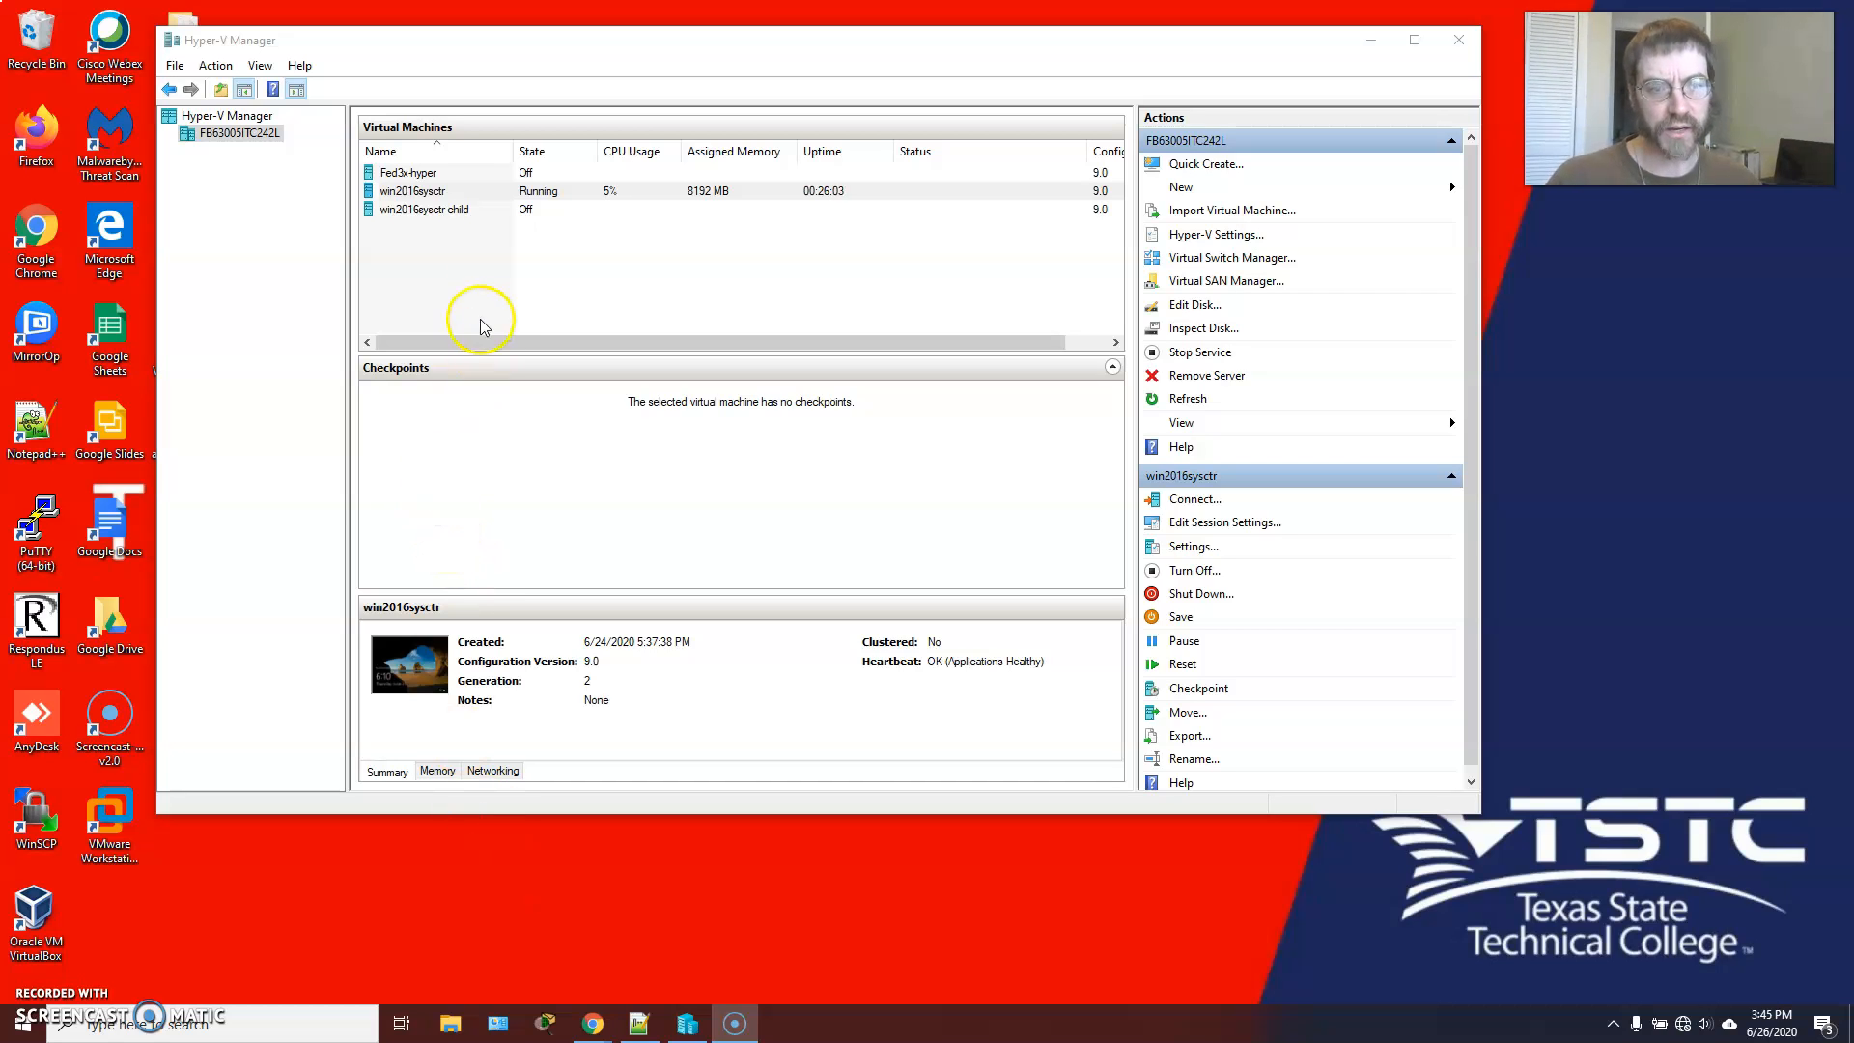
Step: Open a virtual machine connection to the running win2016sysctr machine
click(430, 192)
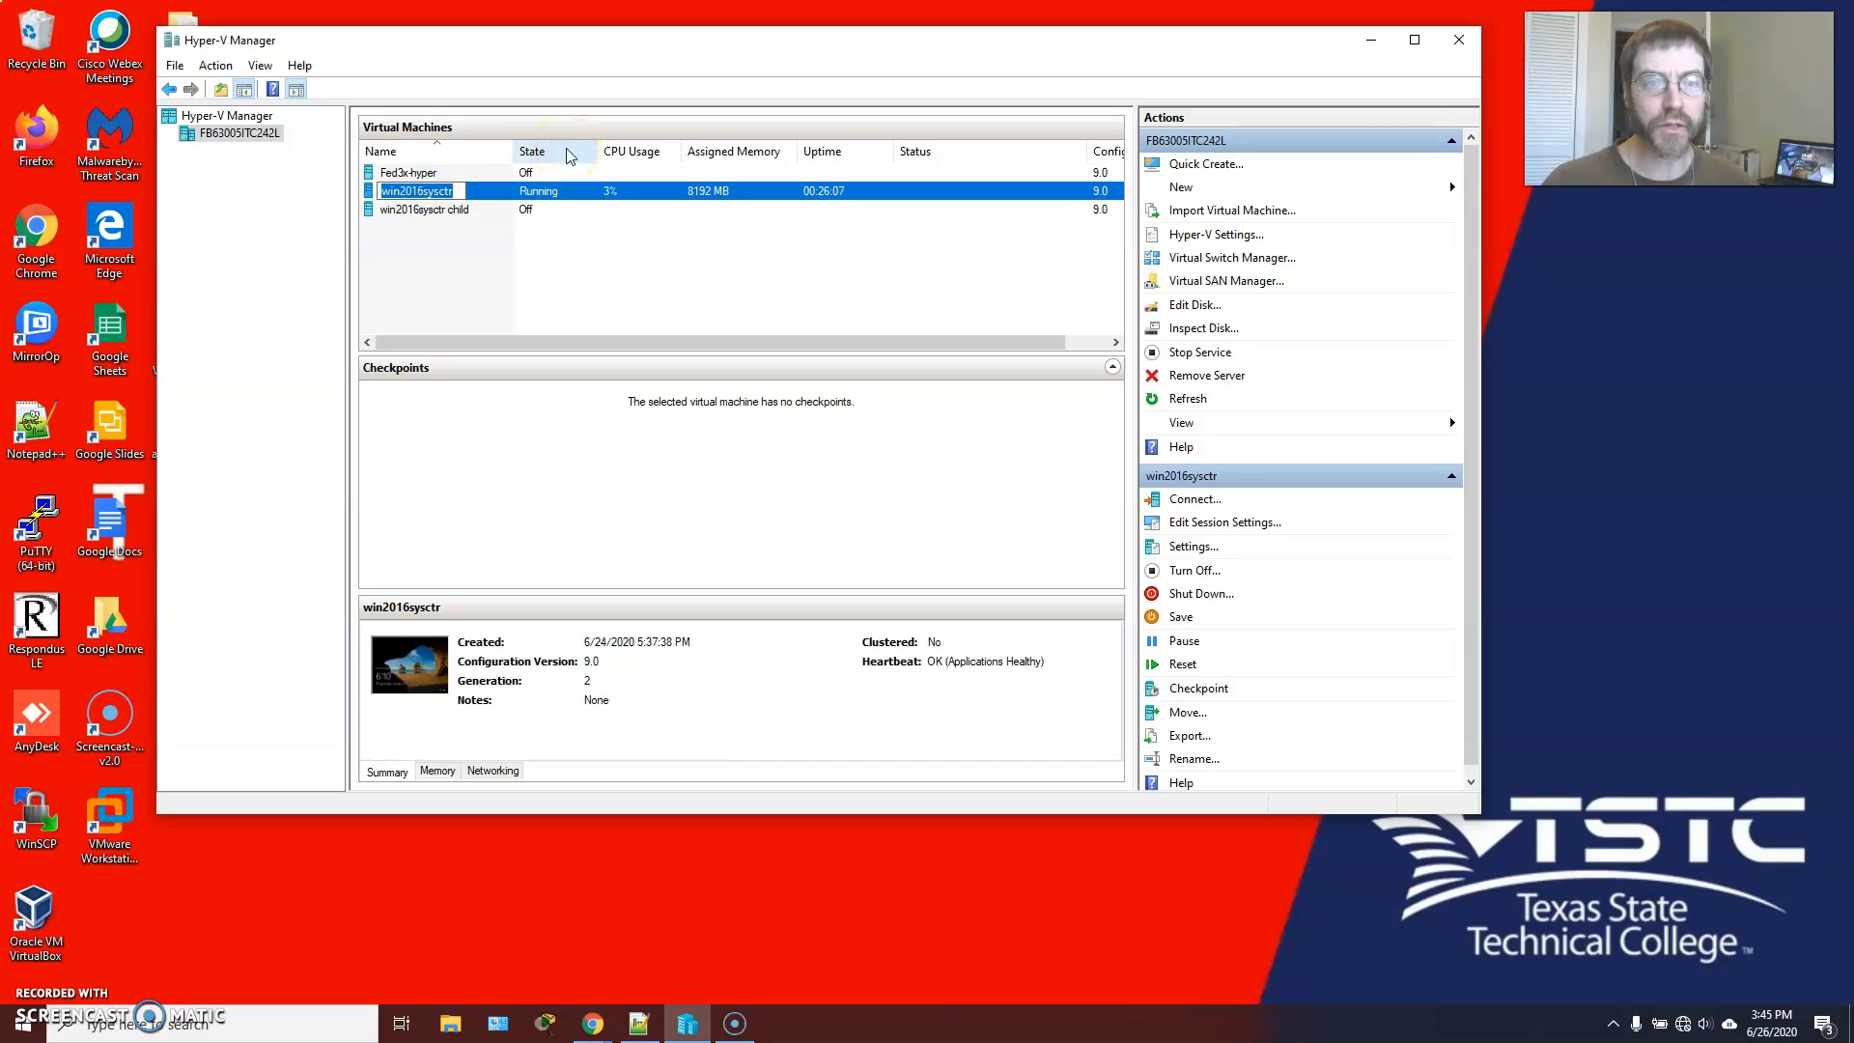
click(395, 211)
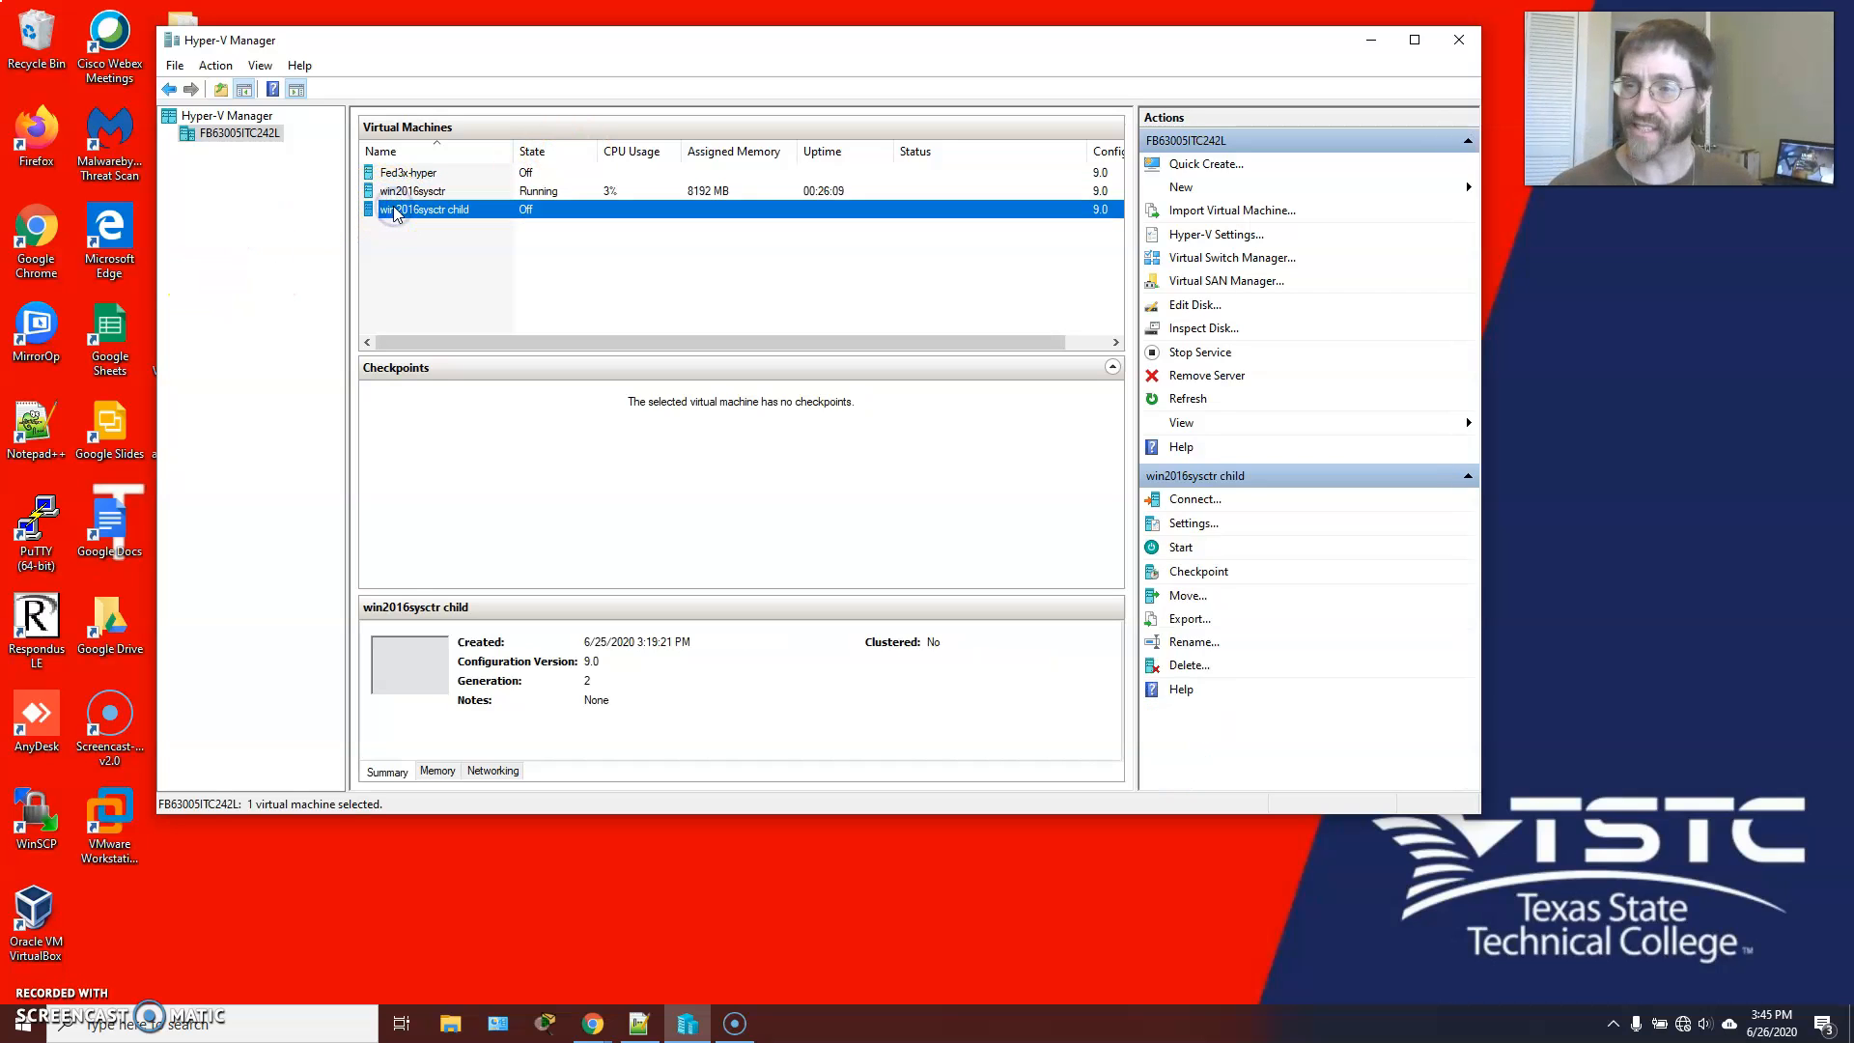
click(402, 195)
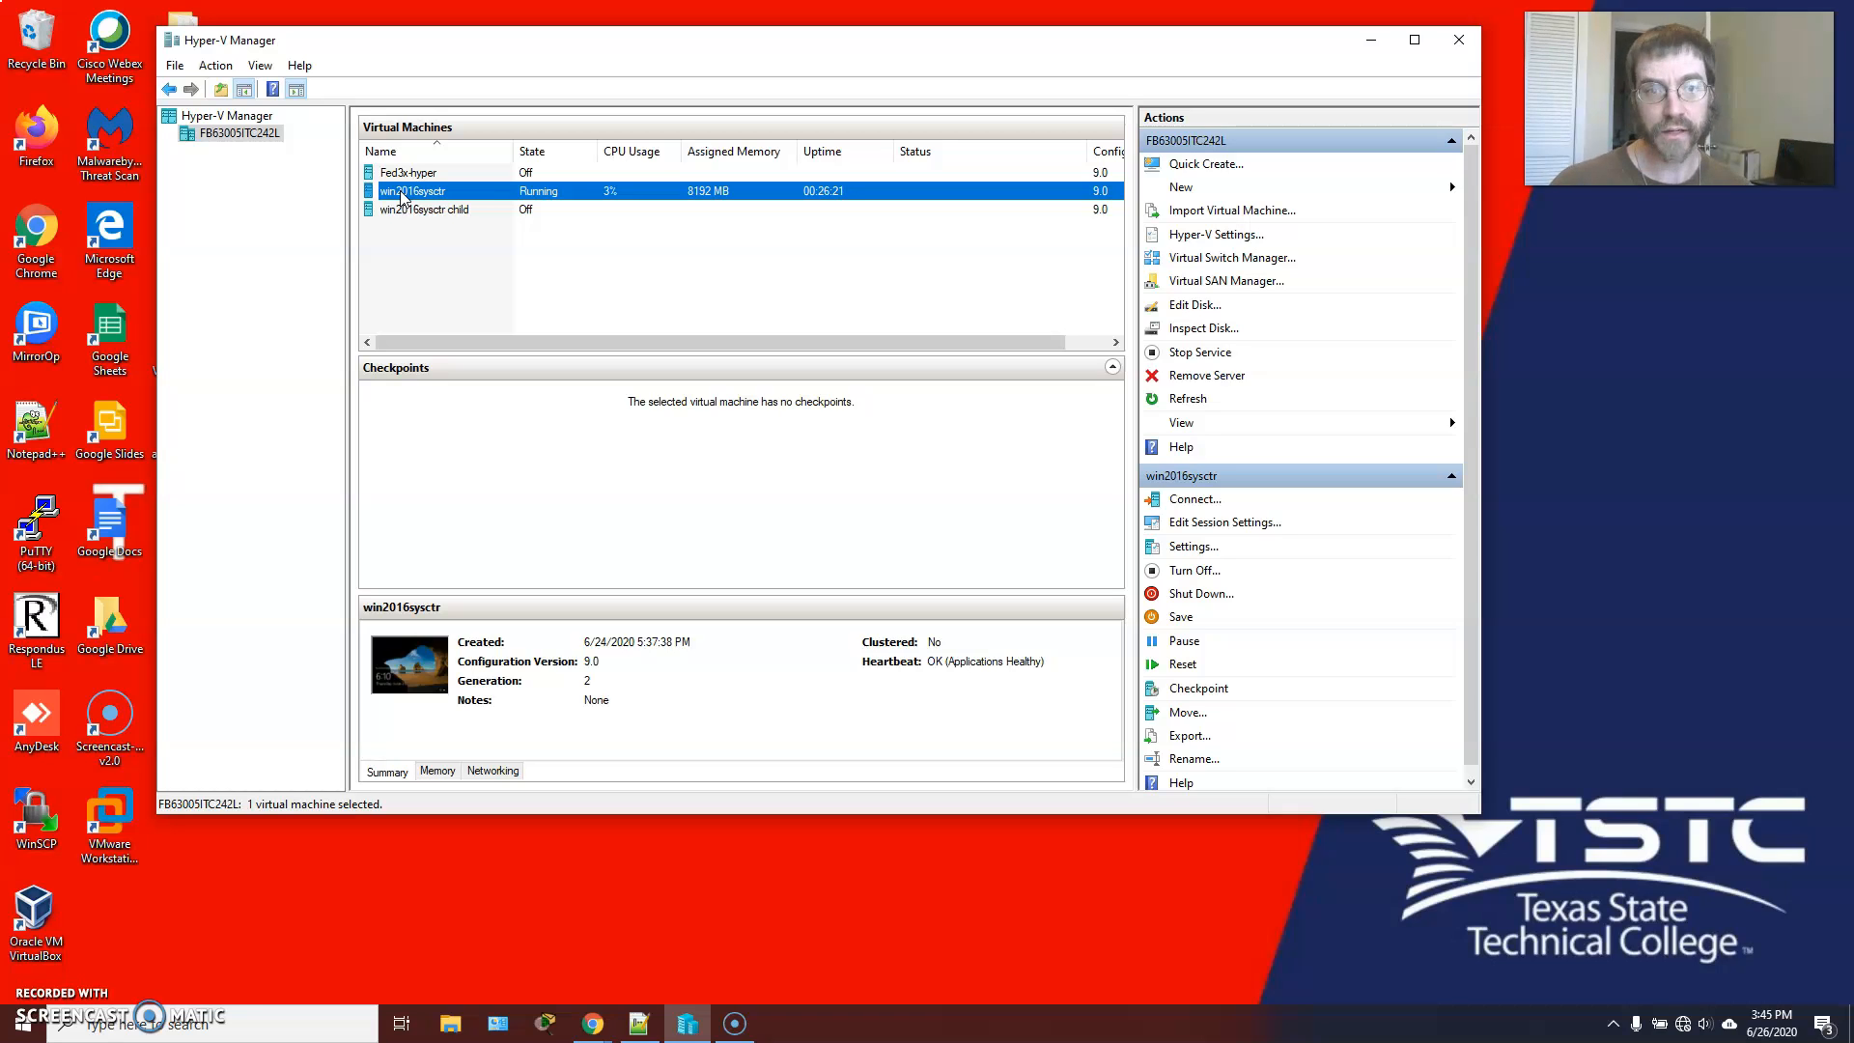
right_click(402, 195)
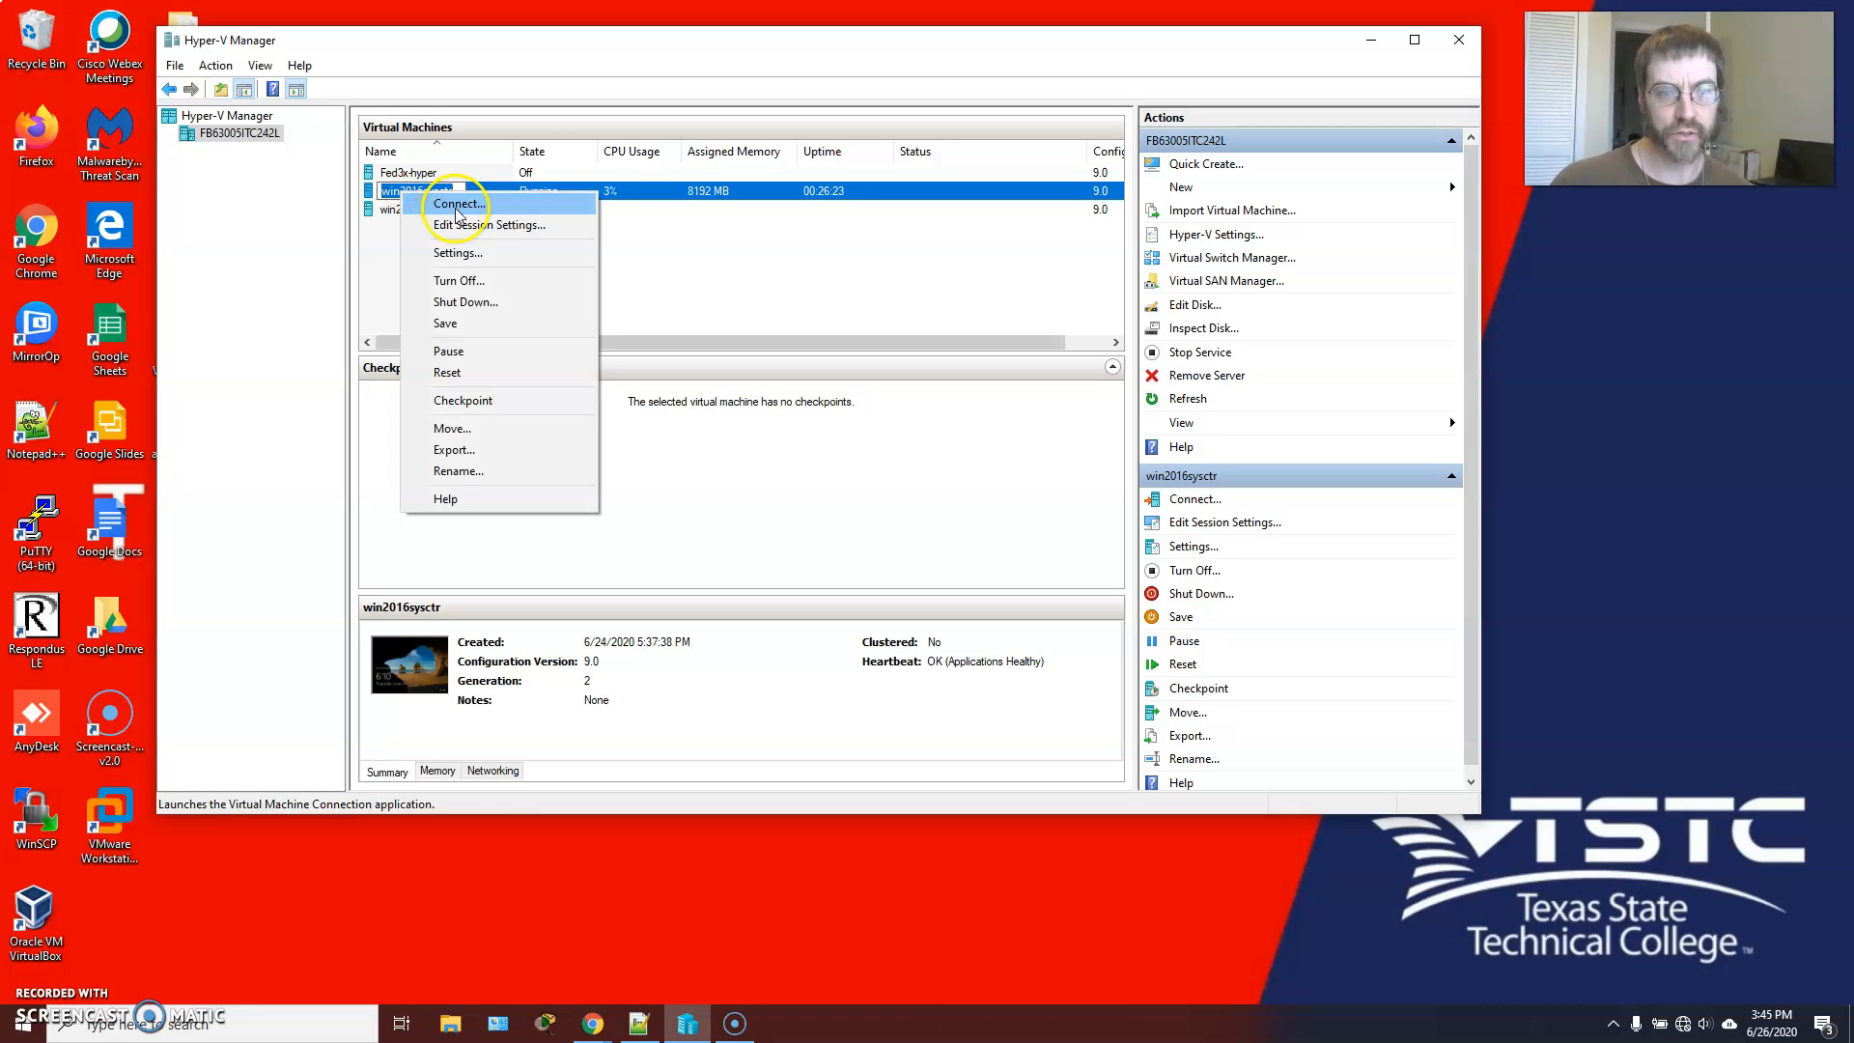
click(691, 265)
right_click(441, 195)
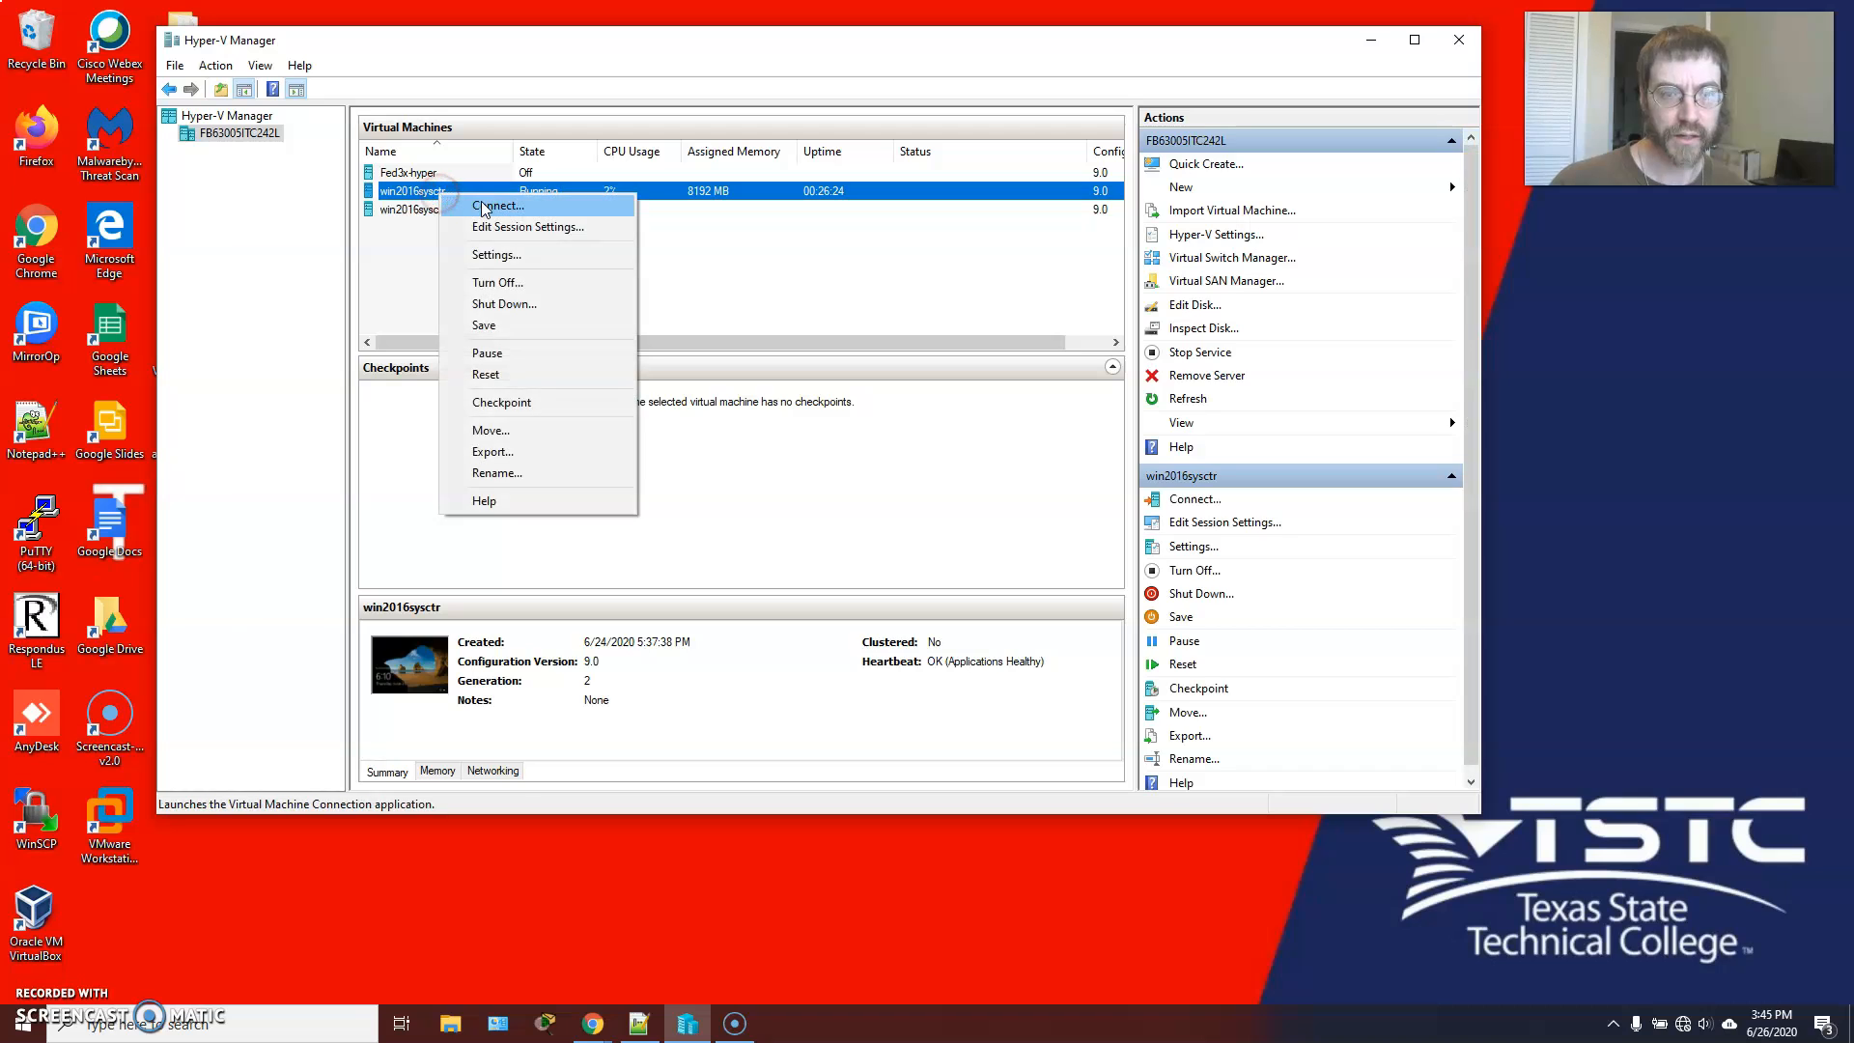
click(483, 206)
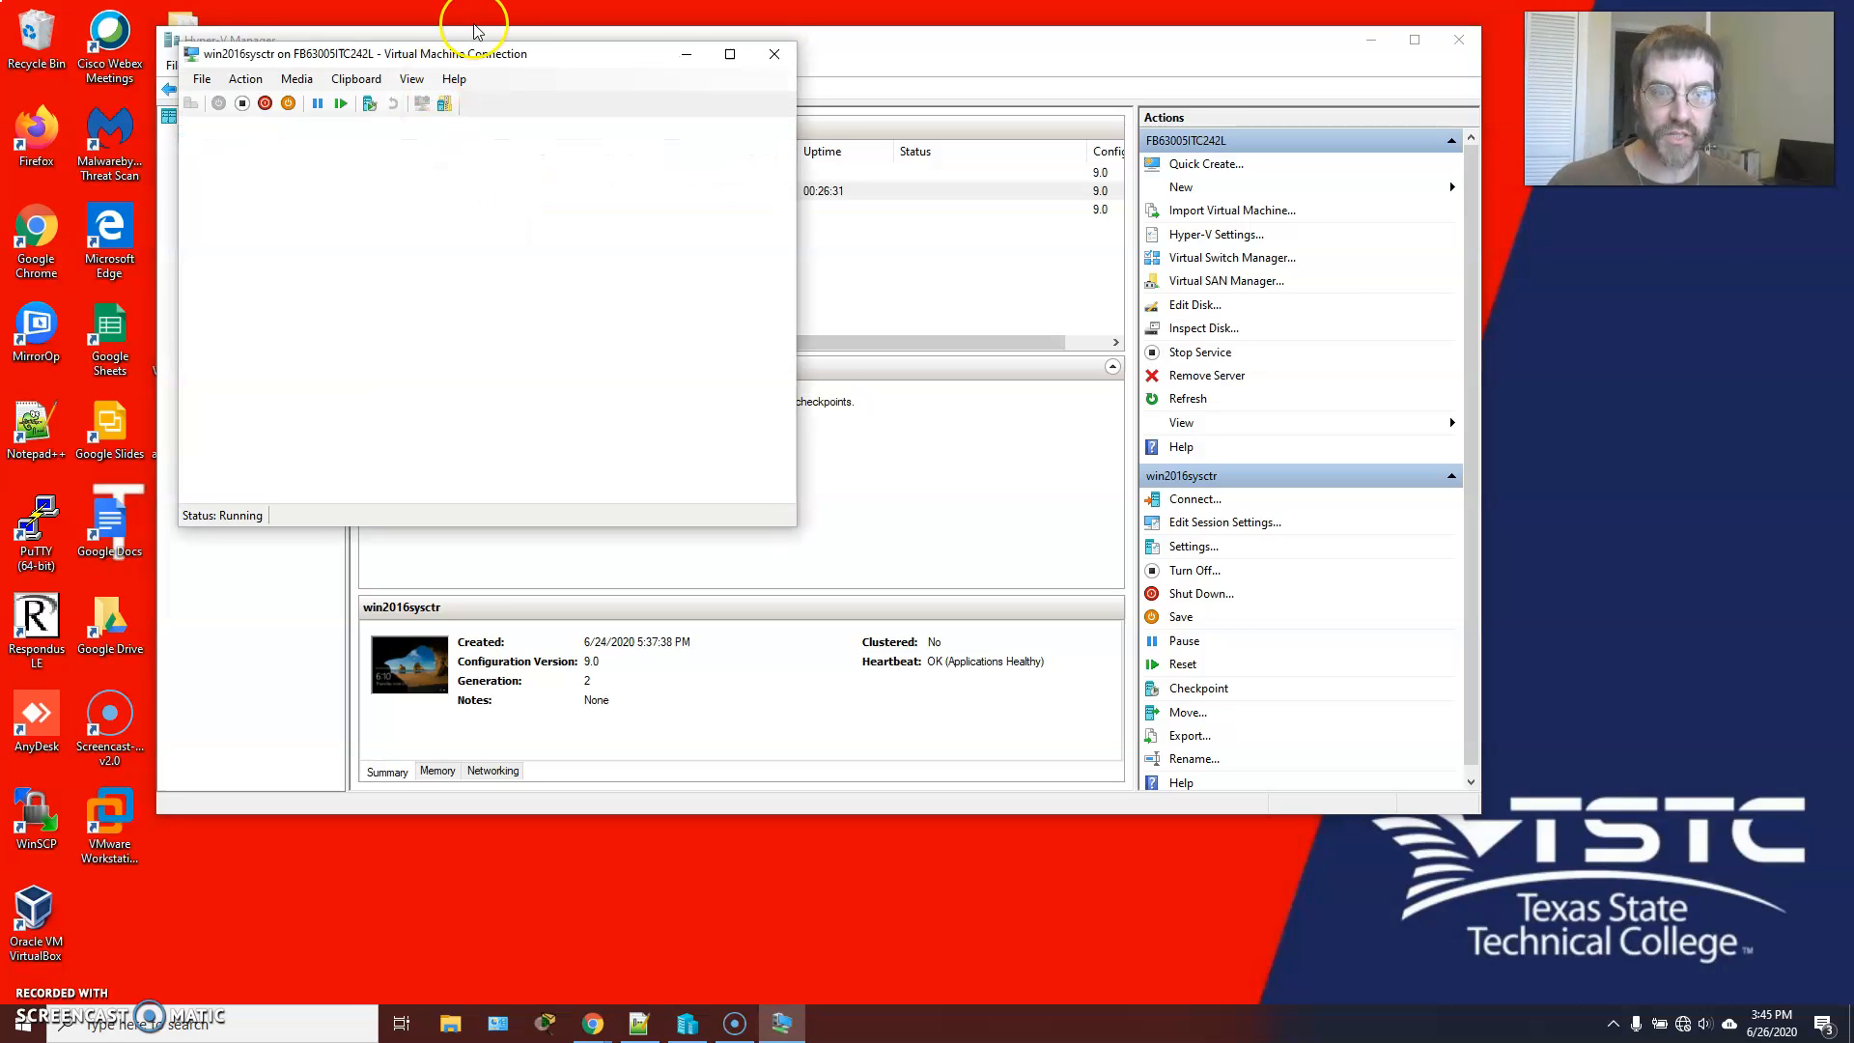
Step: Rearrange the Hyper-V Manager and win2016sysctr connection windows, leaving the virtual machine's sign-in screen fully visible in front
drag(489, 54, 685, 125)
click(383, 45)
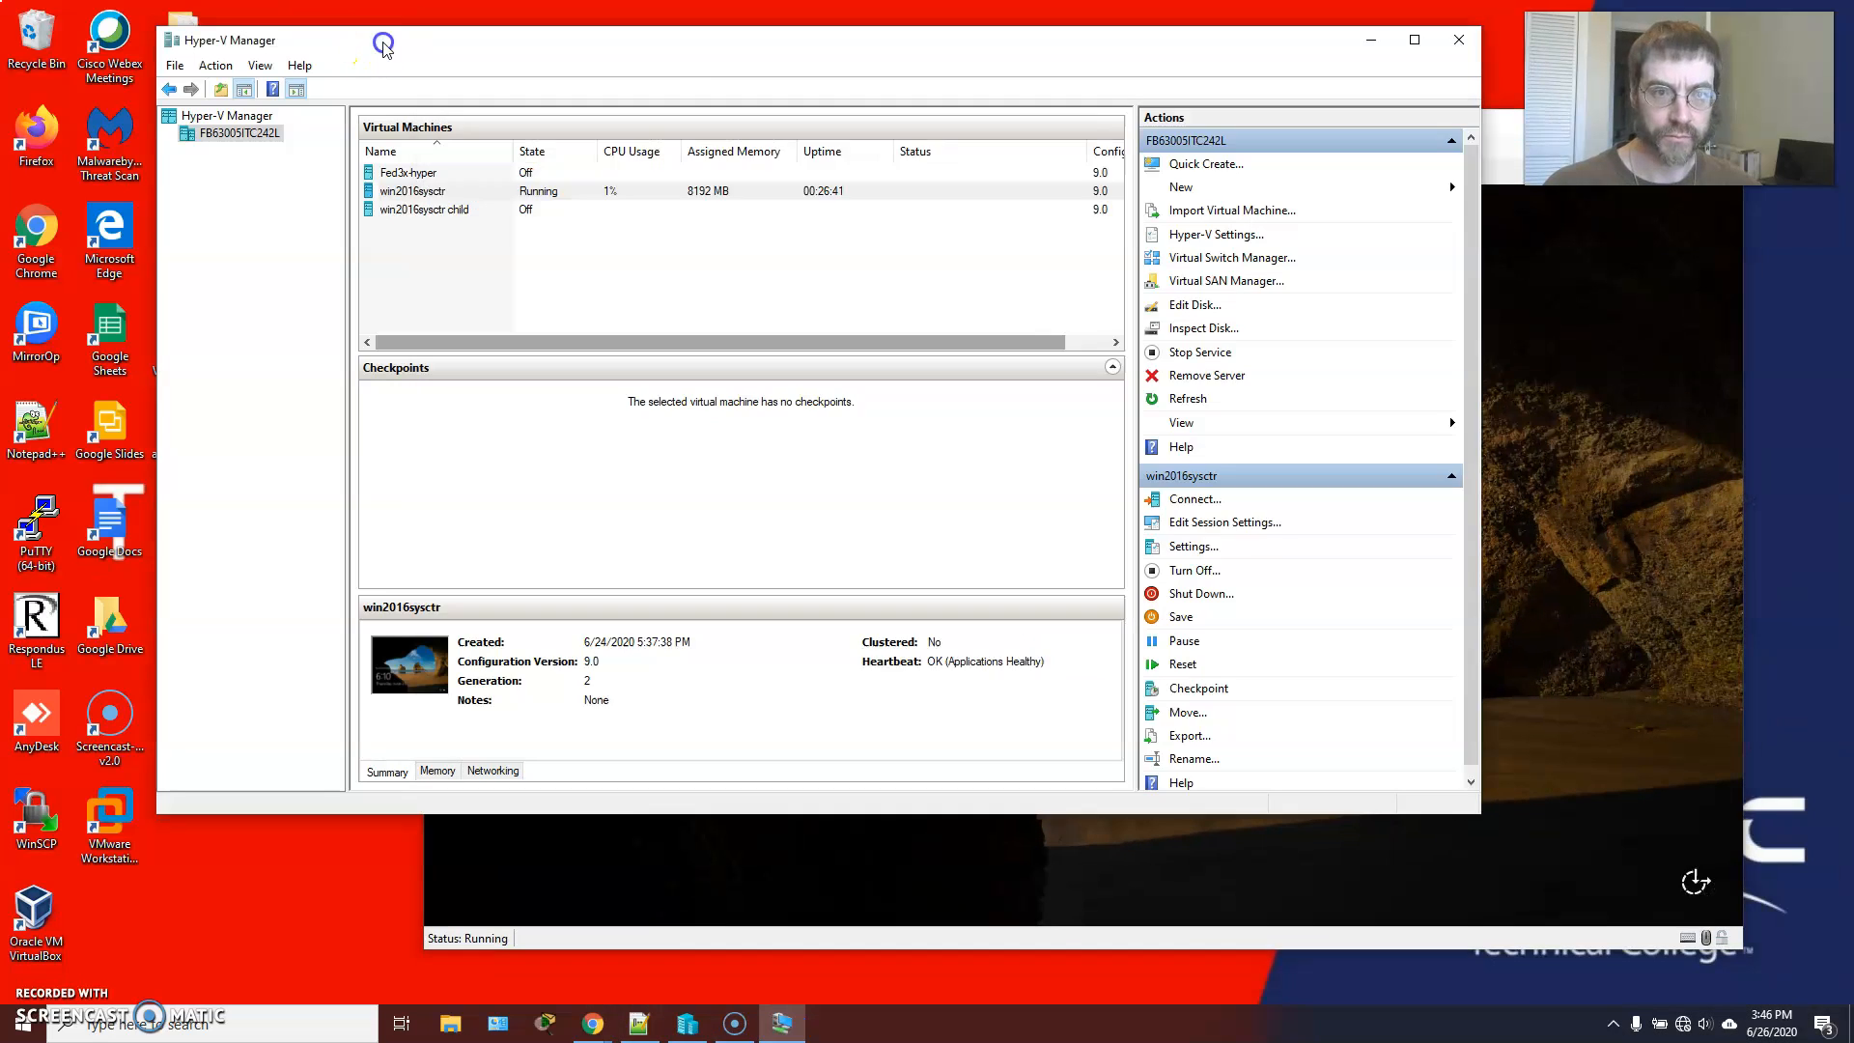
drag(383, 46, 238, 21)
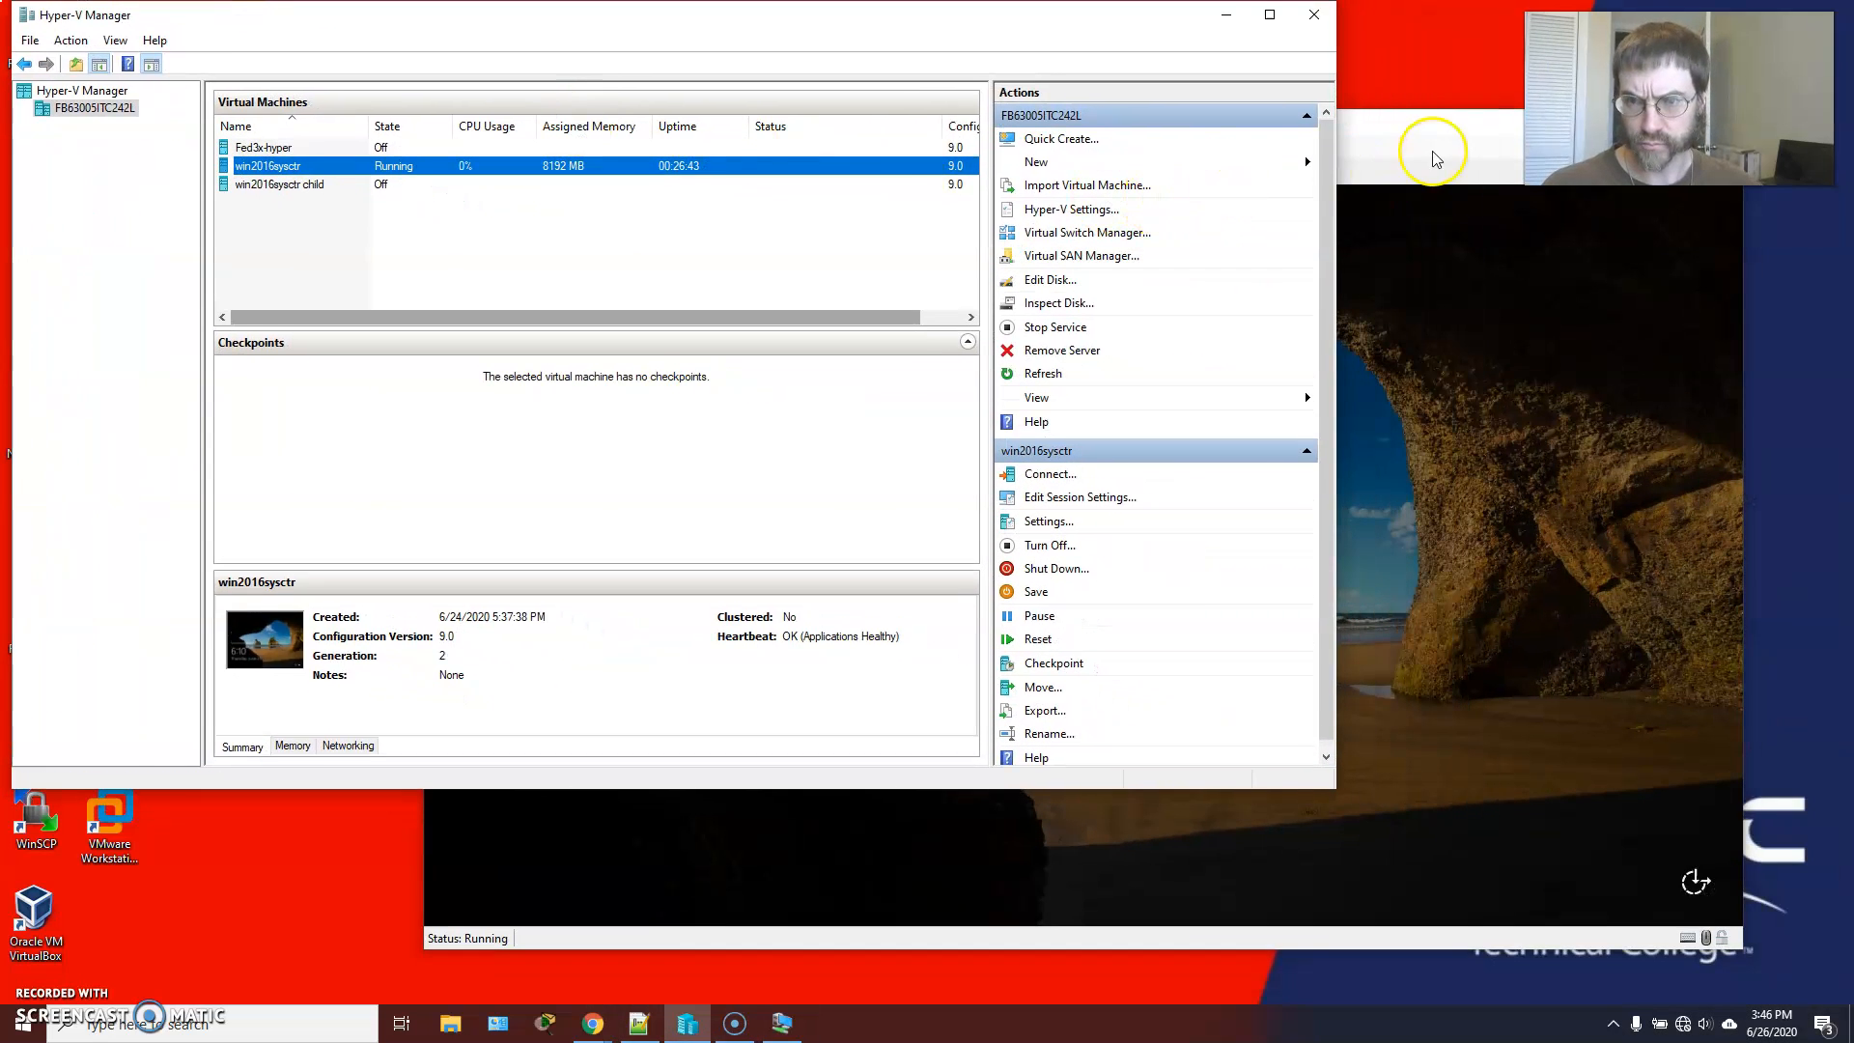
click(1436, 160)
drag(1400, 125, 1143, 116)
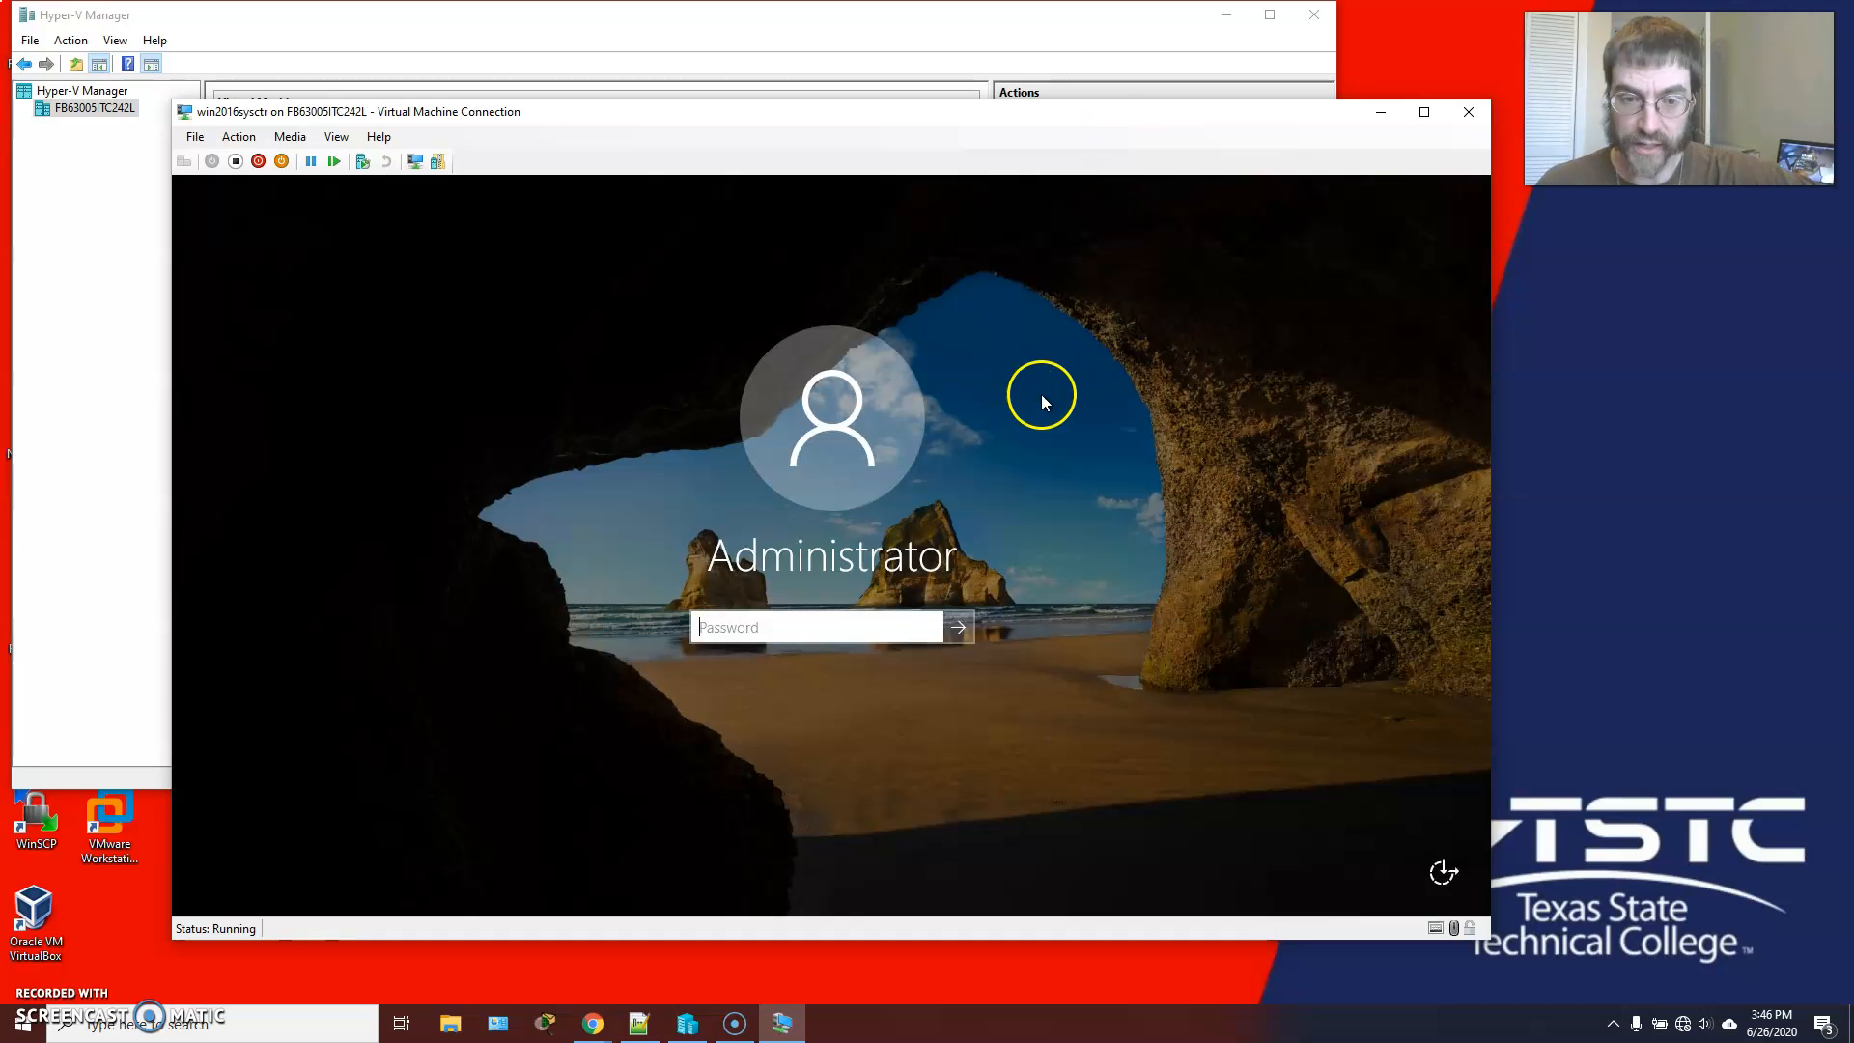
Step: Sign in to the win2016sysctr virtual machine as Administrator by entering the account password
click(866, 626)
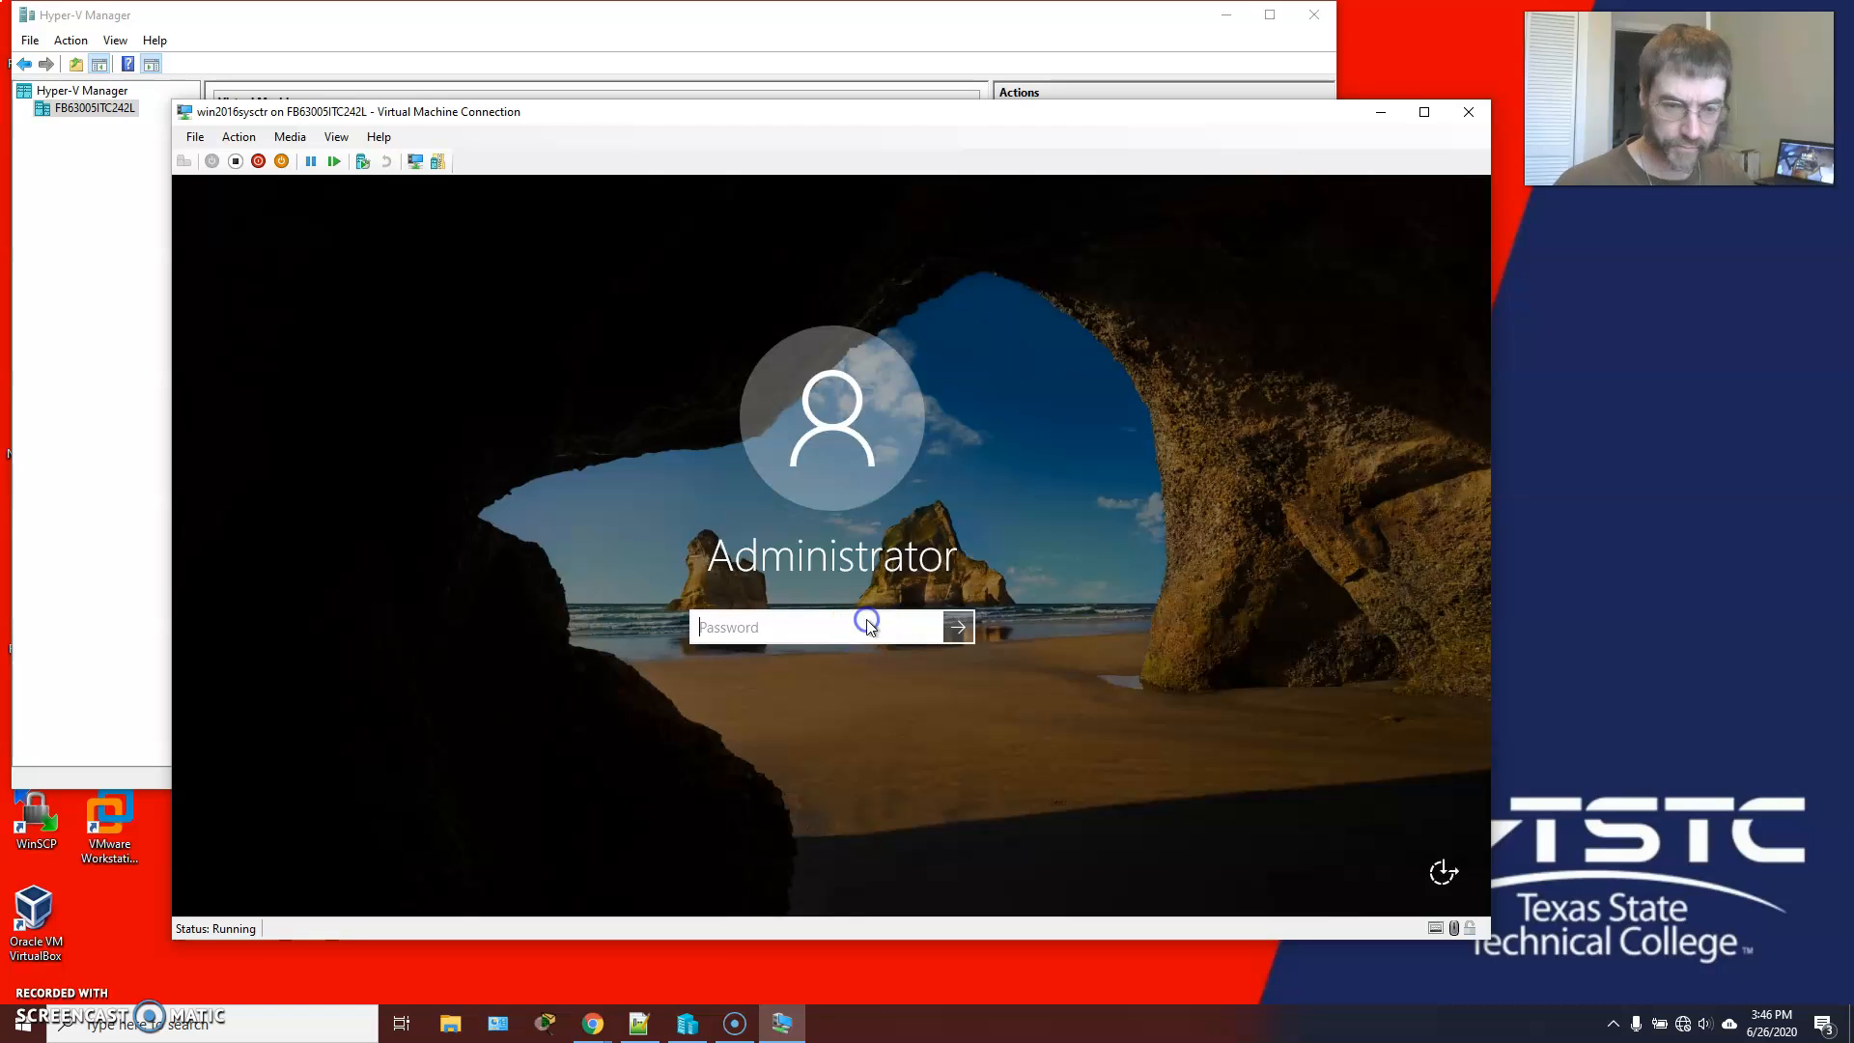
text(•••••••••••••)
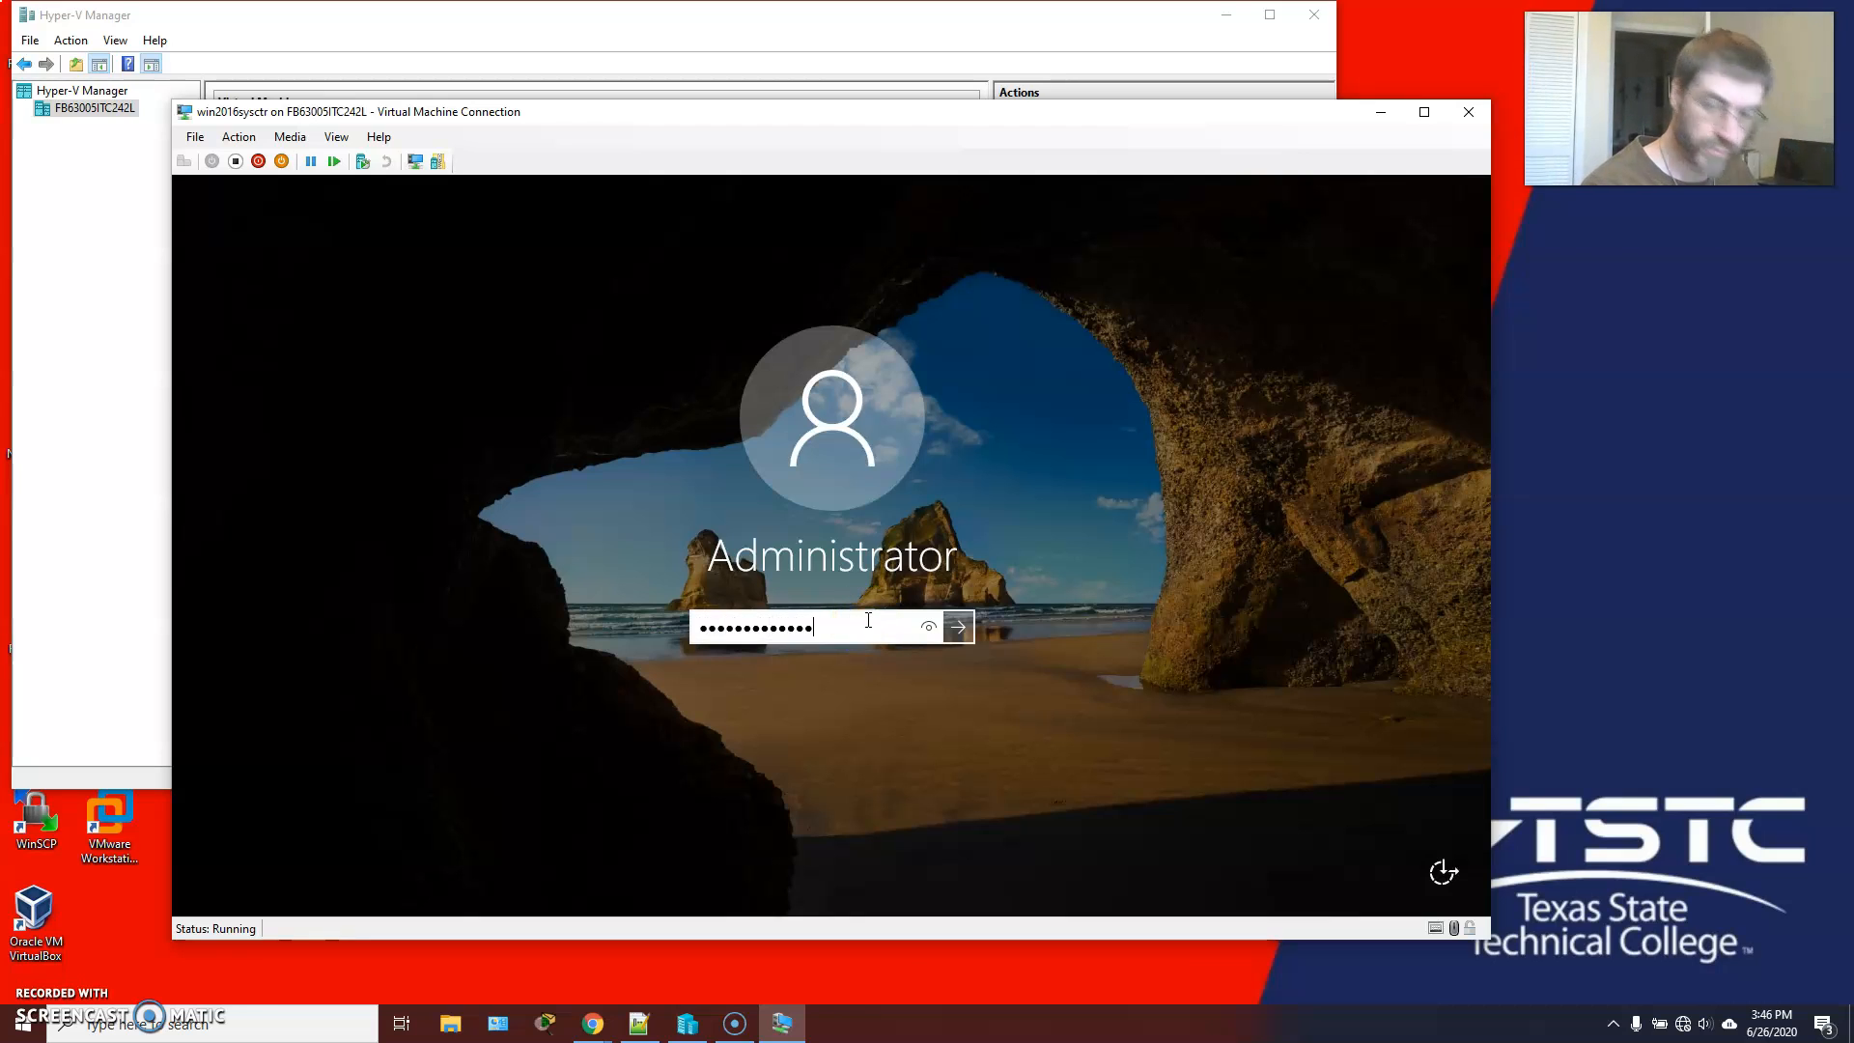
key(Return)
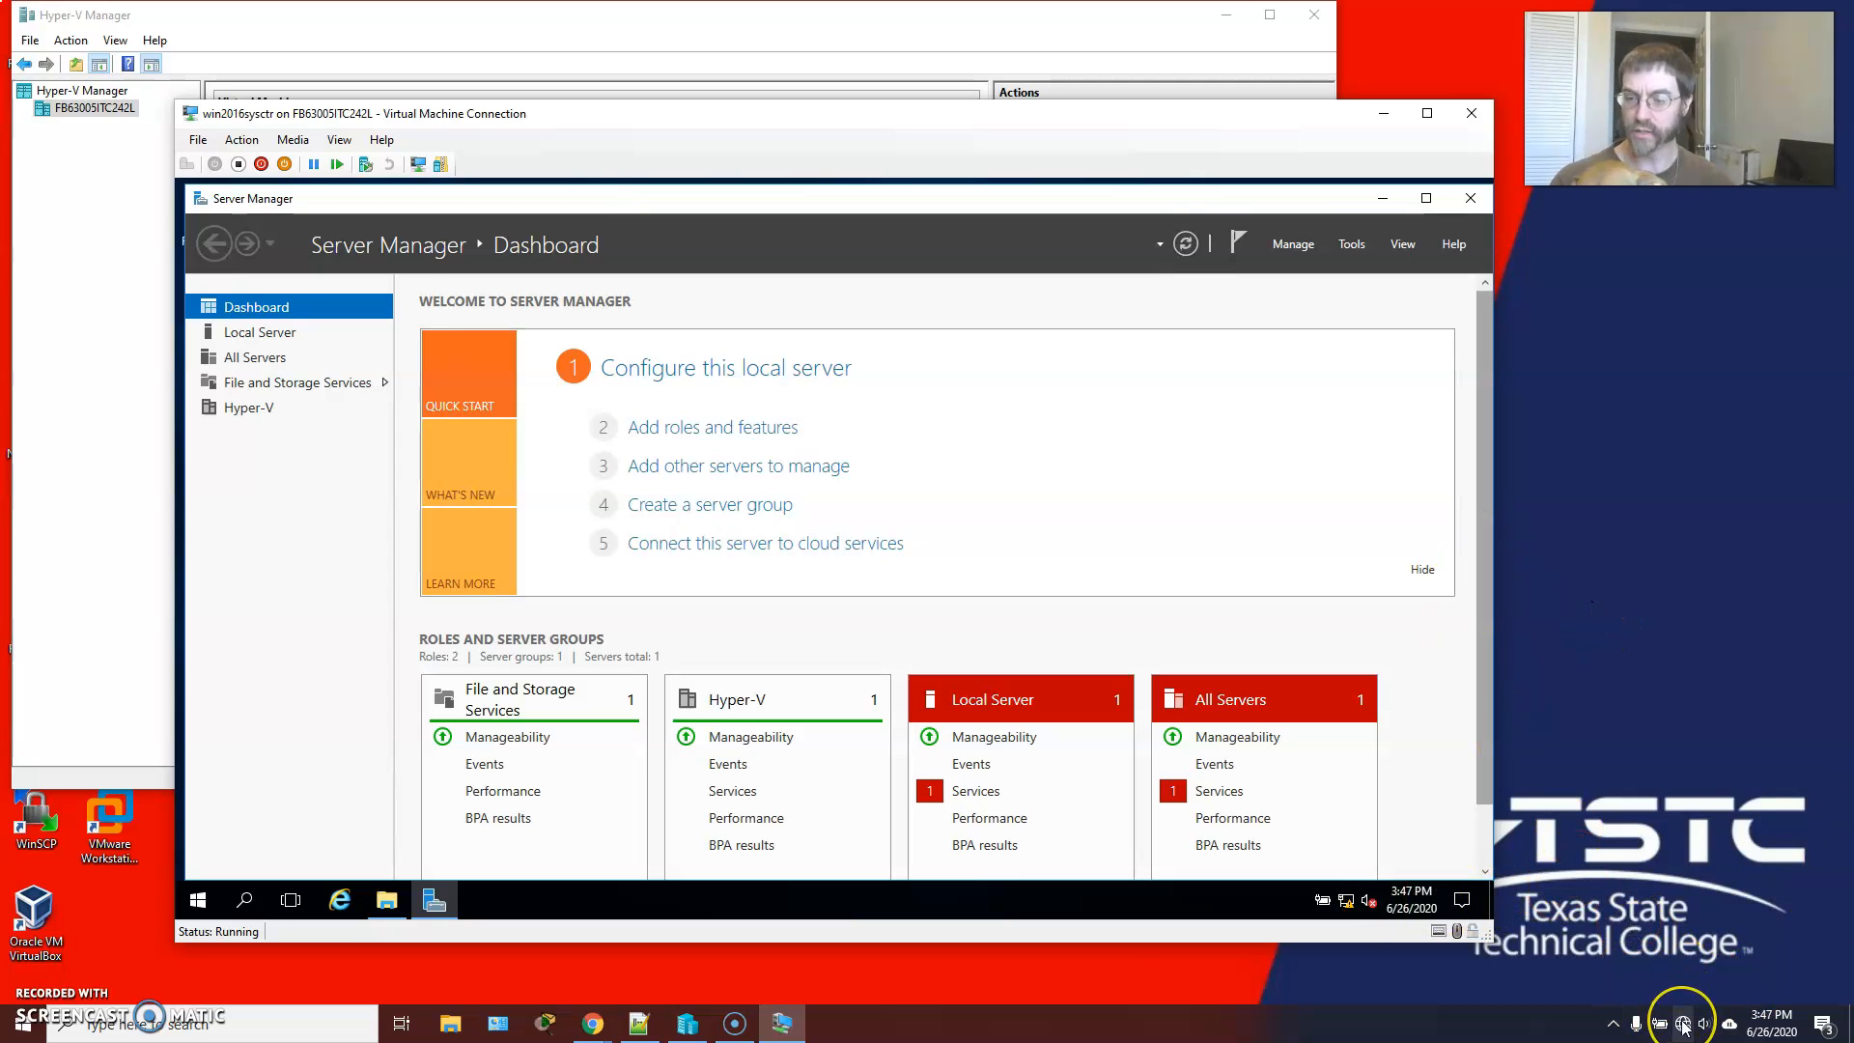
Step: Move the win2016sysctr connection window higher on the desktop and widen it
mouse_move(1683, 1027)
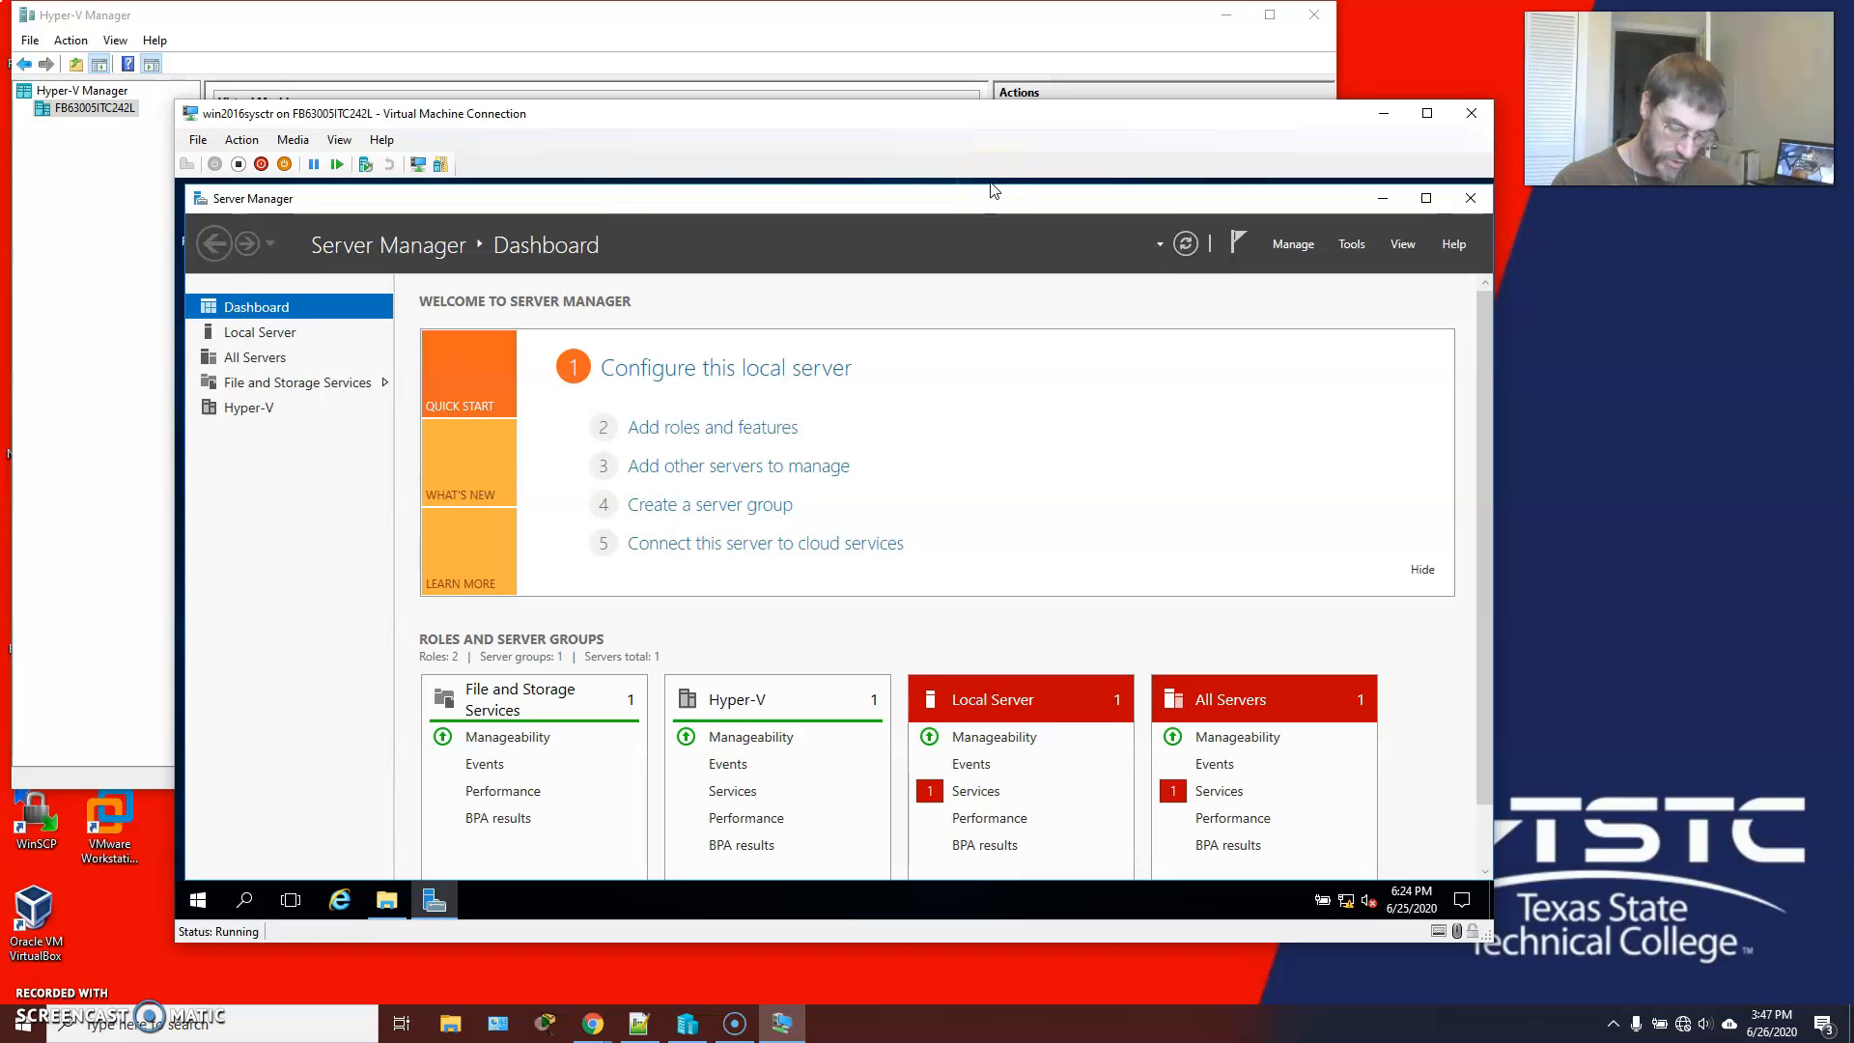
click(986, 133)
drag(927, 112, 951, 73)
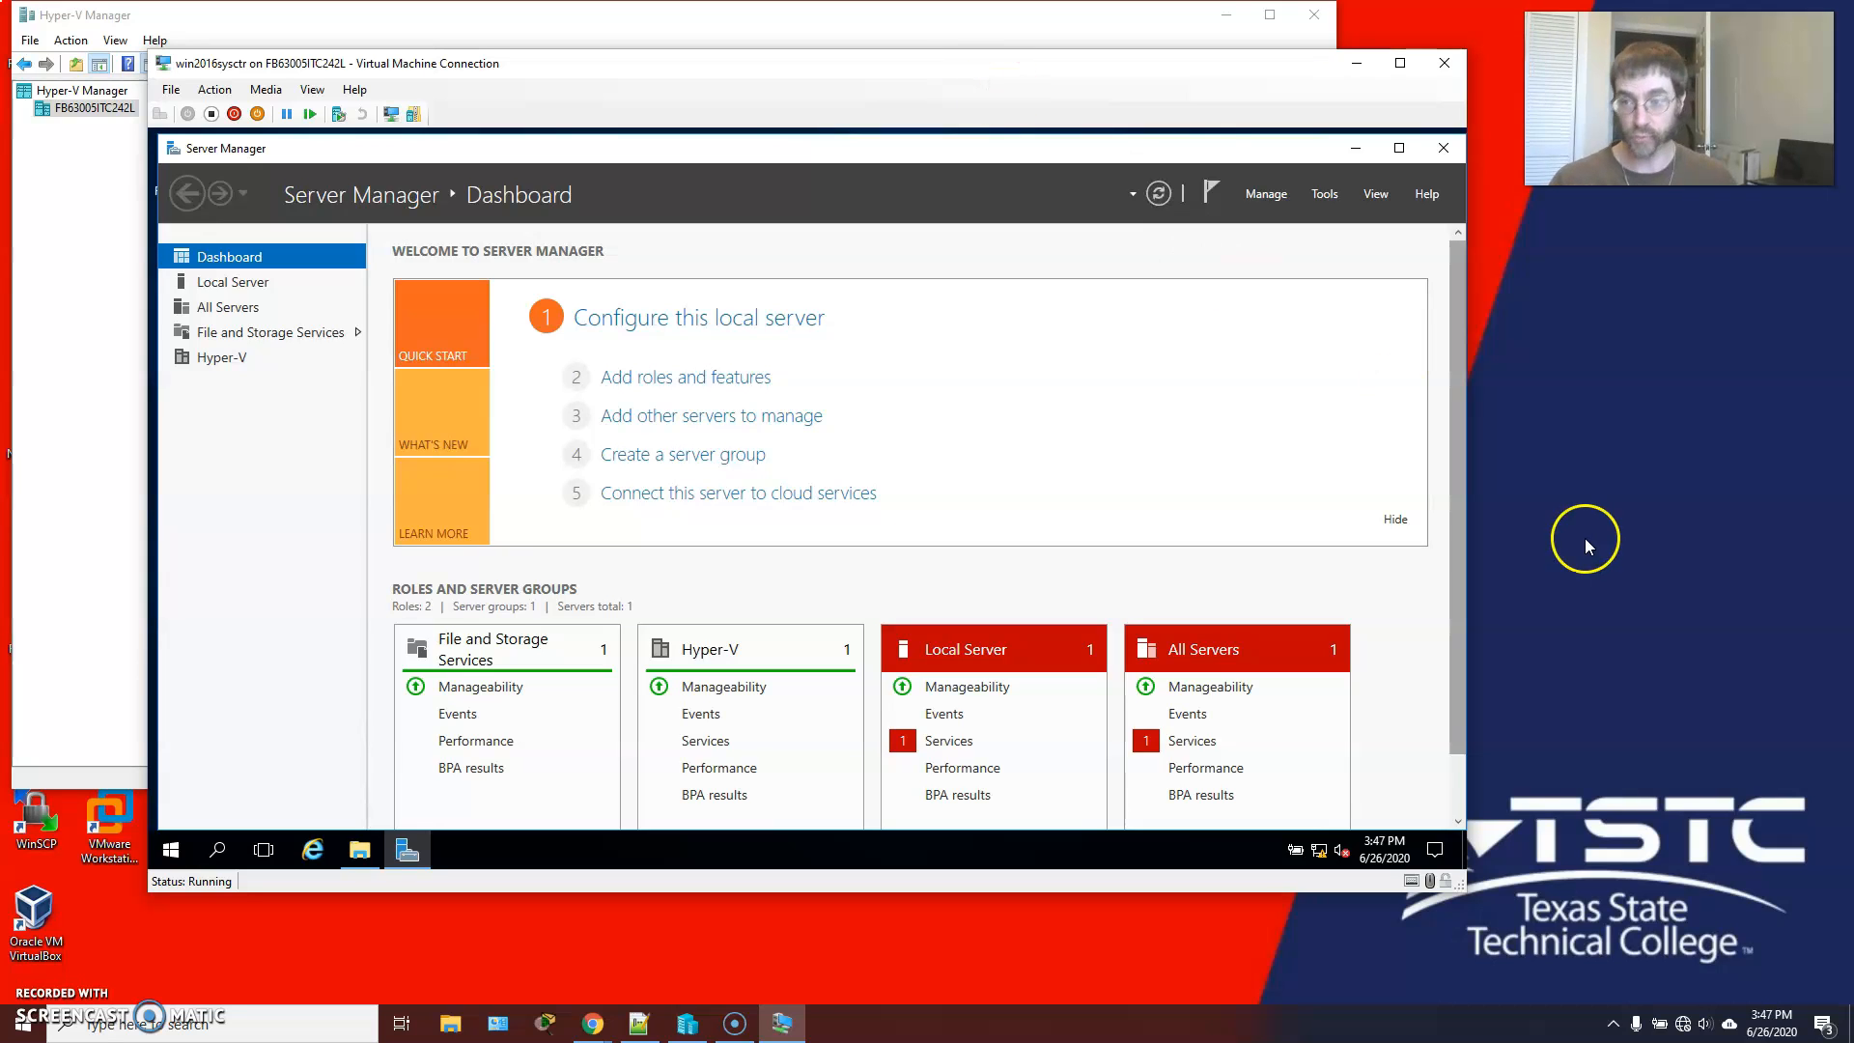
drag(1459, 886, 1584, 894)
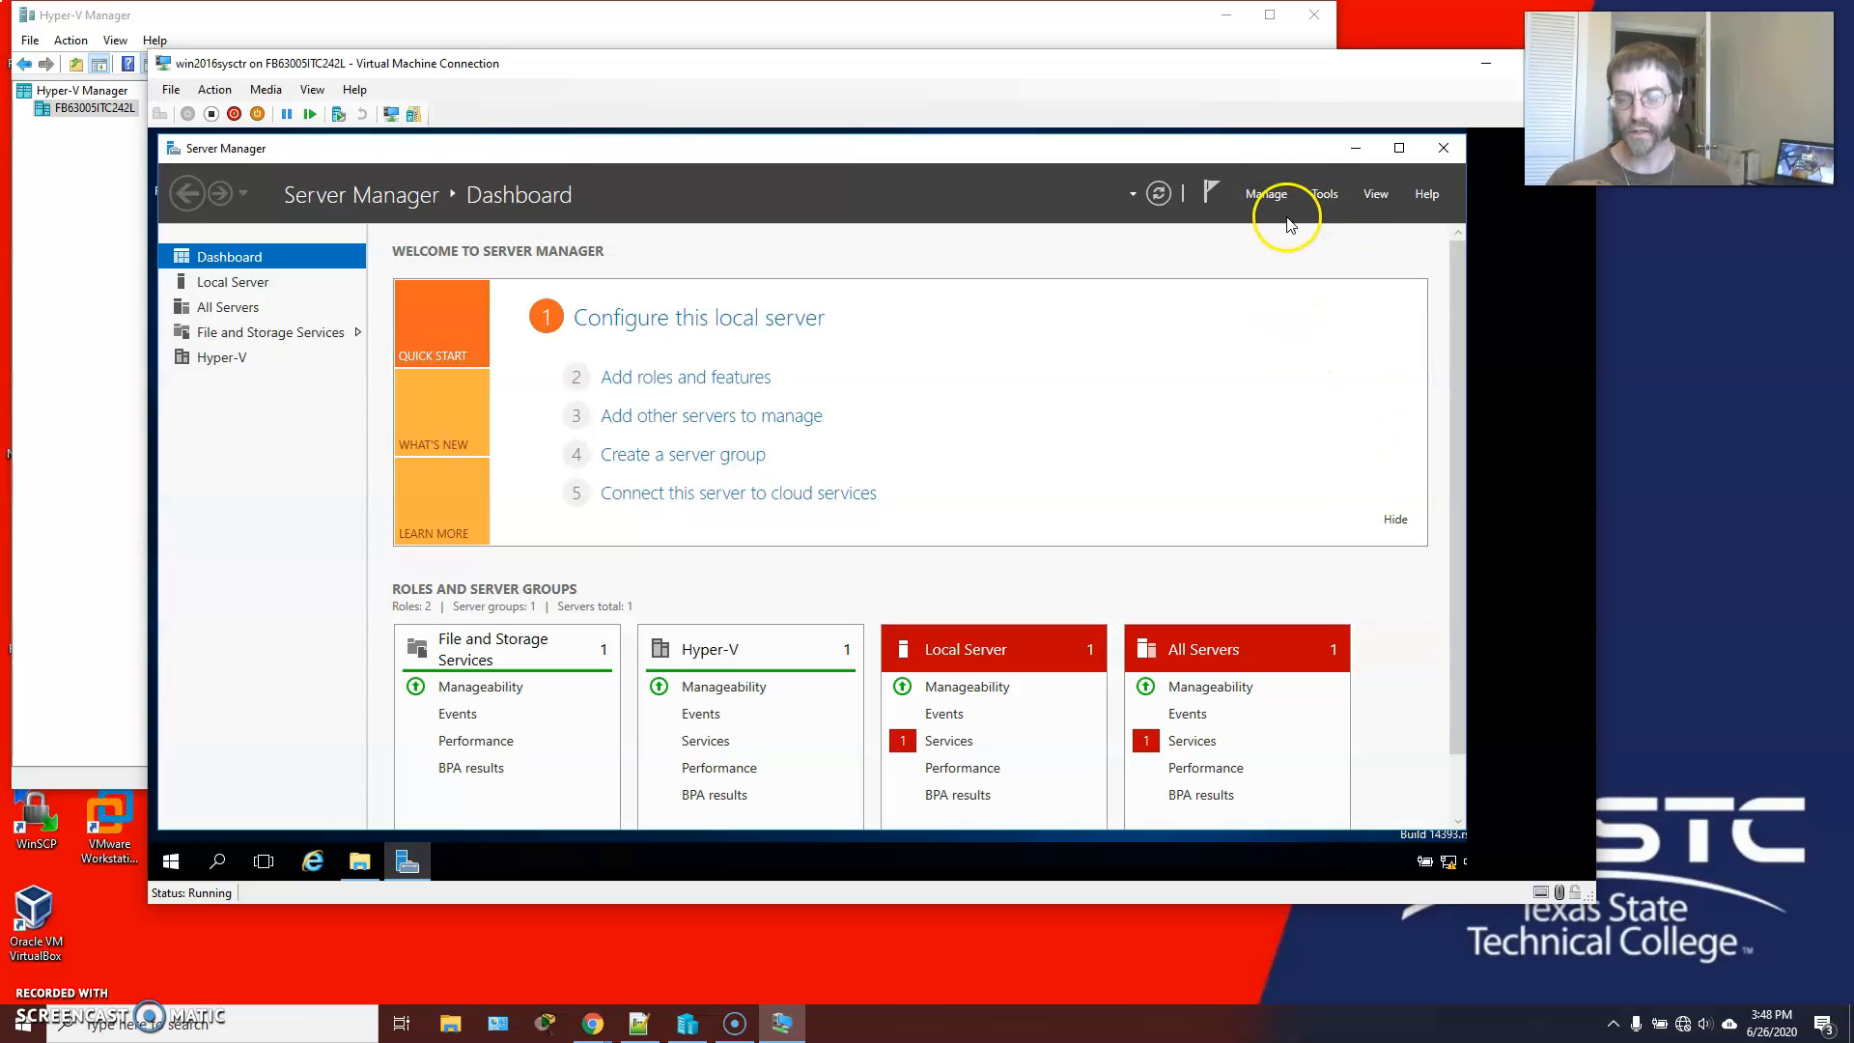
Step: Start the Add Roles and Features Wizard from Server Manager
click(1261, 194)
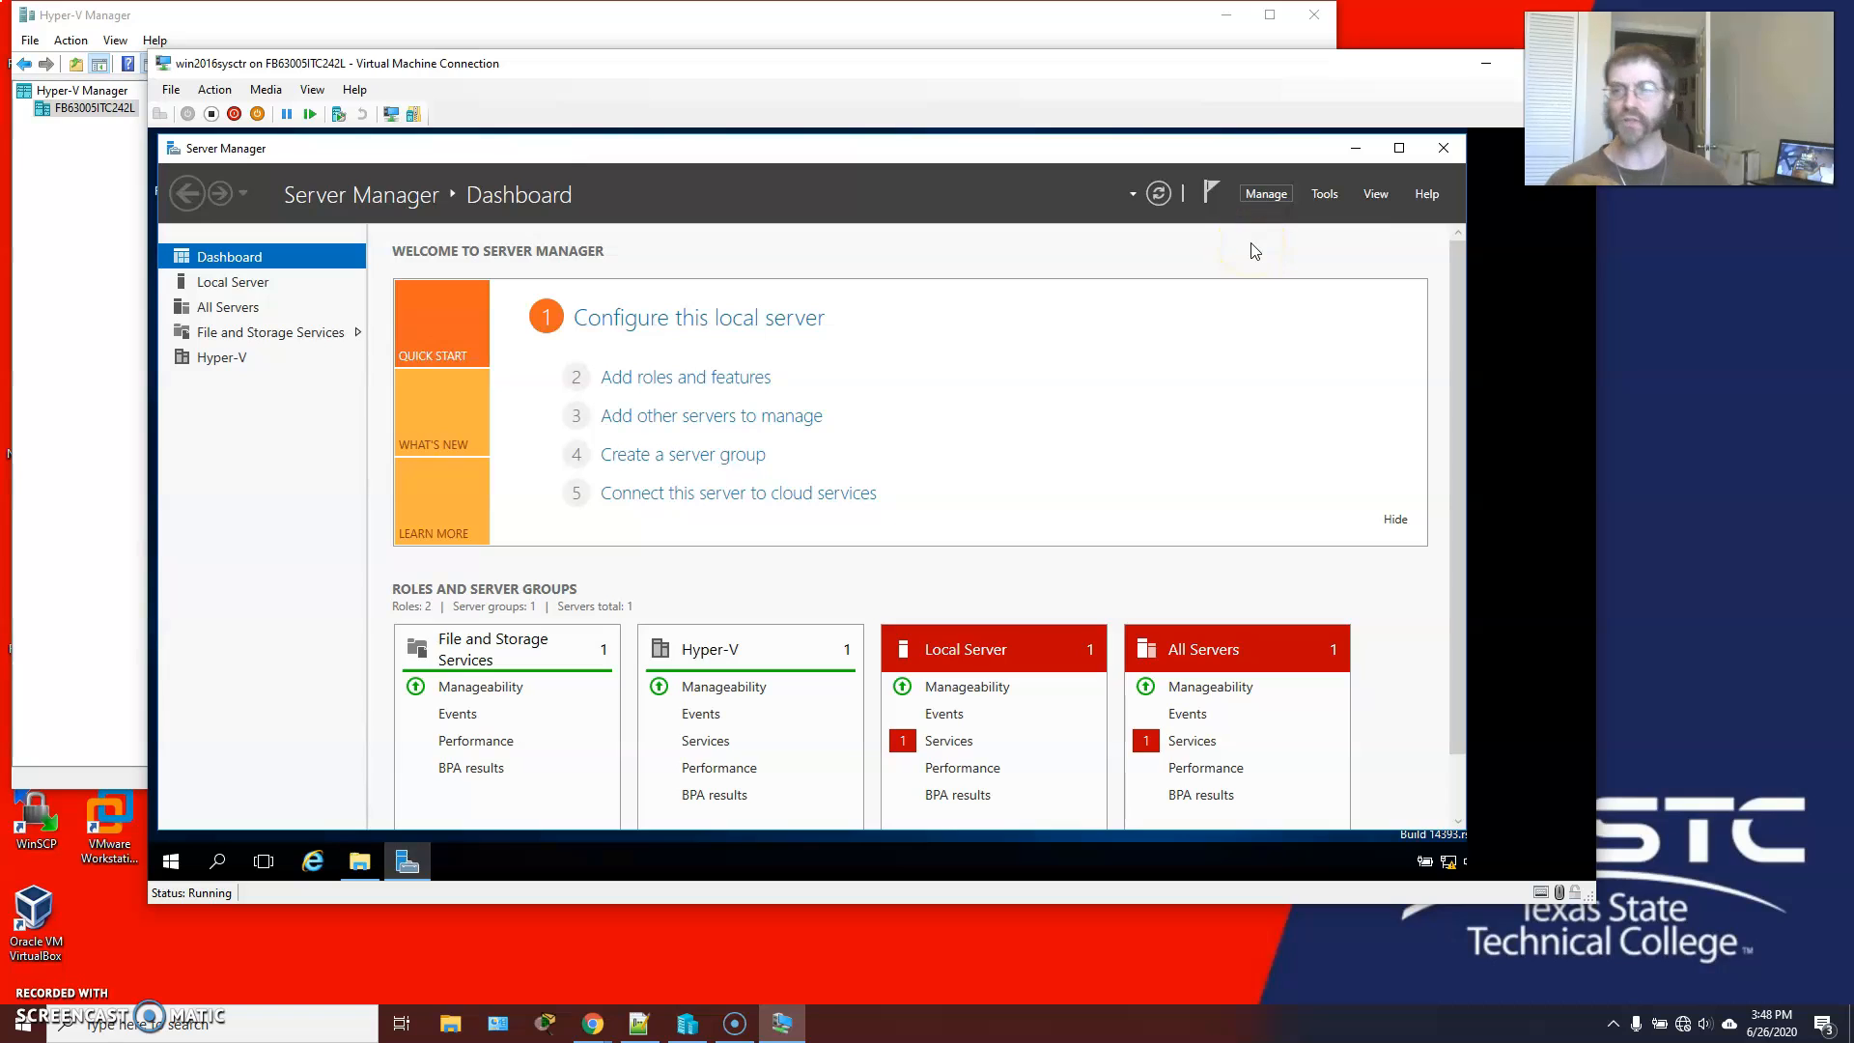
click(1269, 193)
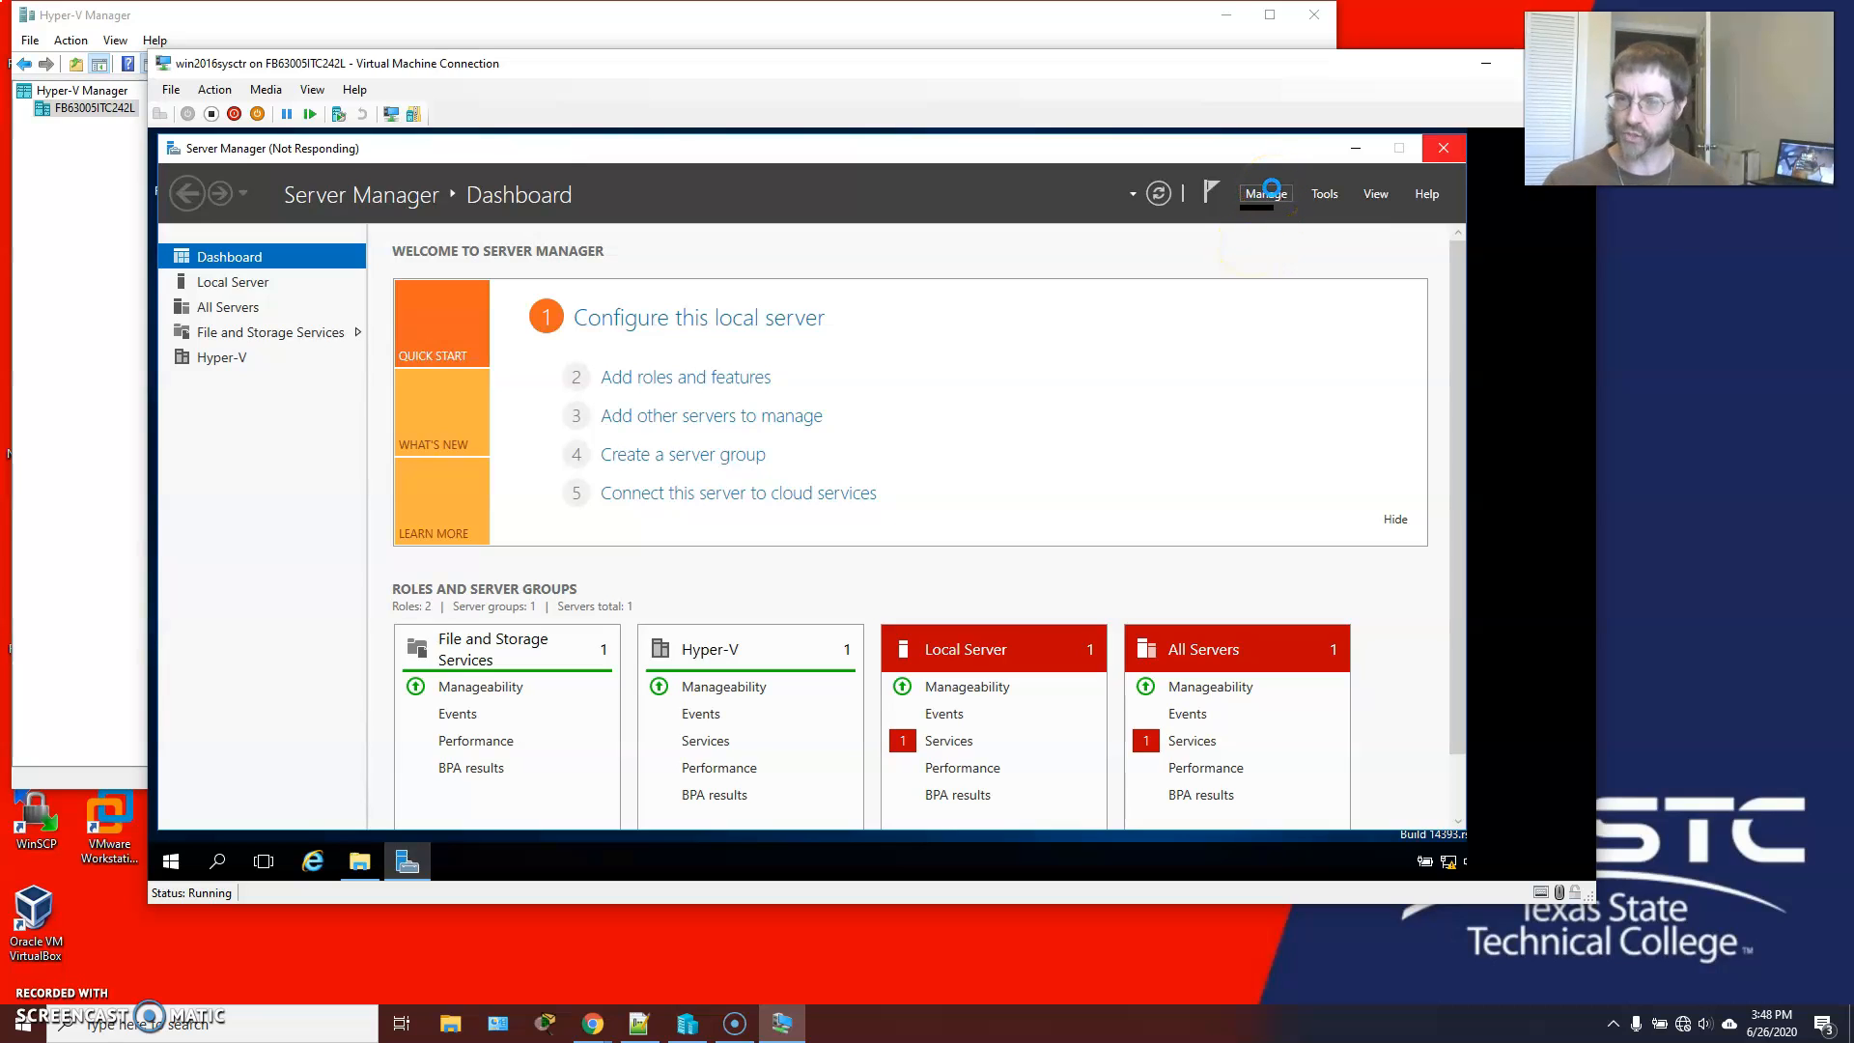
click(1267, 193)
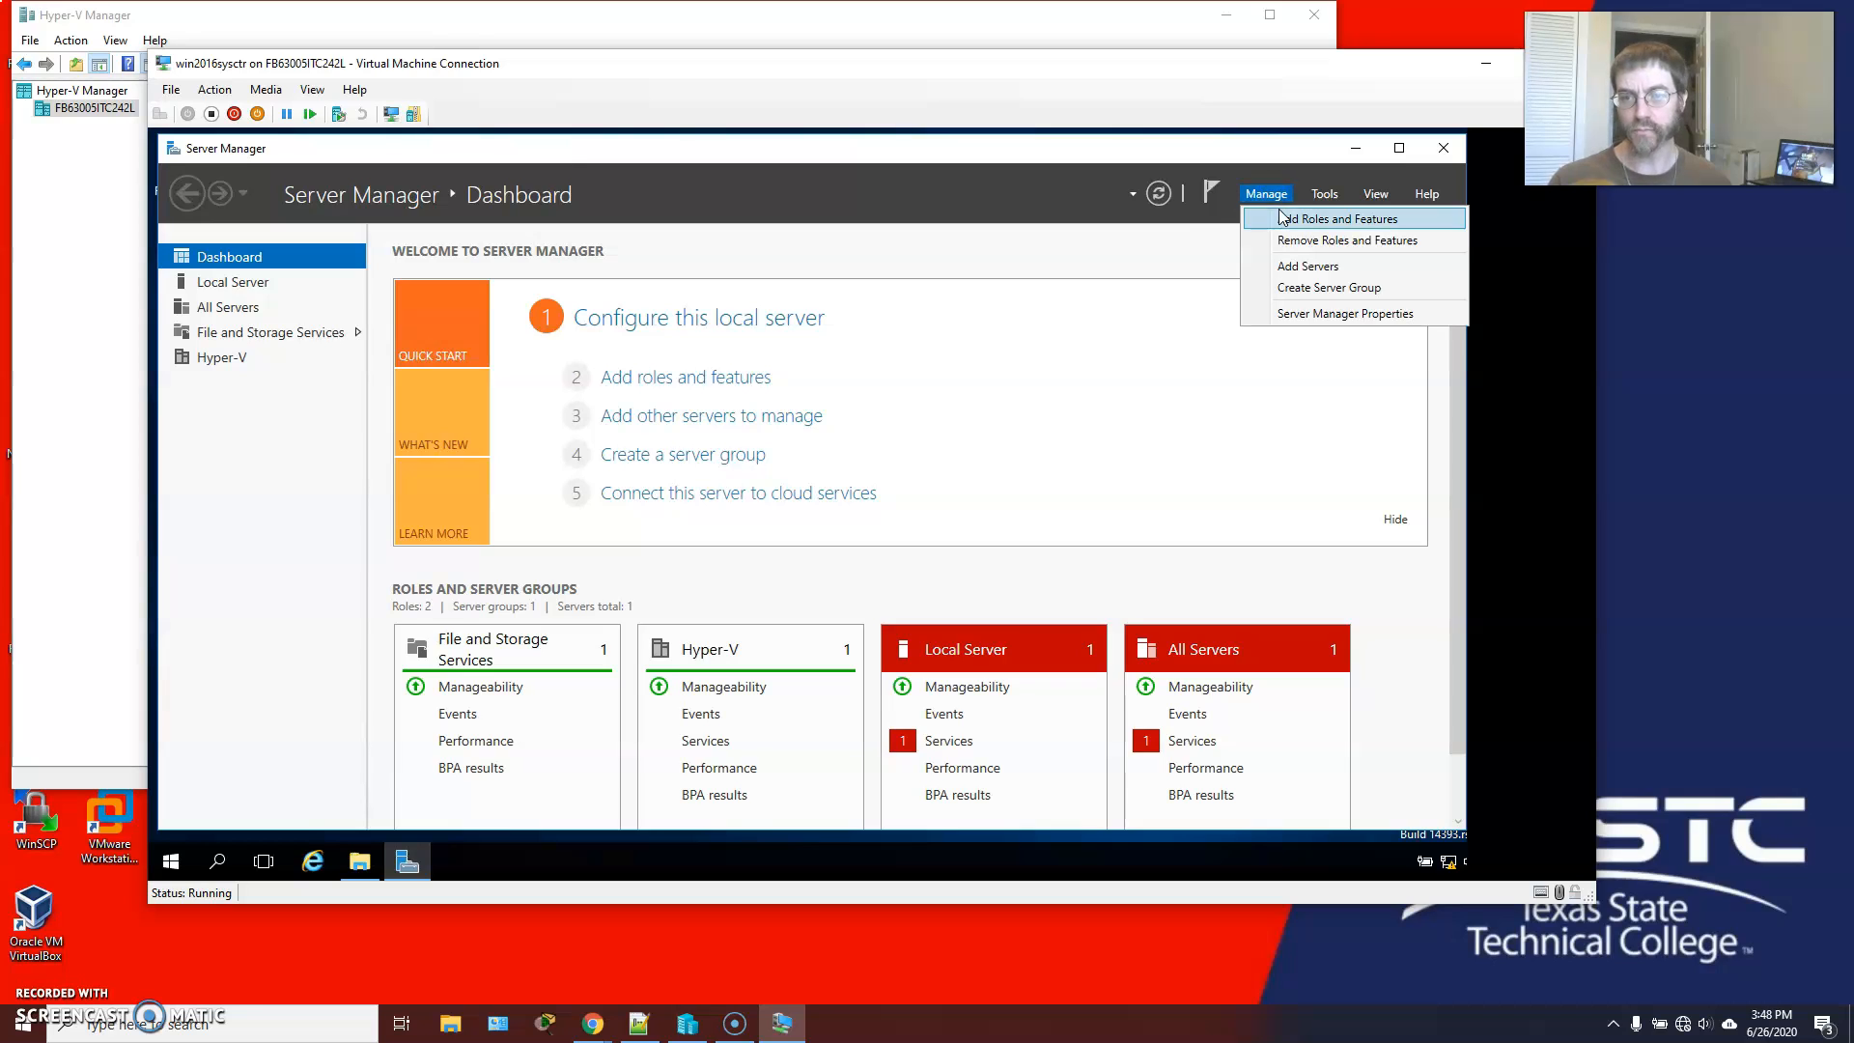
click(1283, 217)
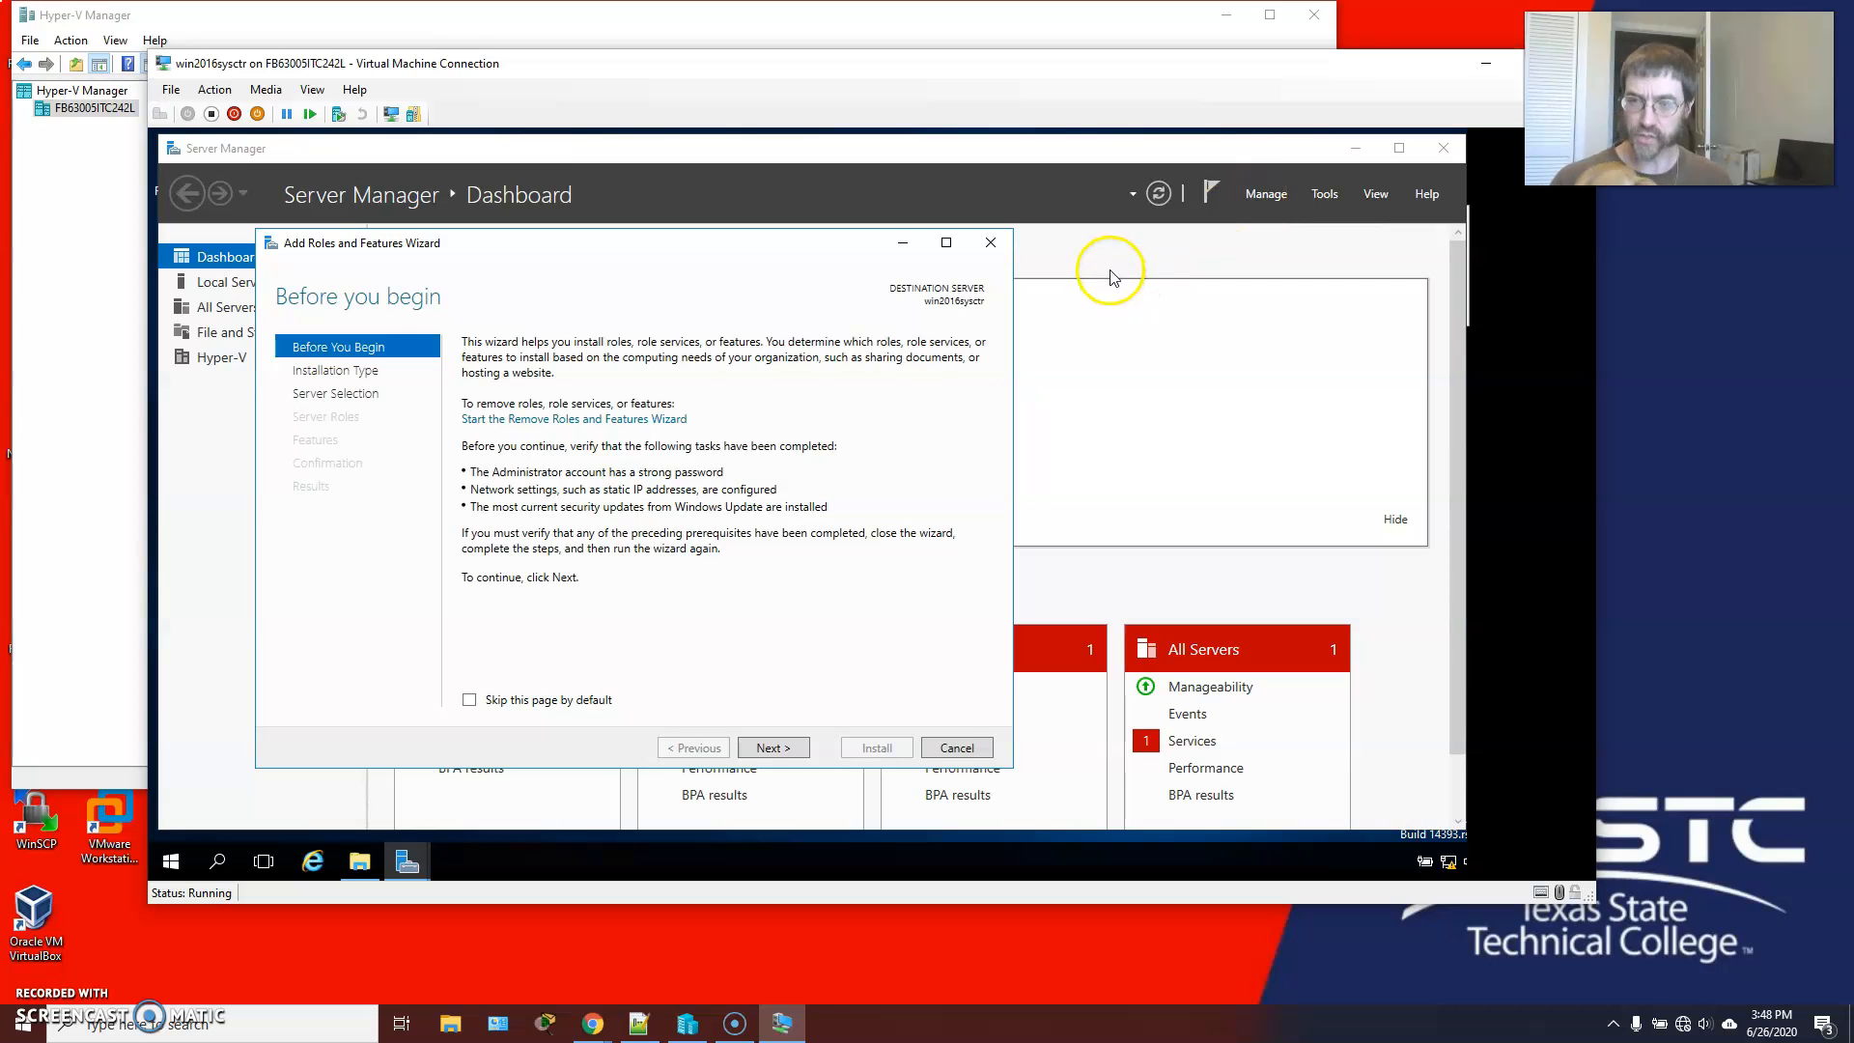
Step: Accept role-based or feature-based installation with win2016sysctr as the destination server, and continue to the server roles selection
click(772, 748)
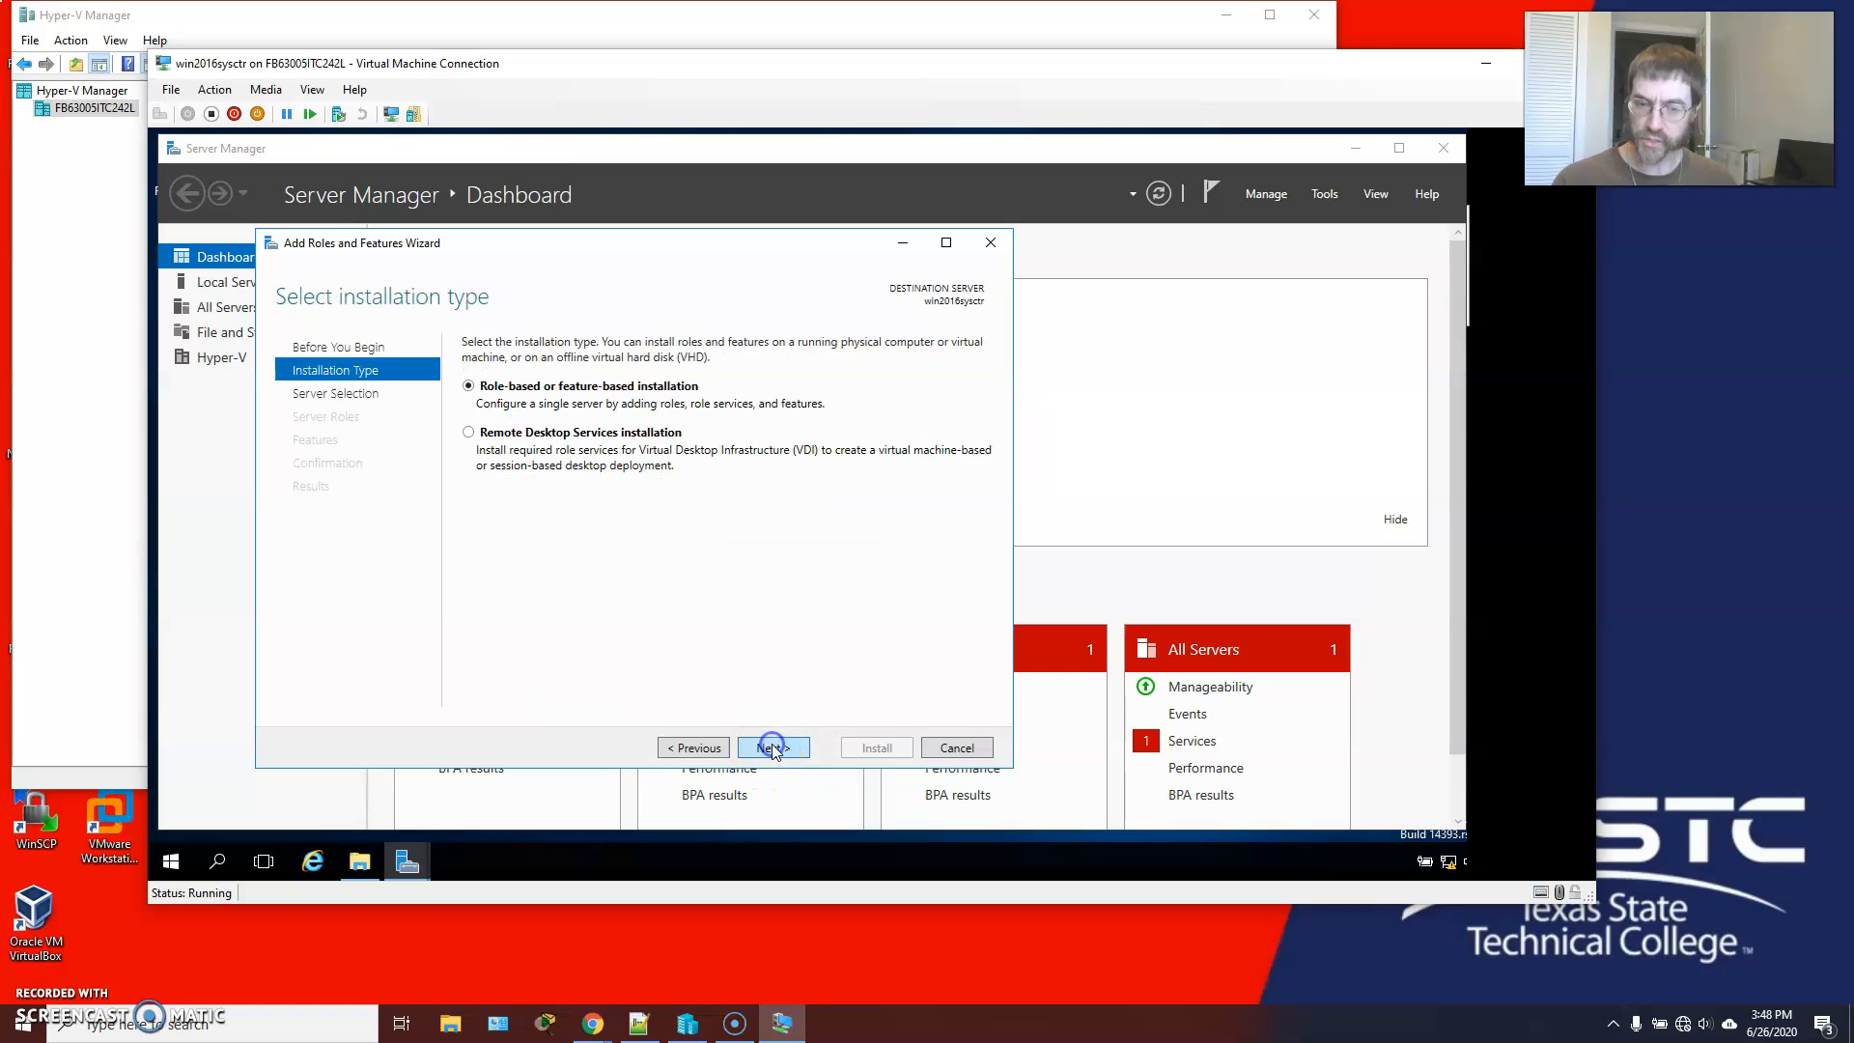
click(752, 737)
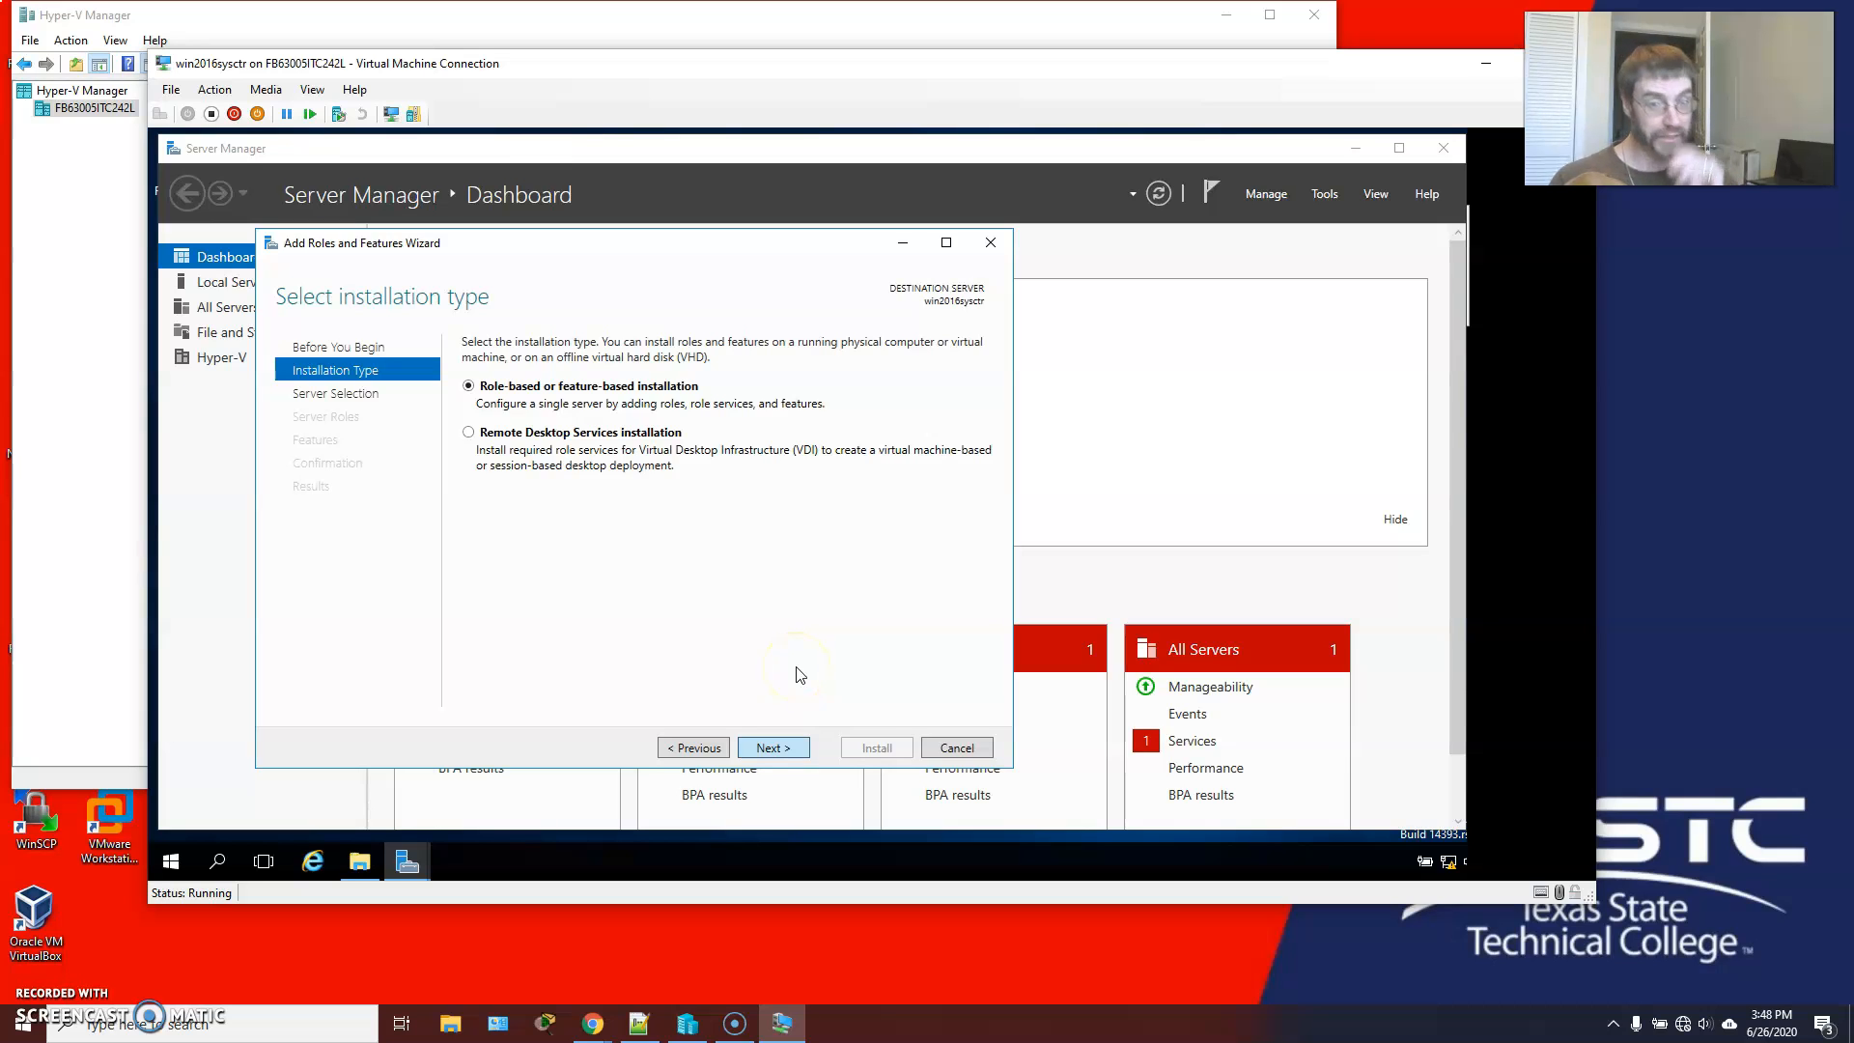
click(772, 747)
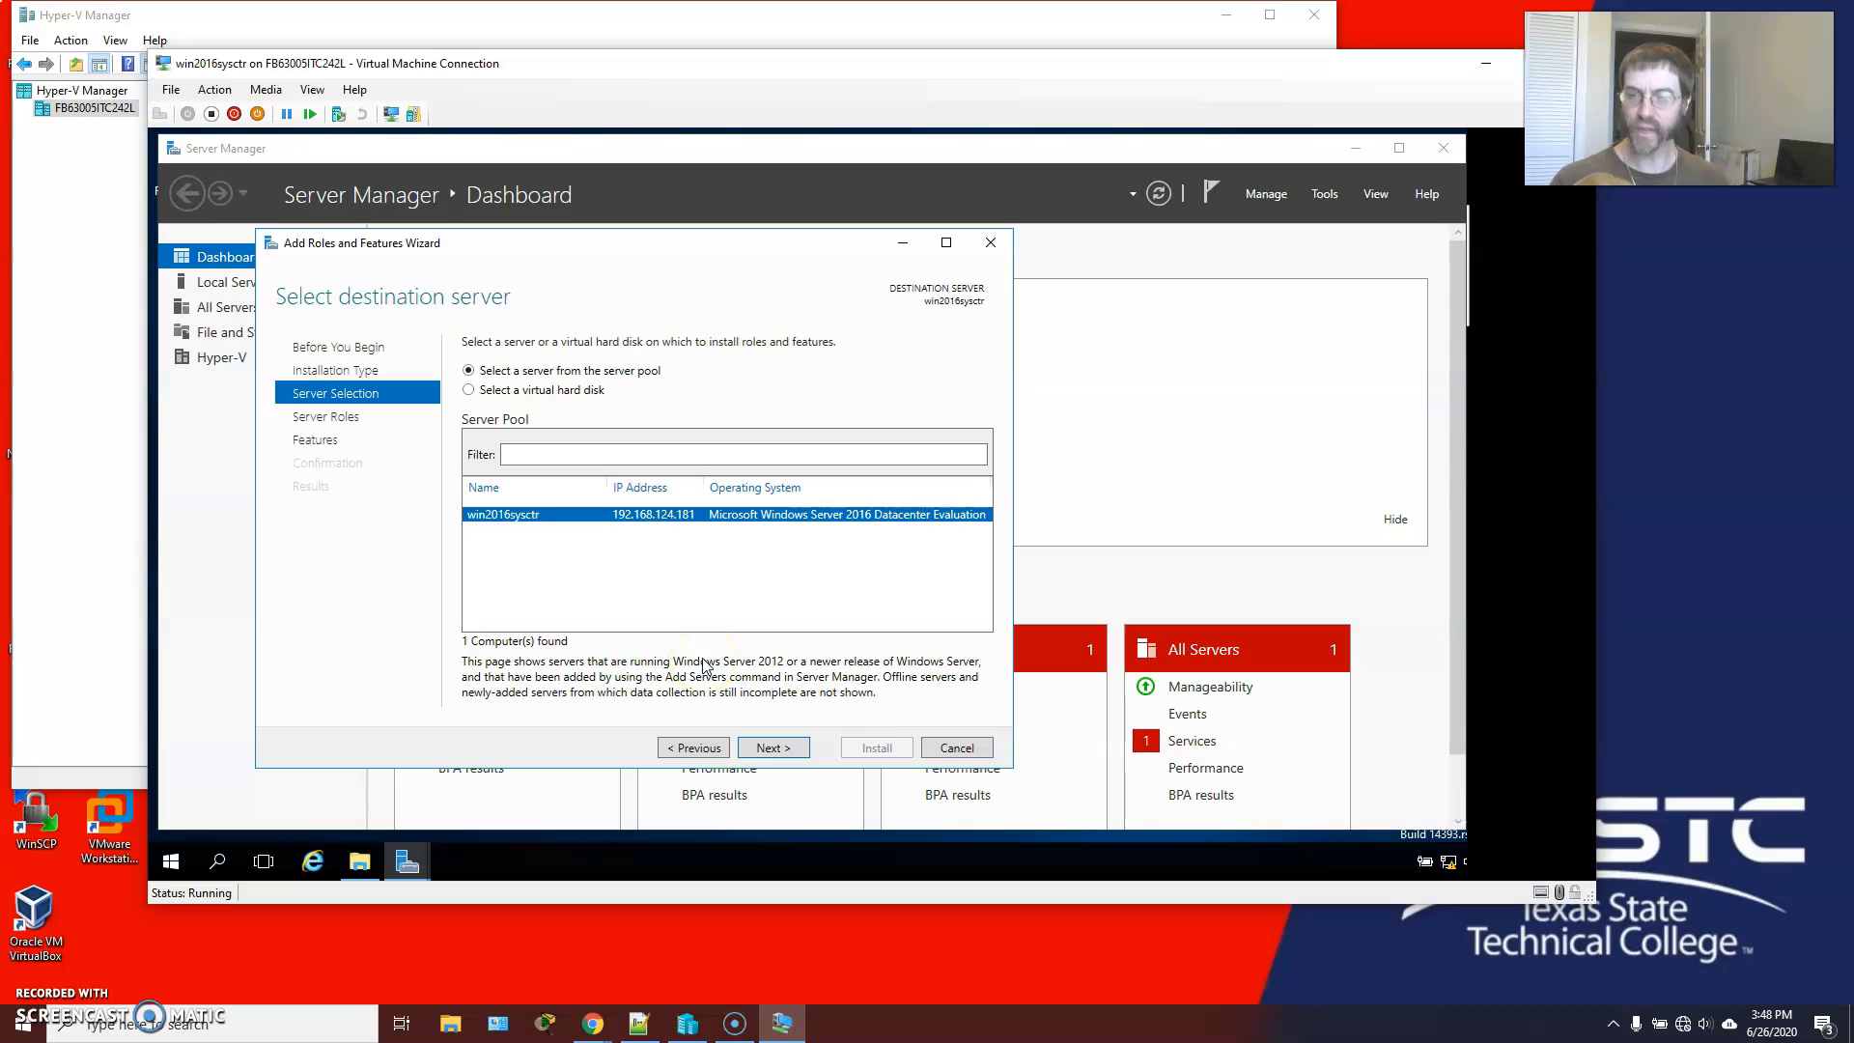
click(762, 749)
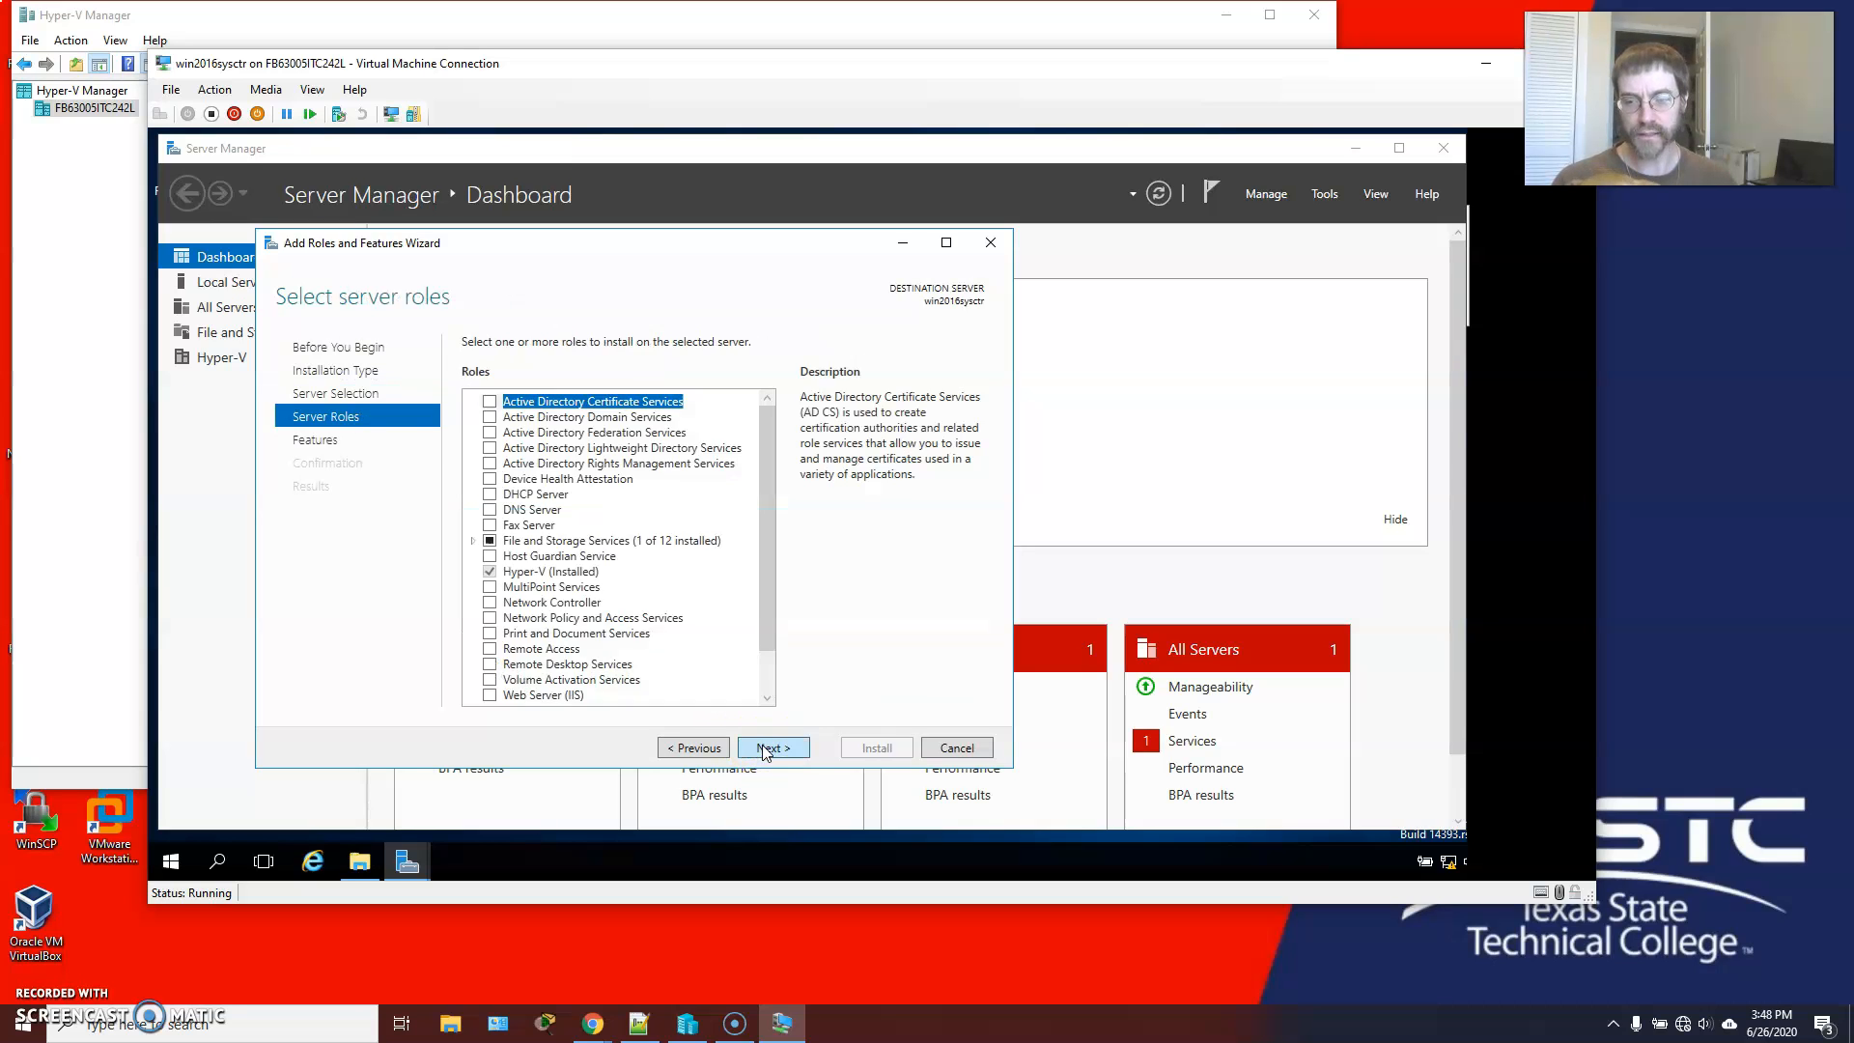
Step: Review the installed server roles and expand the .NET Framework 3.5 and 4.6 features to check what is installed
click(771, 749)
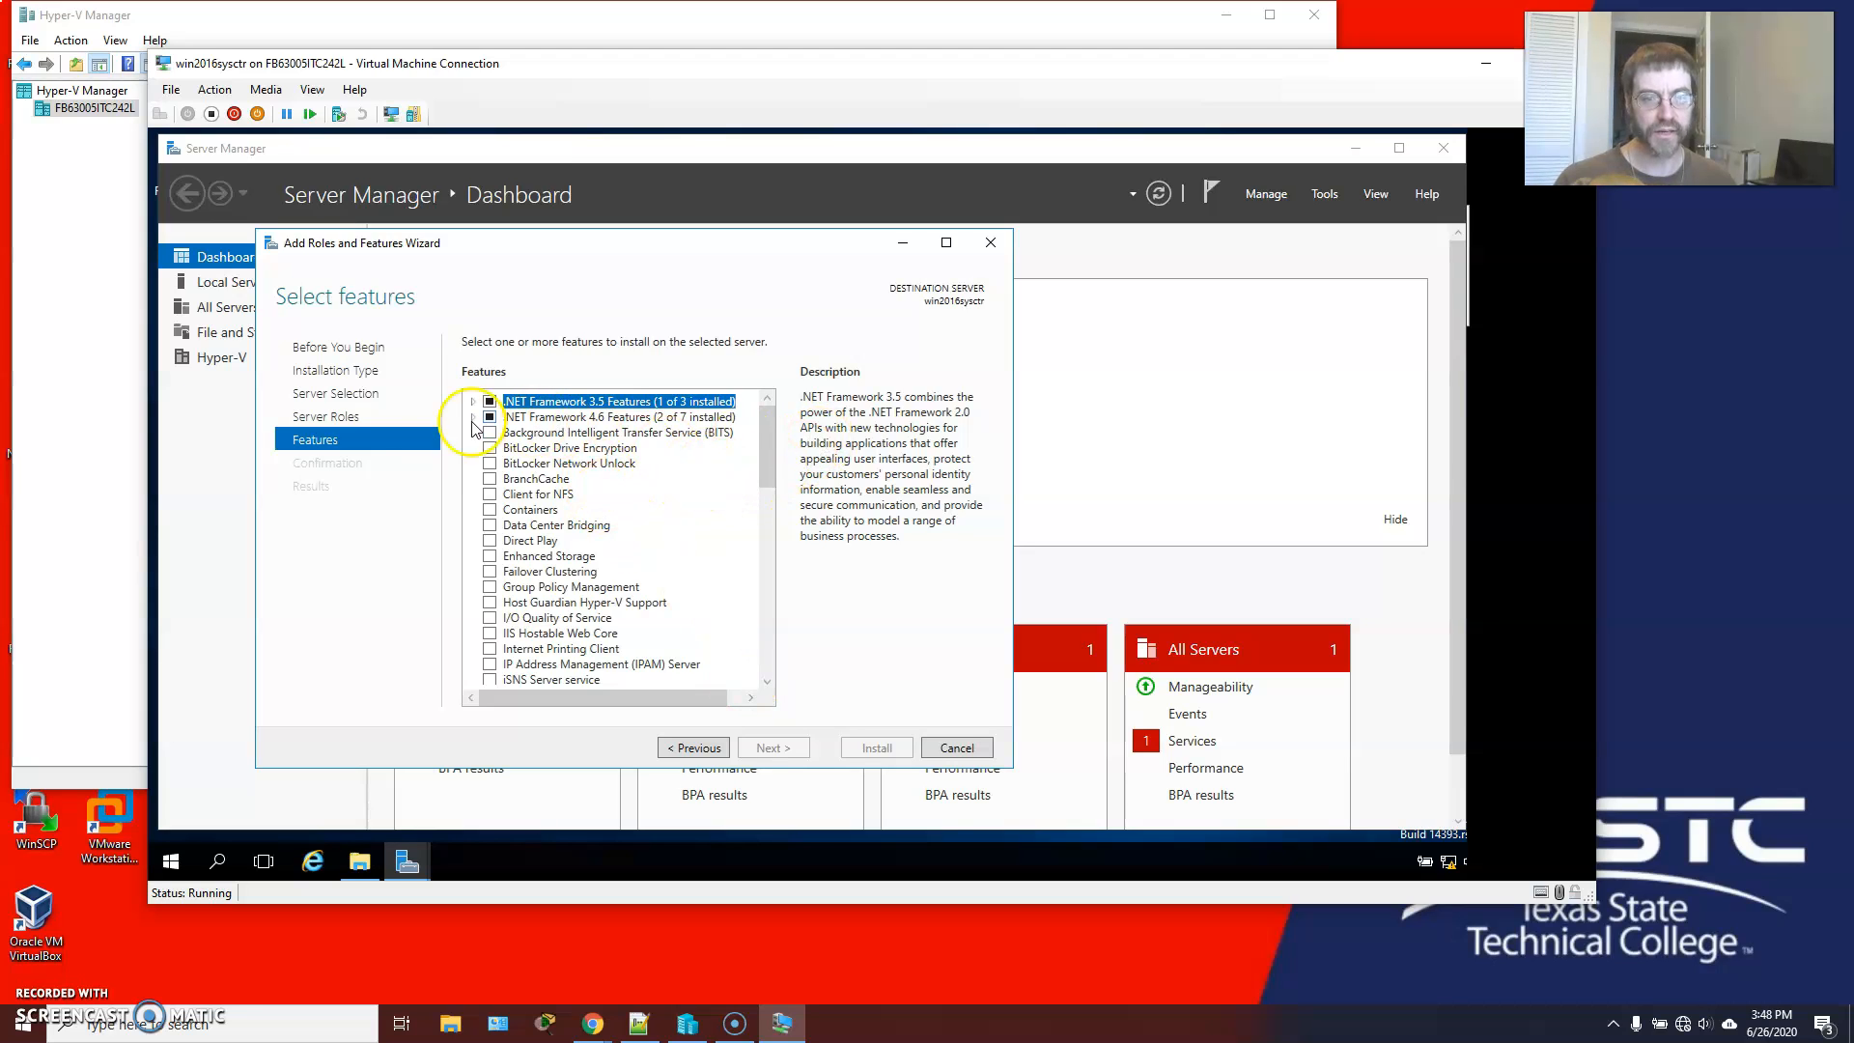
click(319, 418)
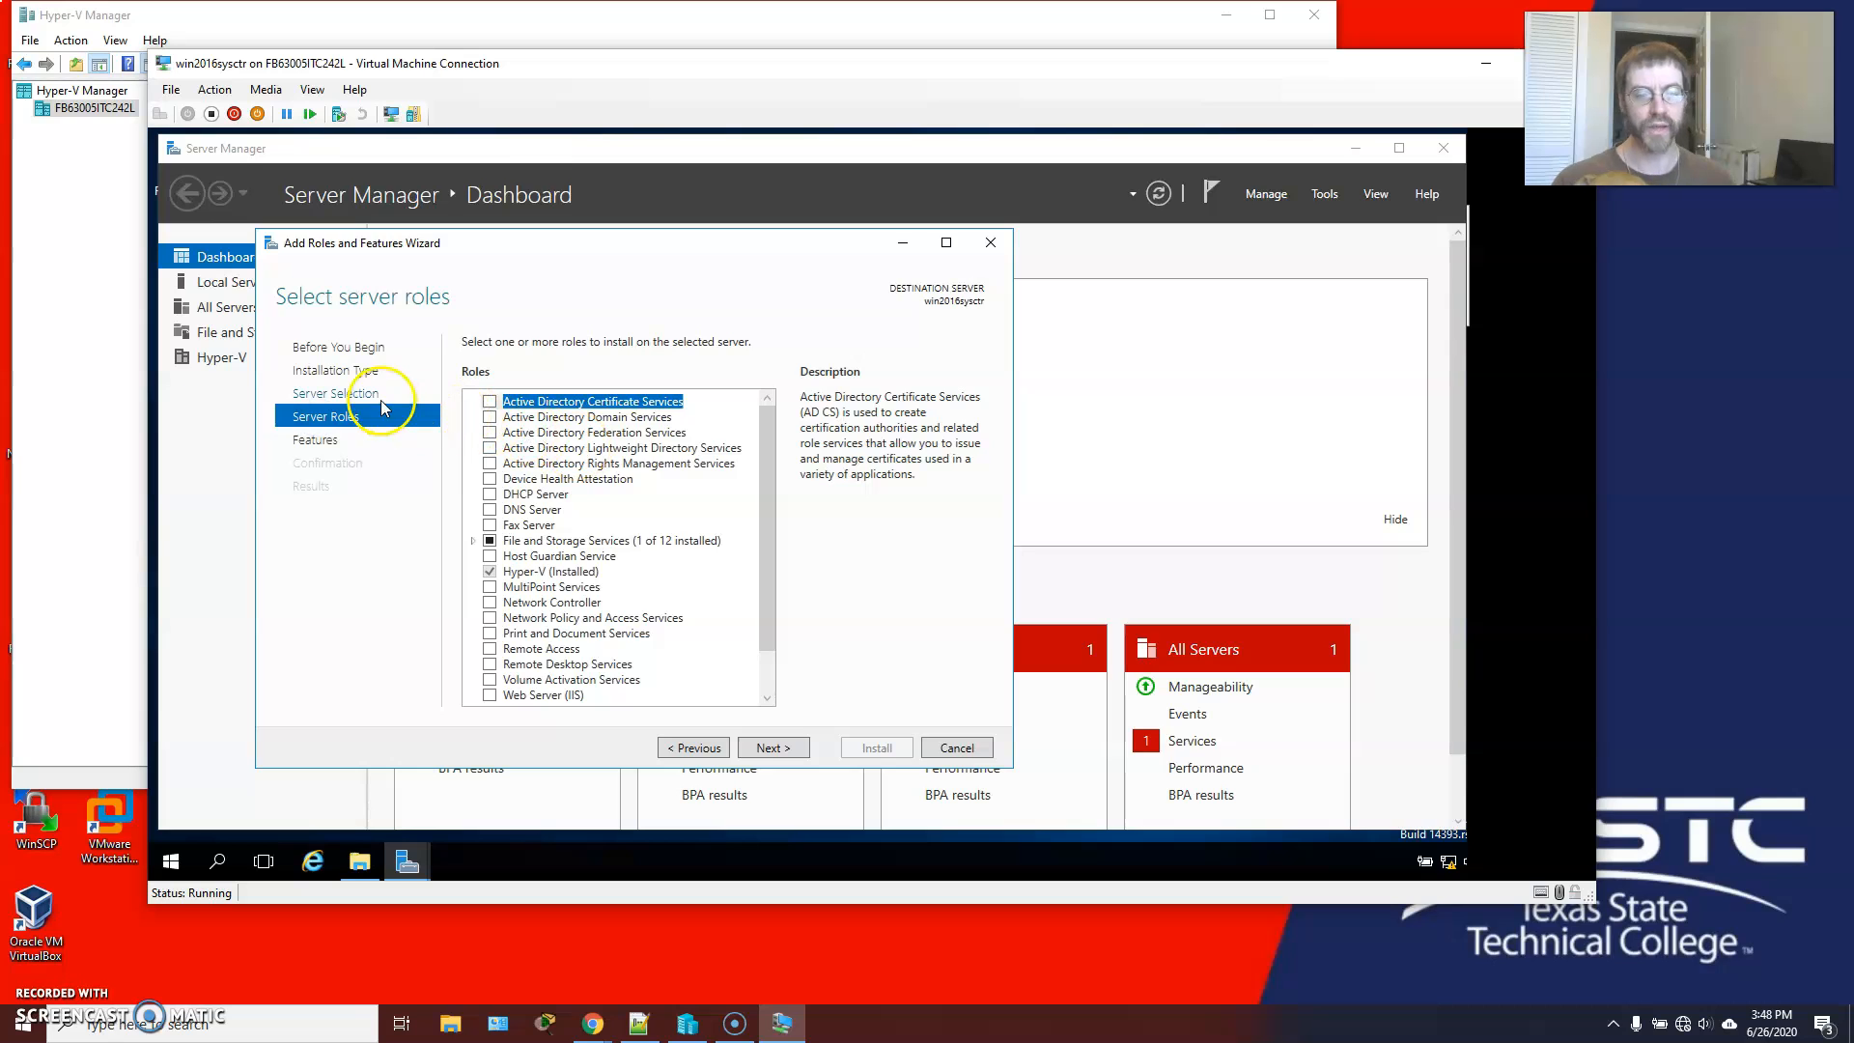
click(349, 398)
click(336, 417)
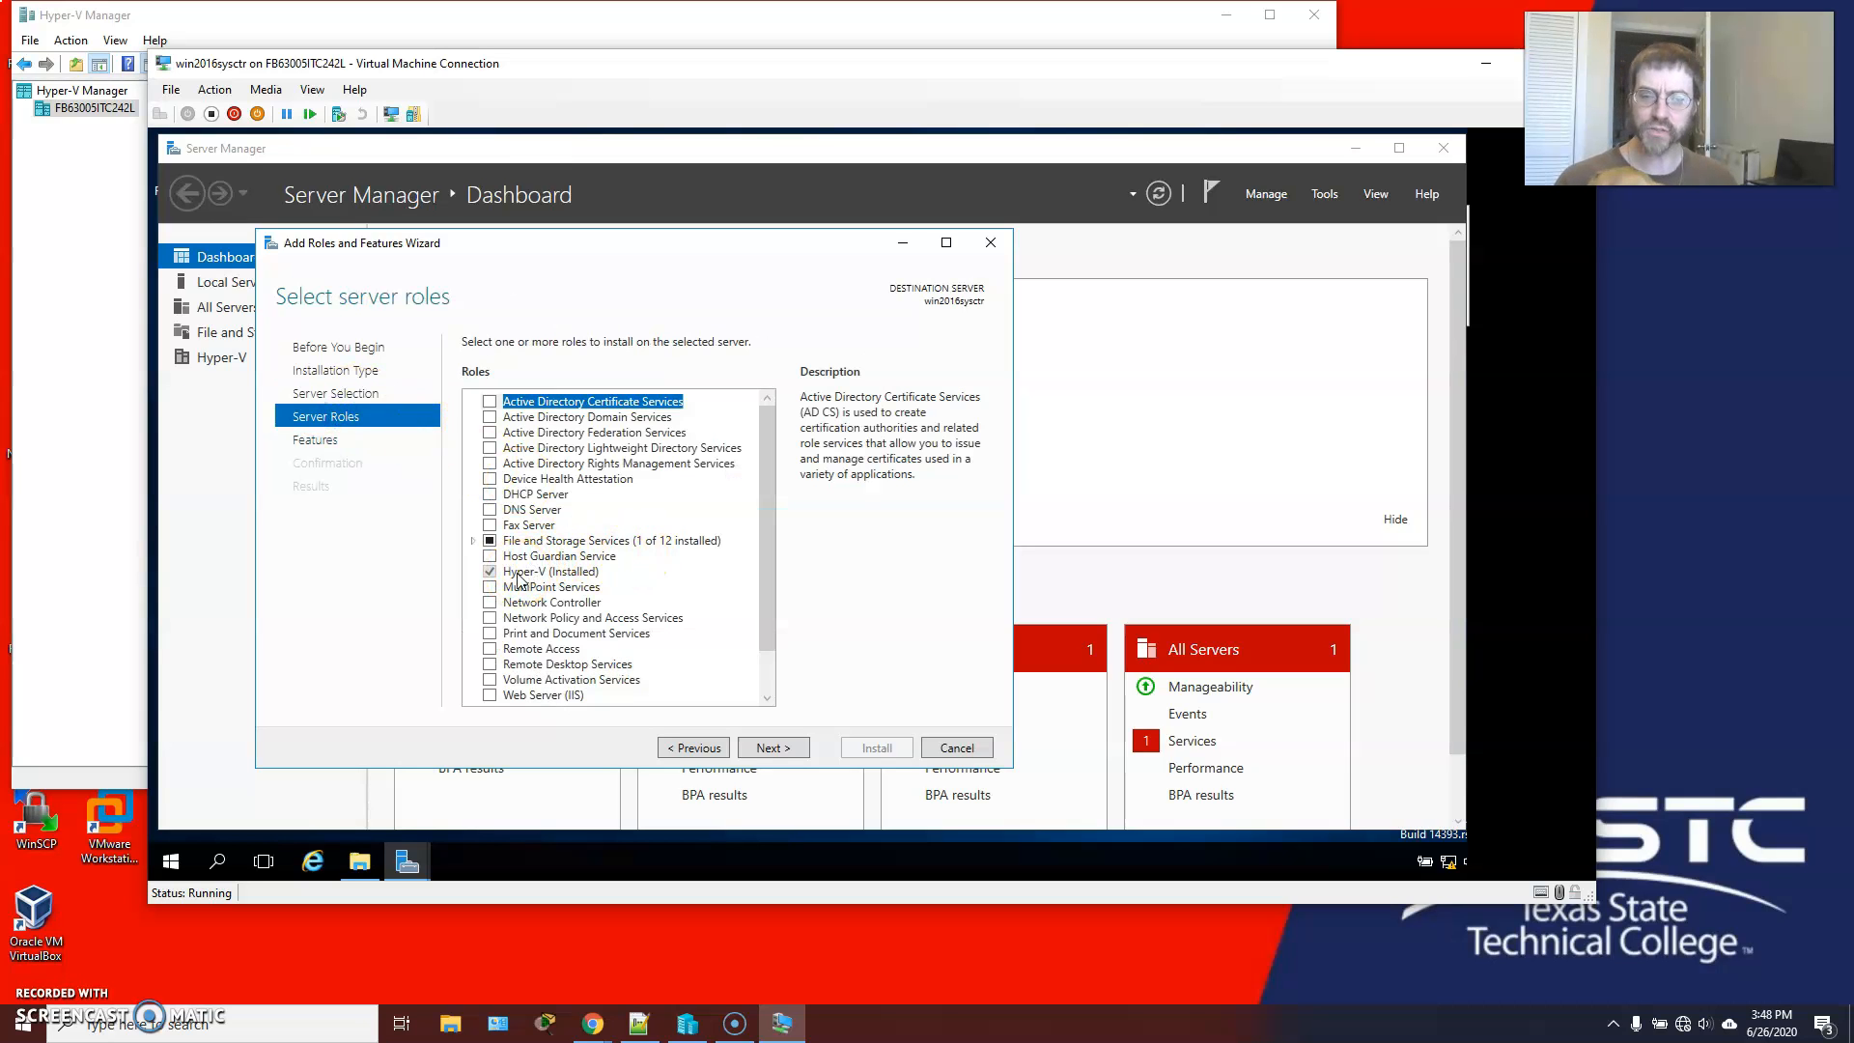
click(314, 440)
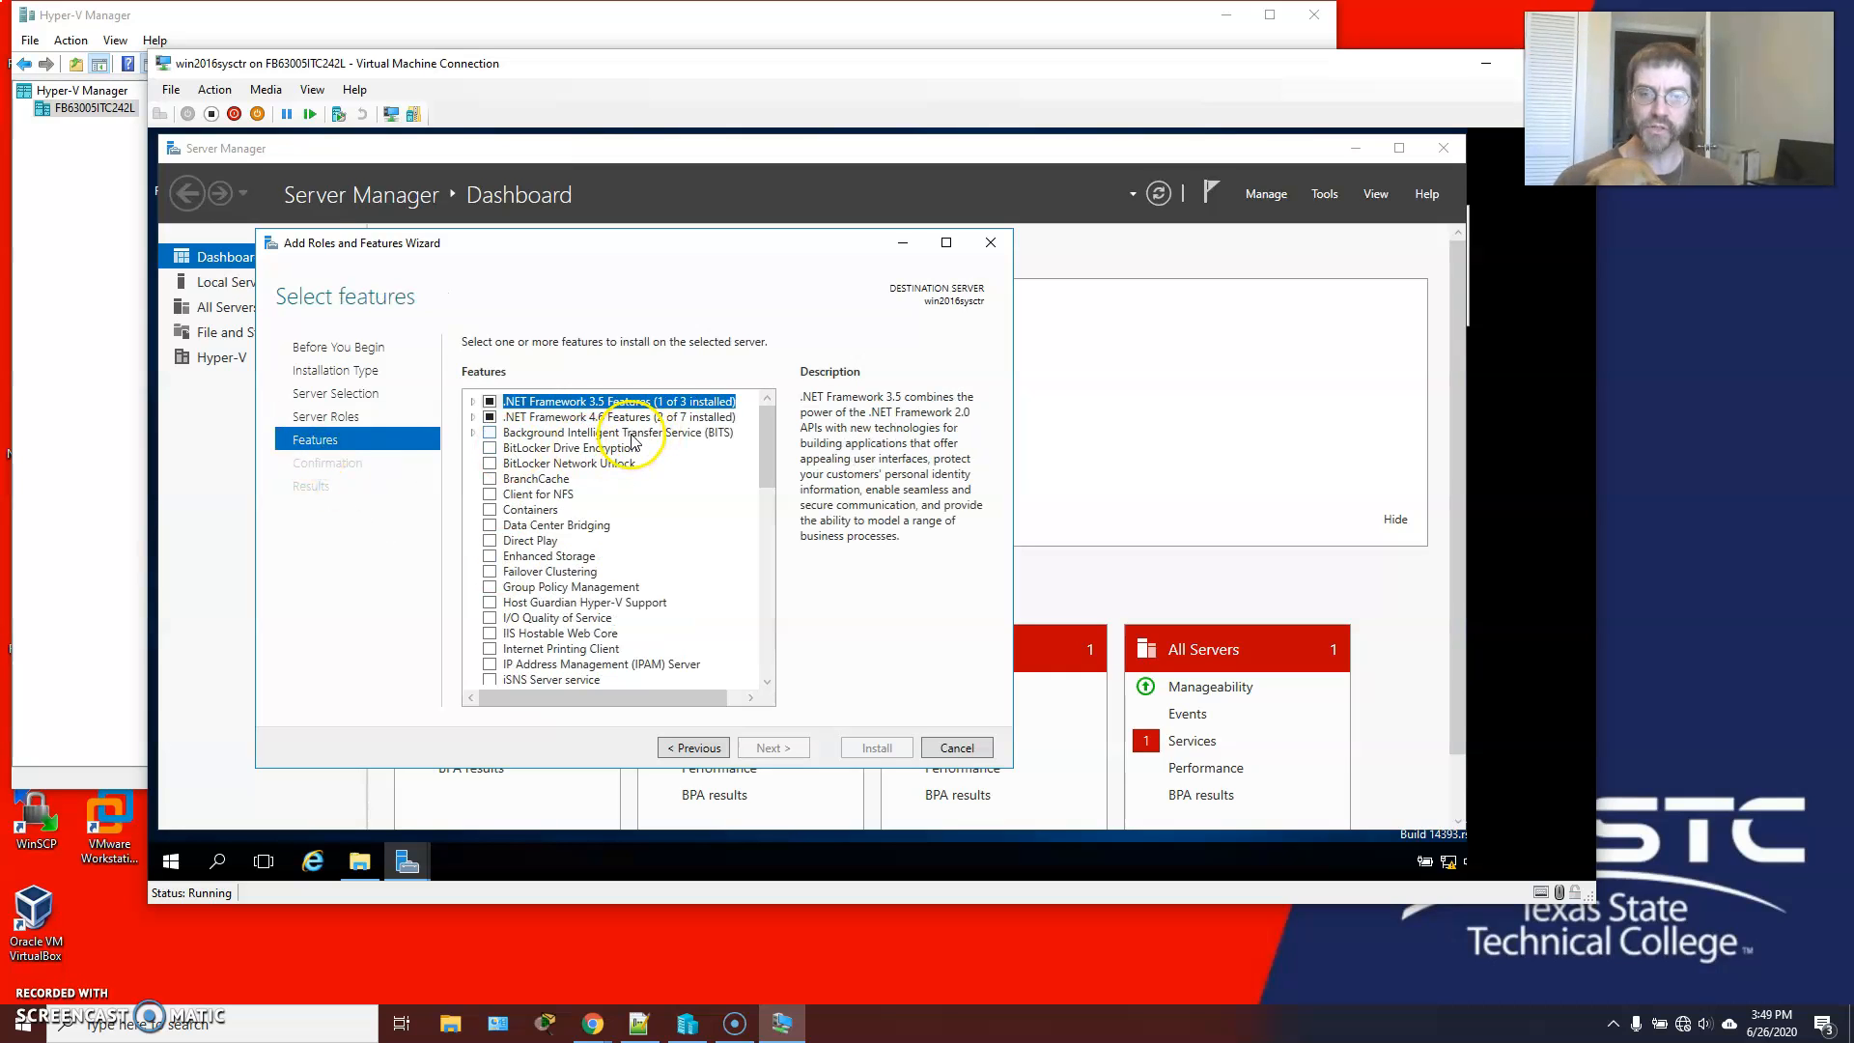
click(473, 401)
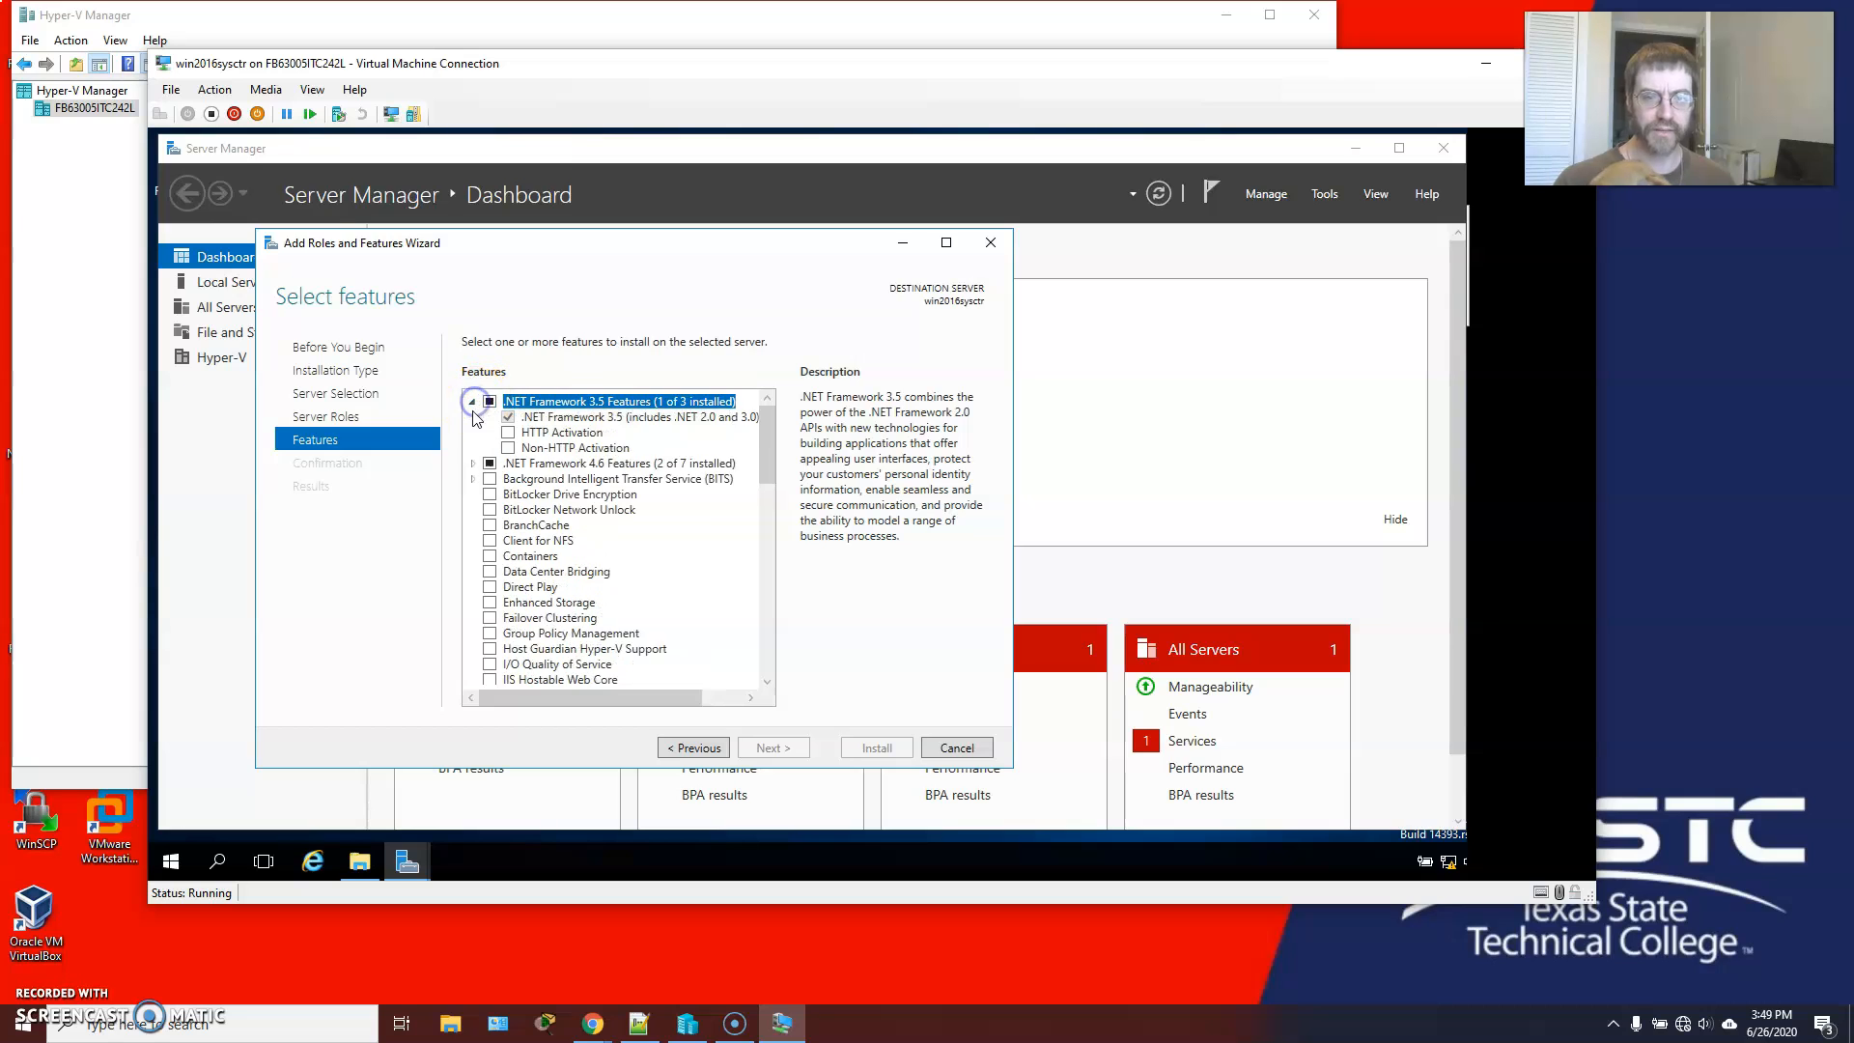
click(474, 463)
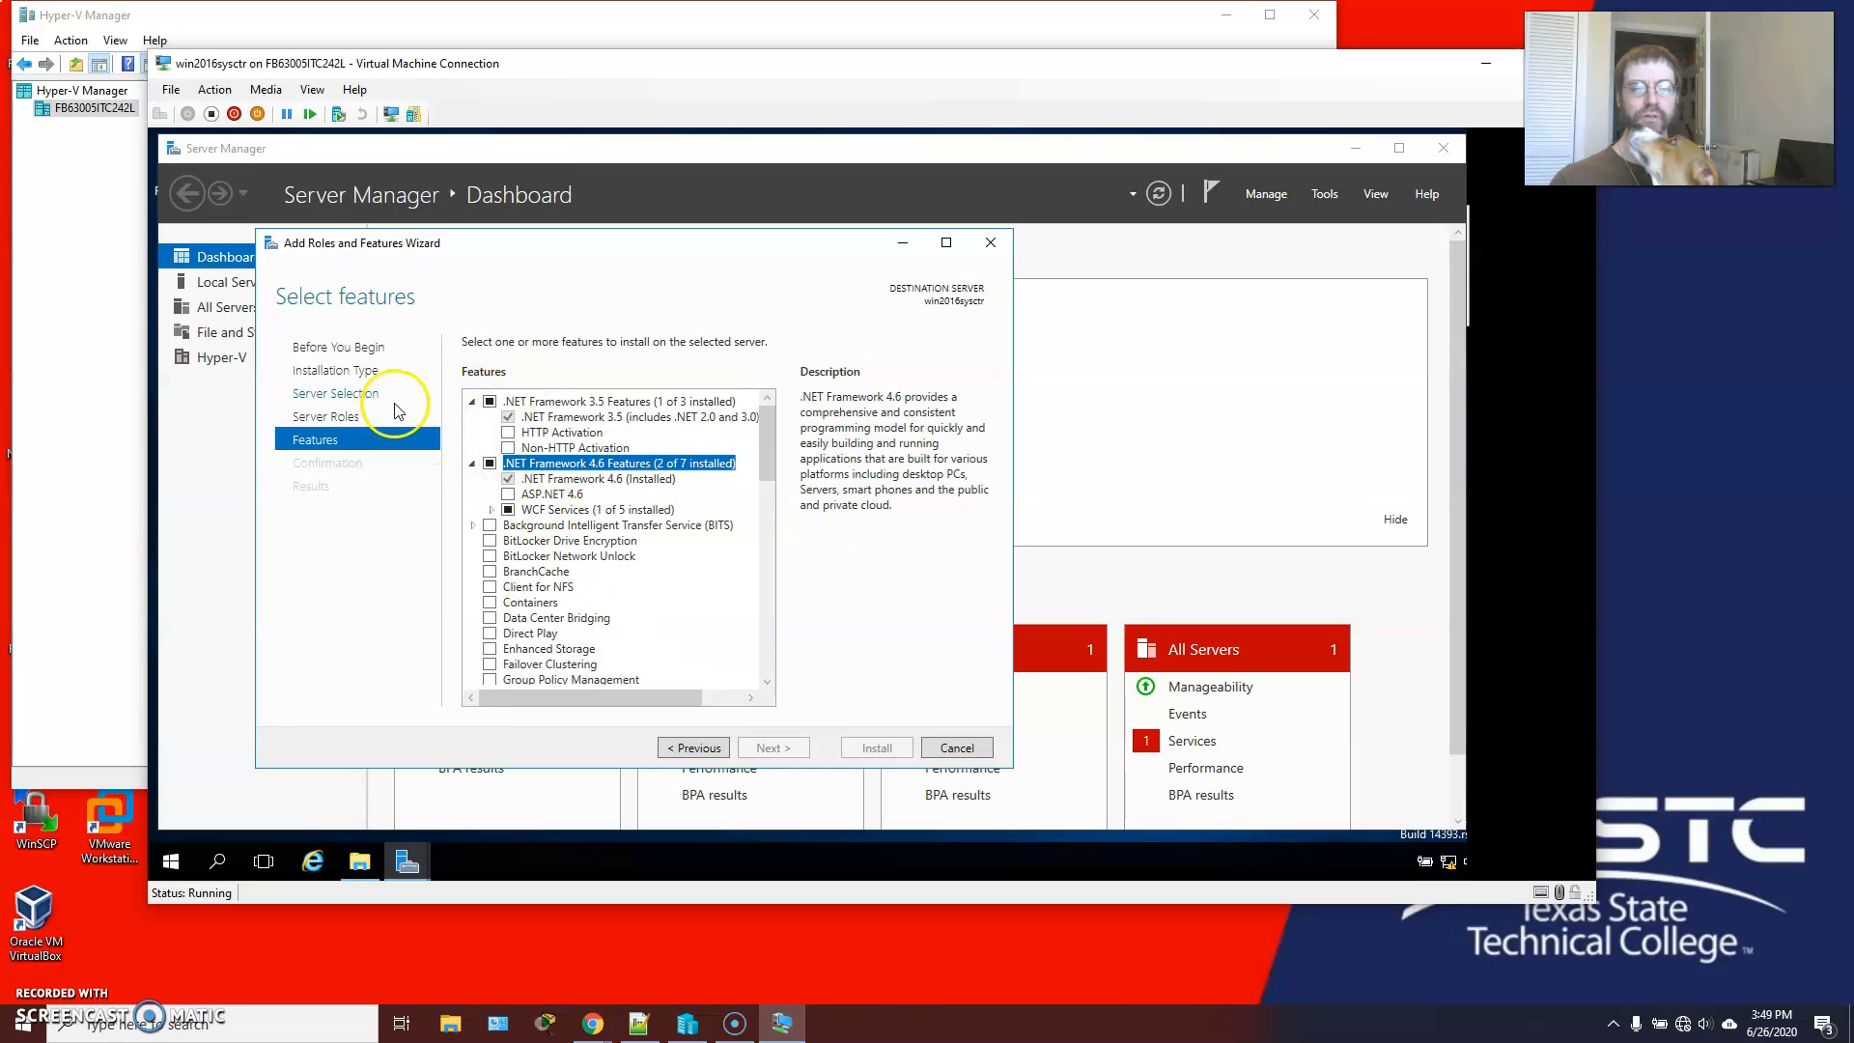
Step: Select the Active Directory Domain Services role and add its required features, including the management tools
click(338, 416)
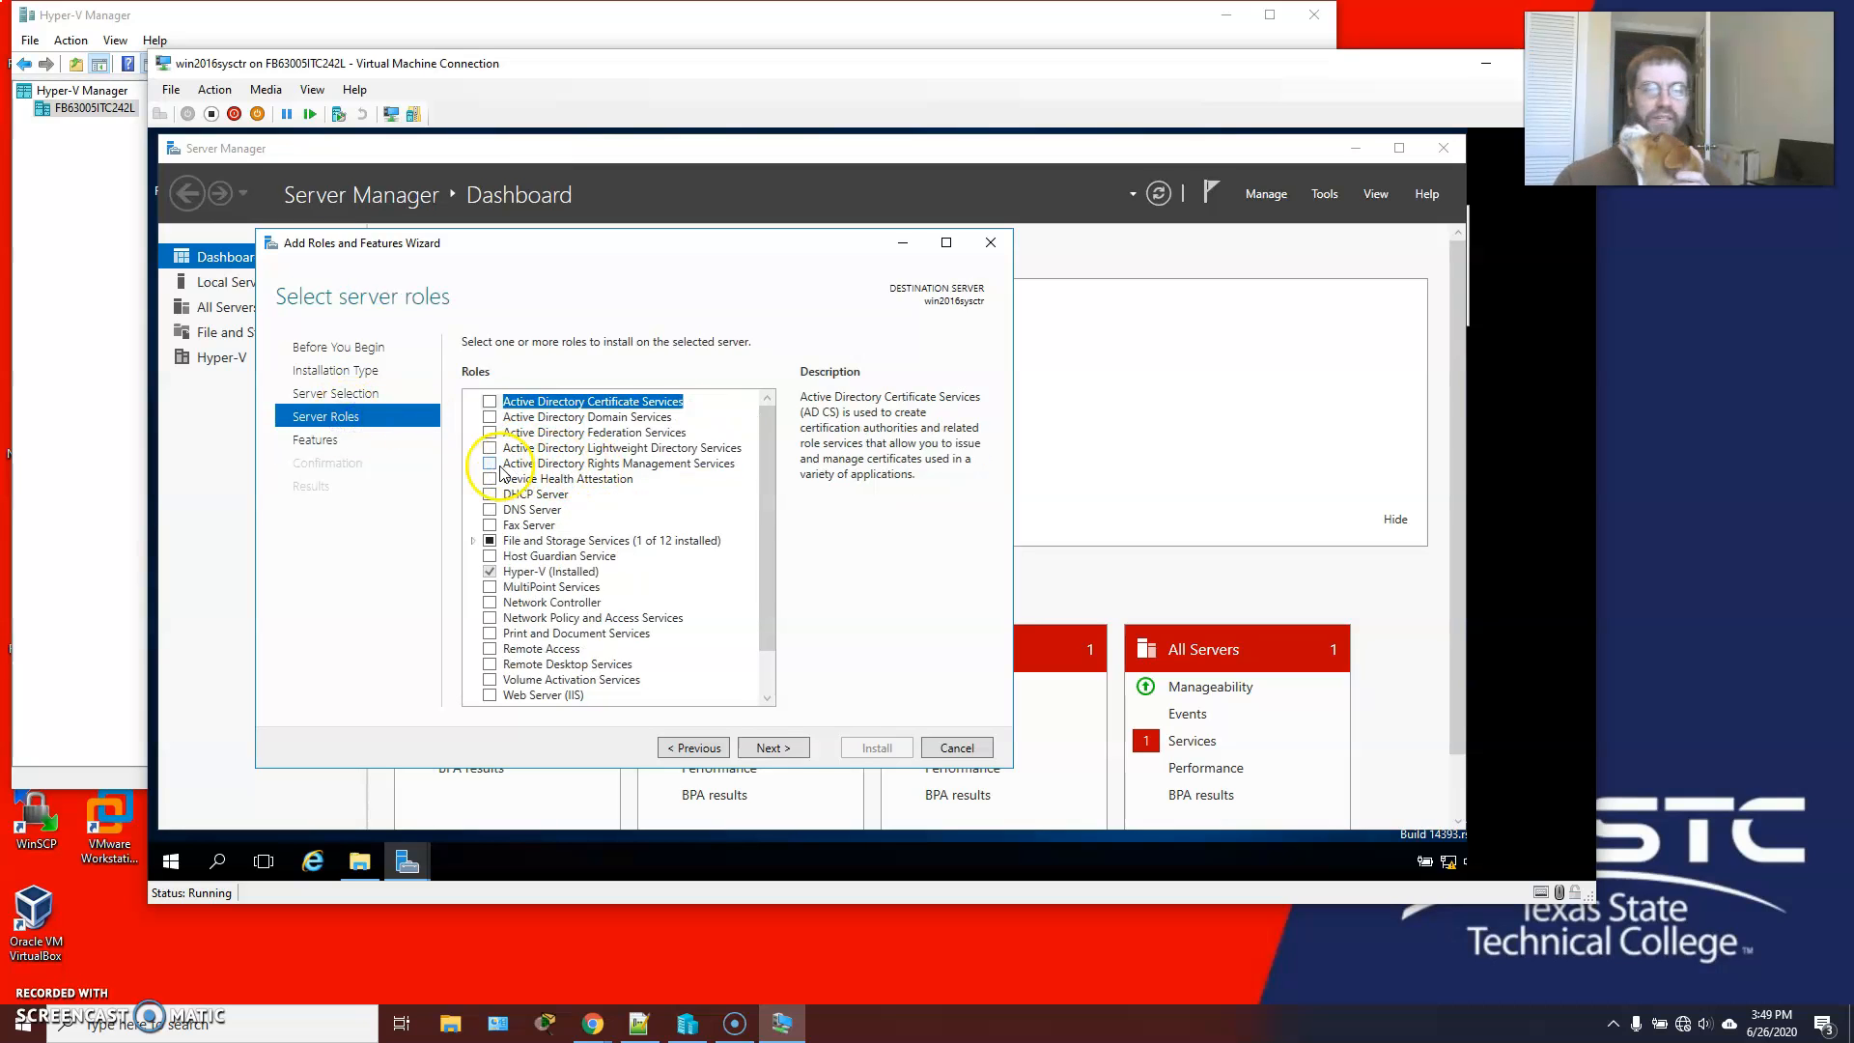
click(488, 420)
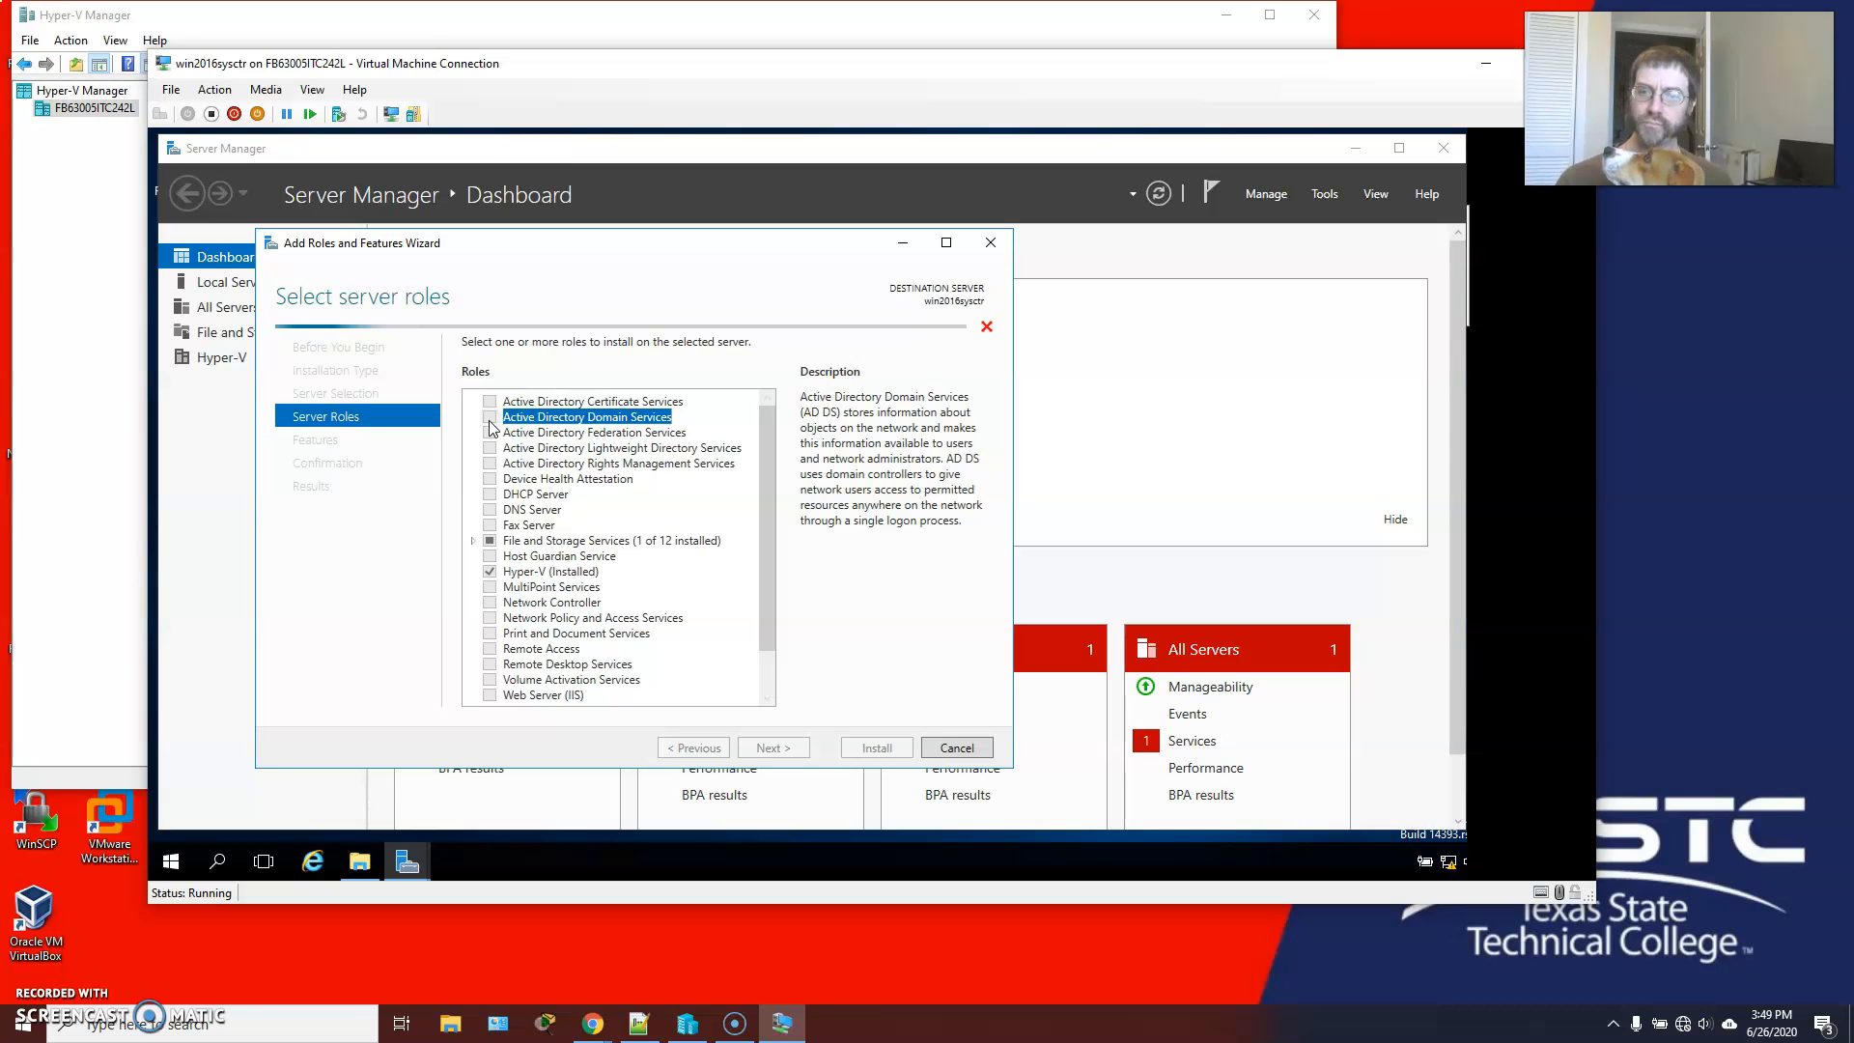
click(489, 422)
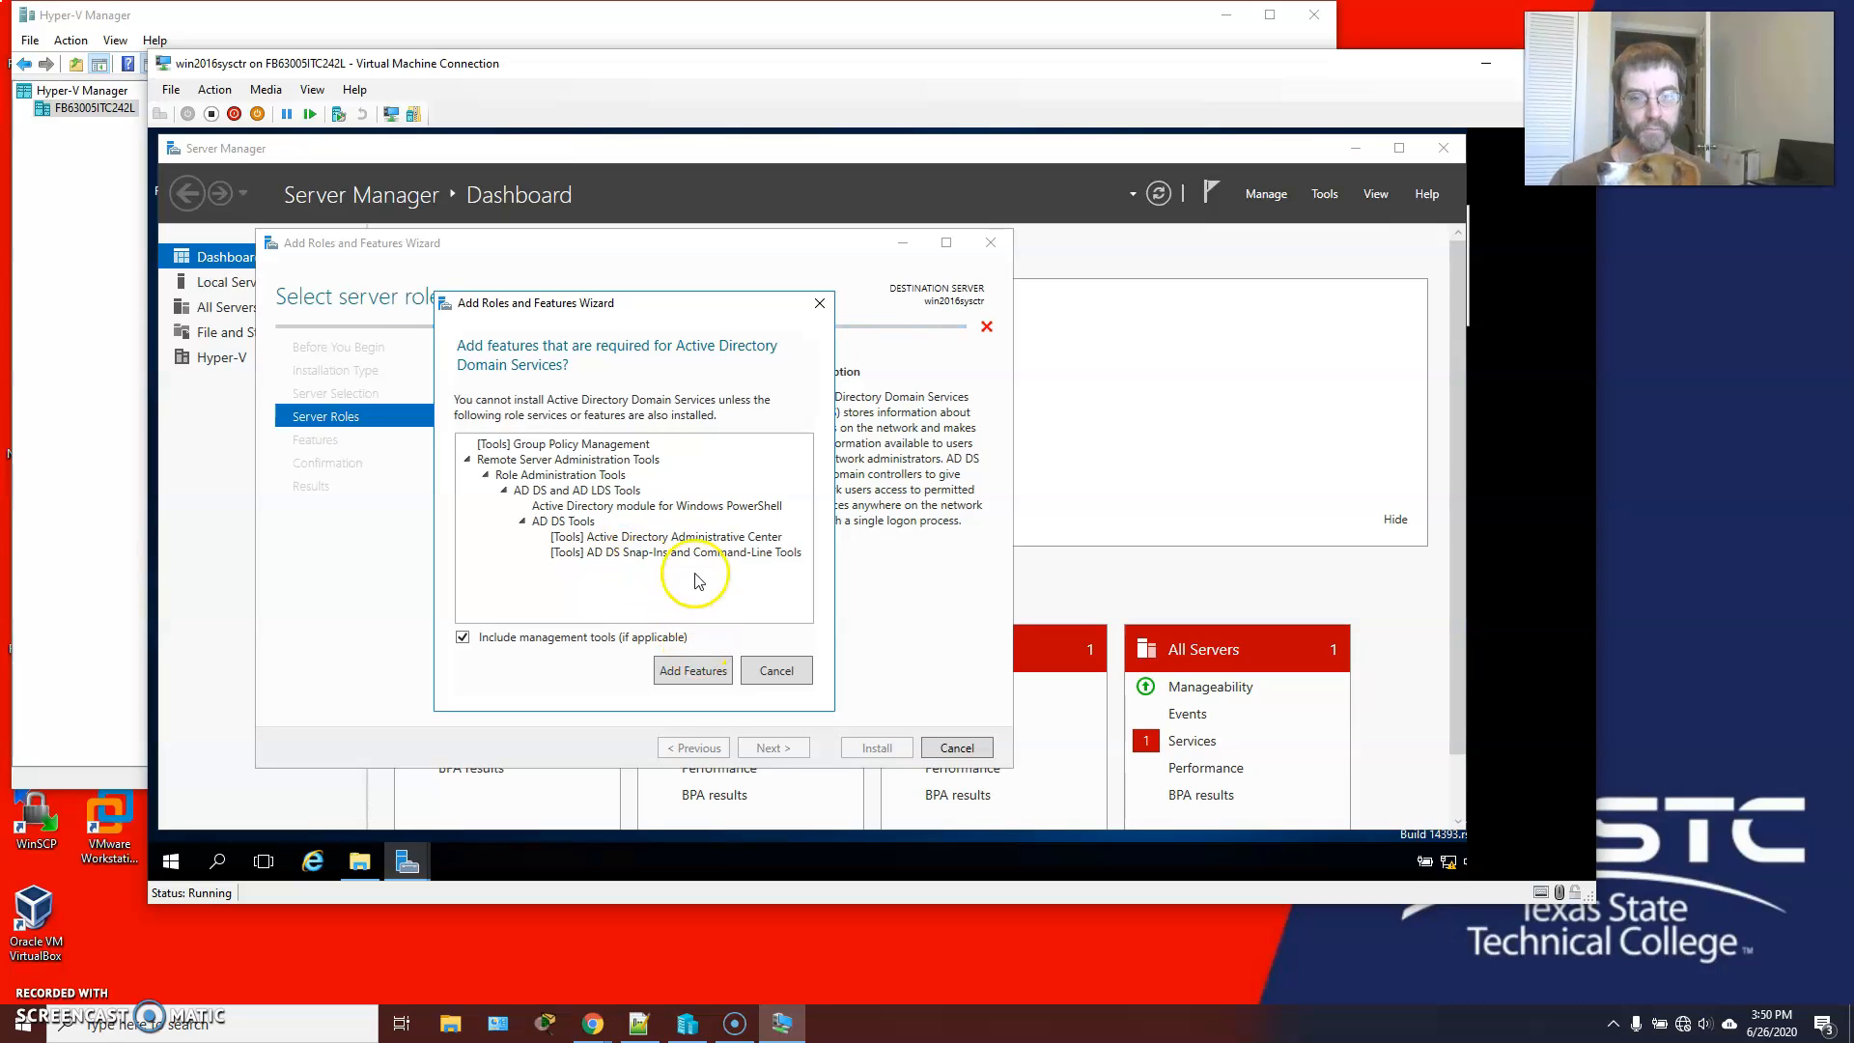
click(691, 656)
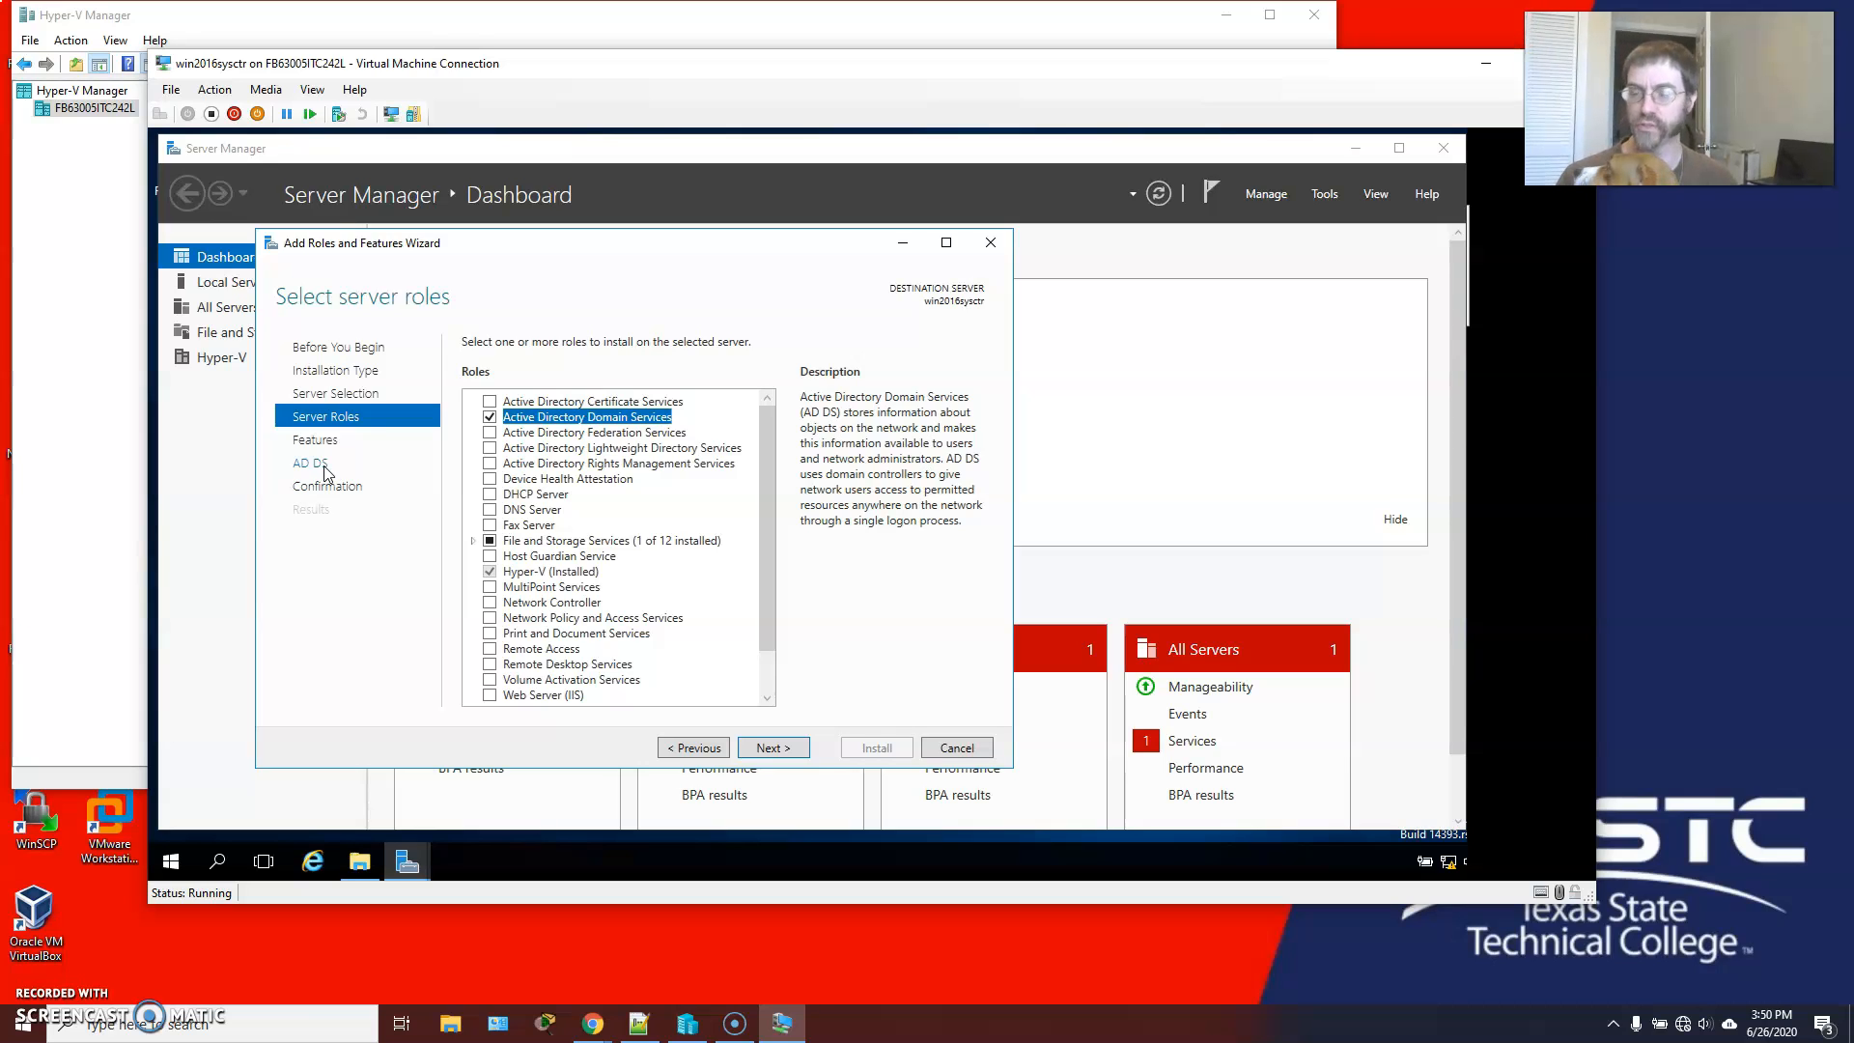
Step: Check the remaining server roles, keep the preselected features, and continue past the AD DS information to the installation confirmation
click(788, 748)
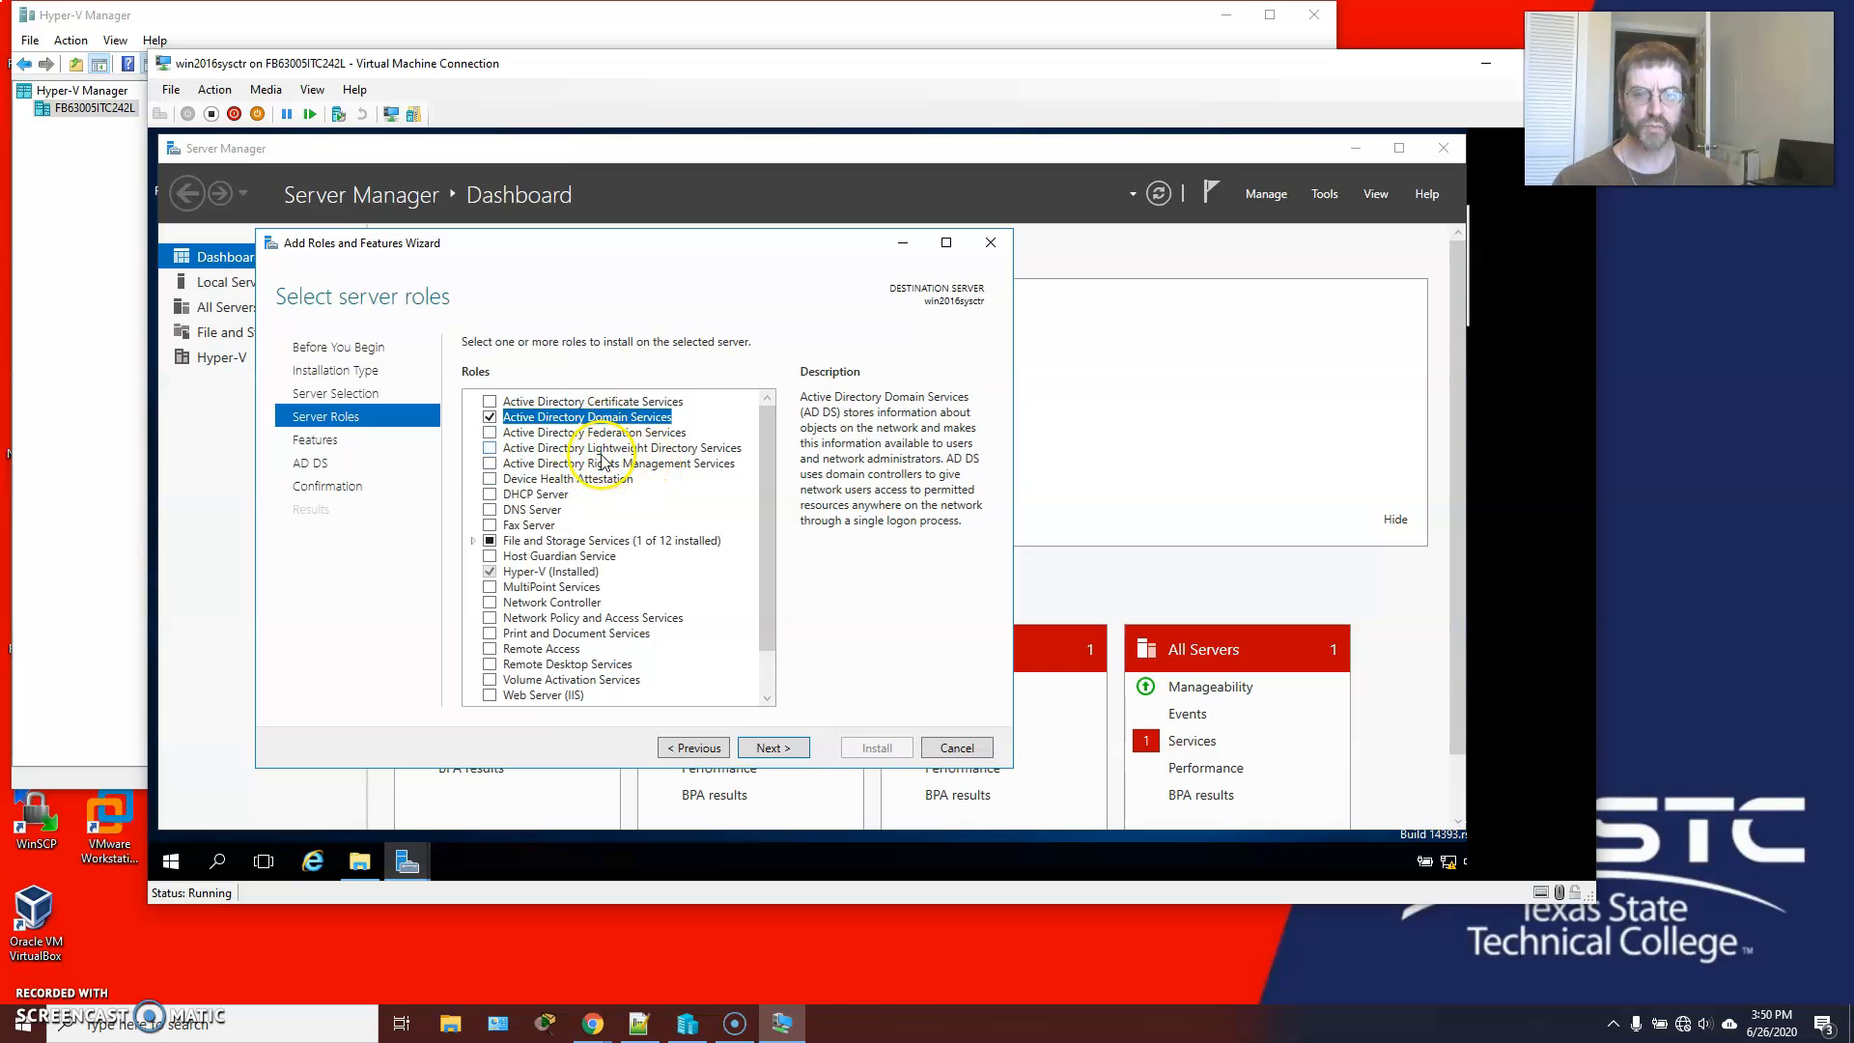
drag(769, 496, 768, 564)
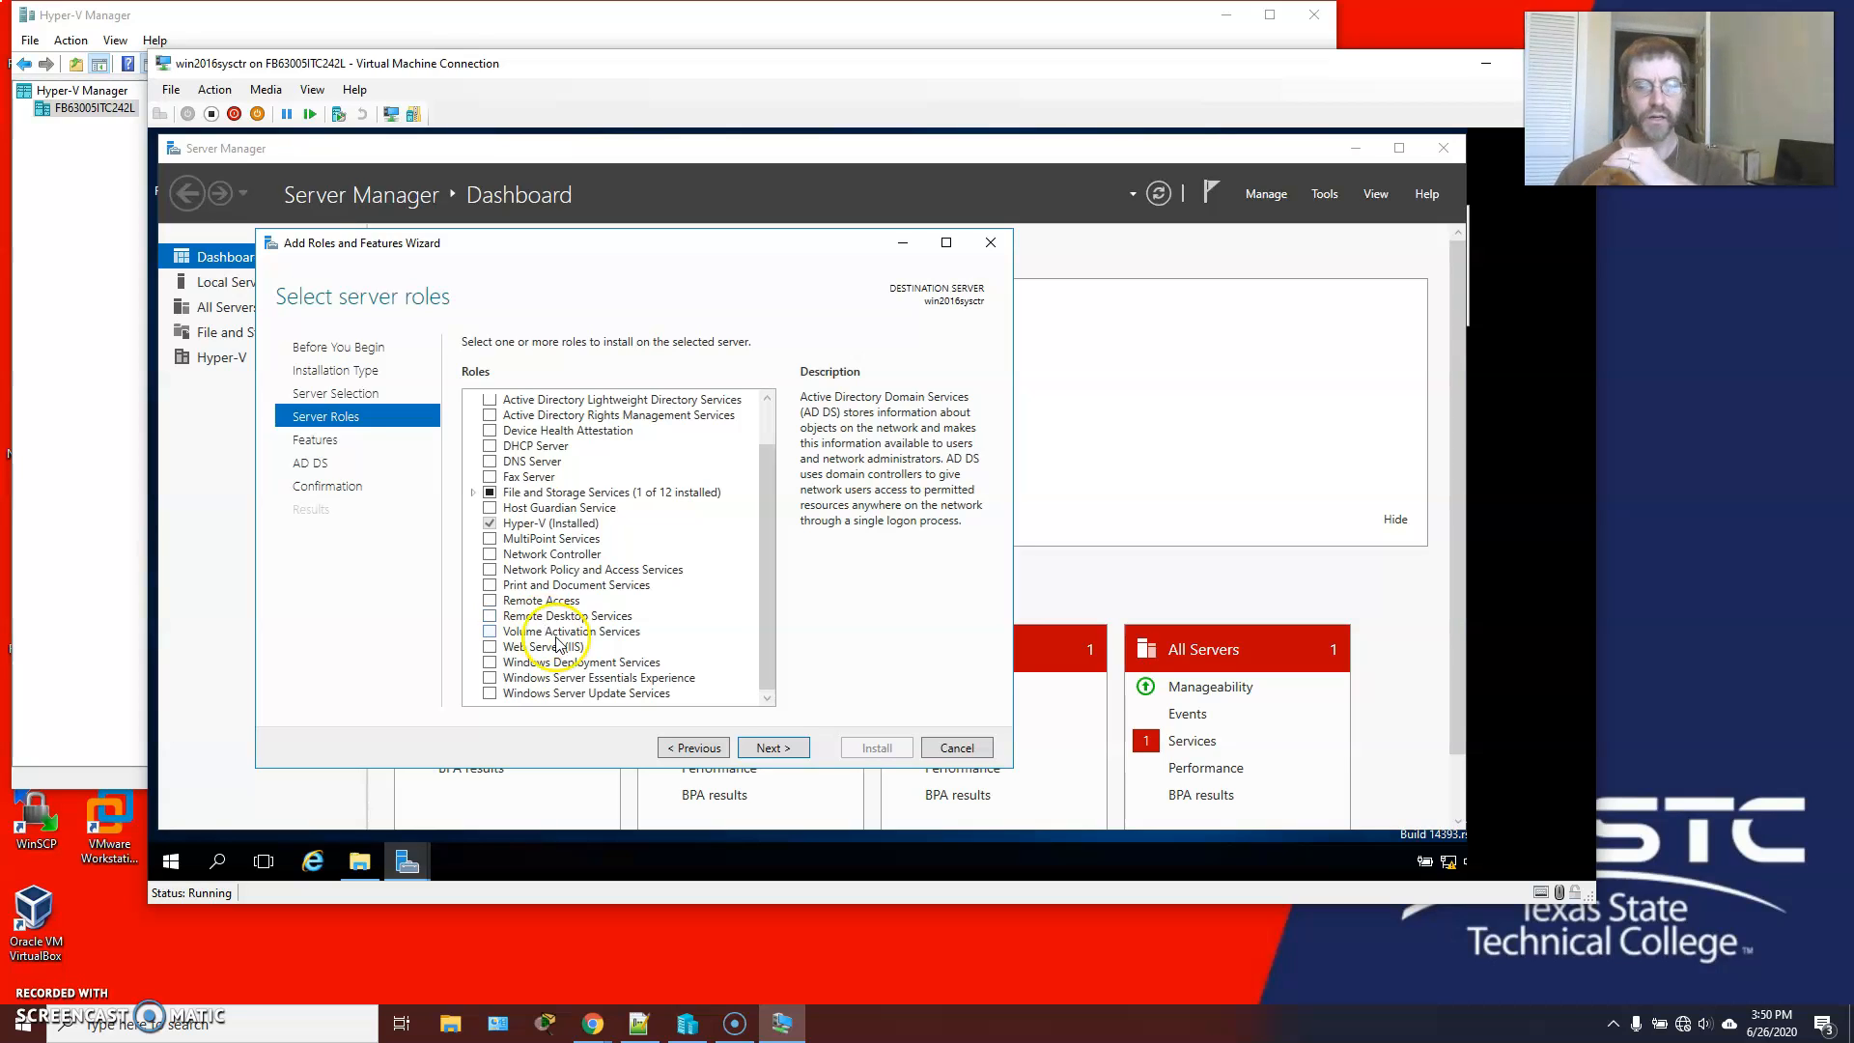
click(804, 754)
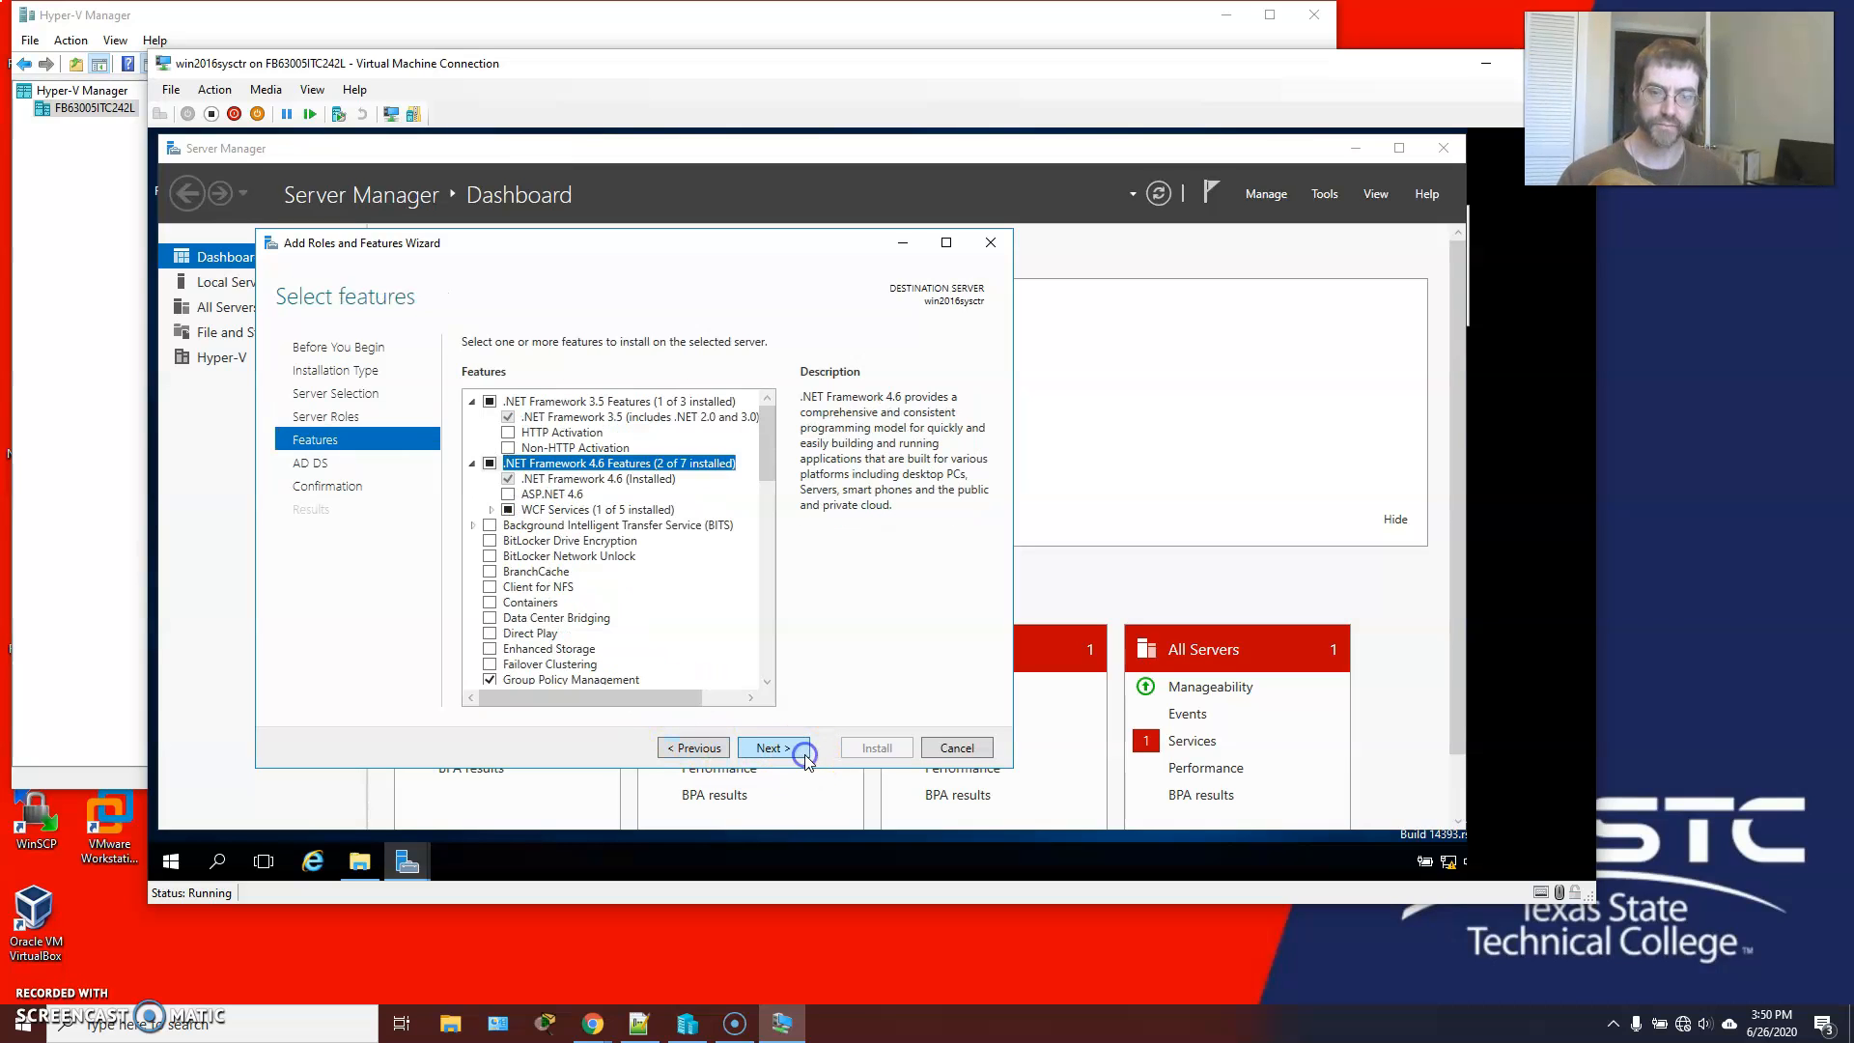
click(779, 749)
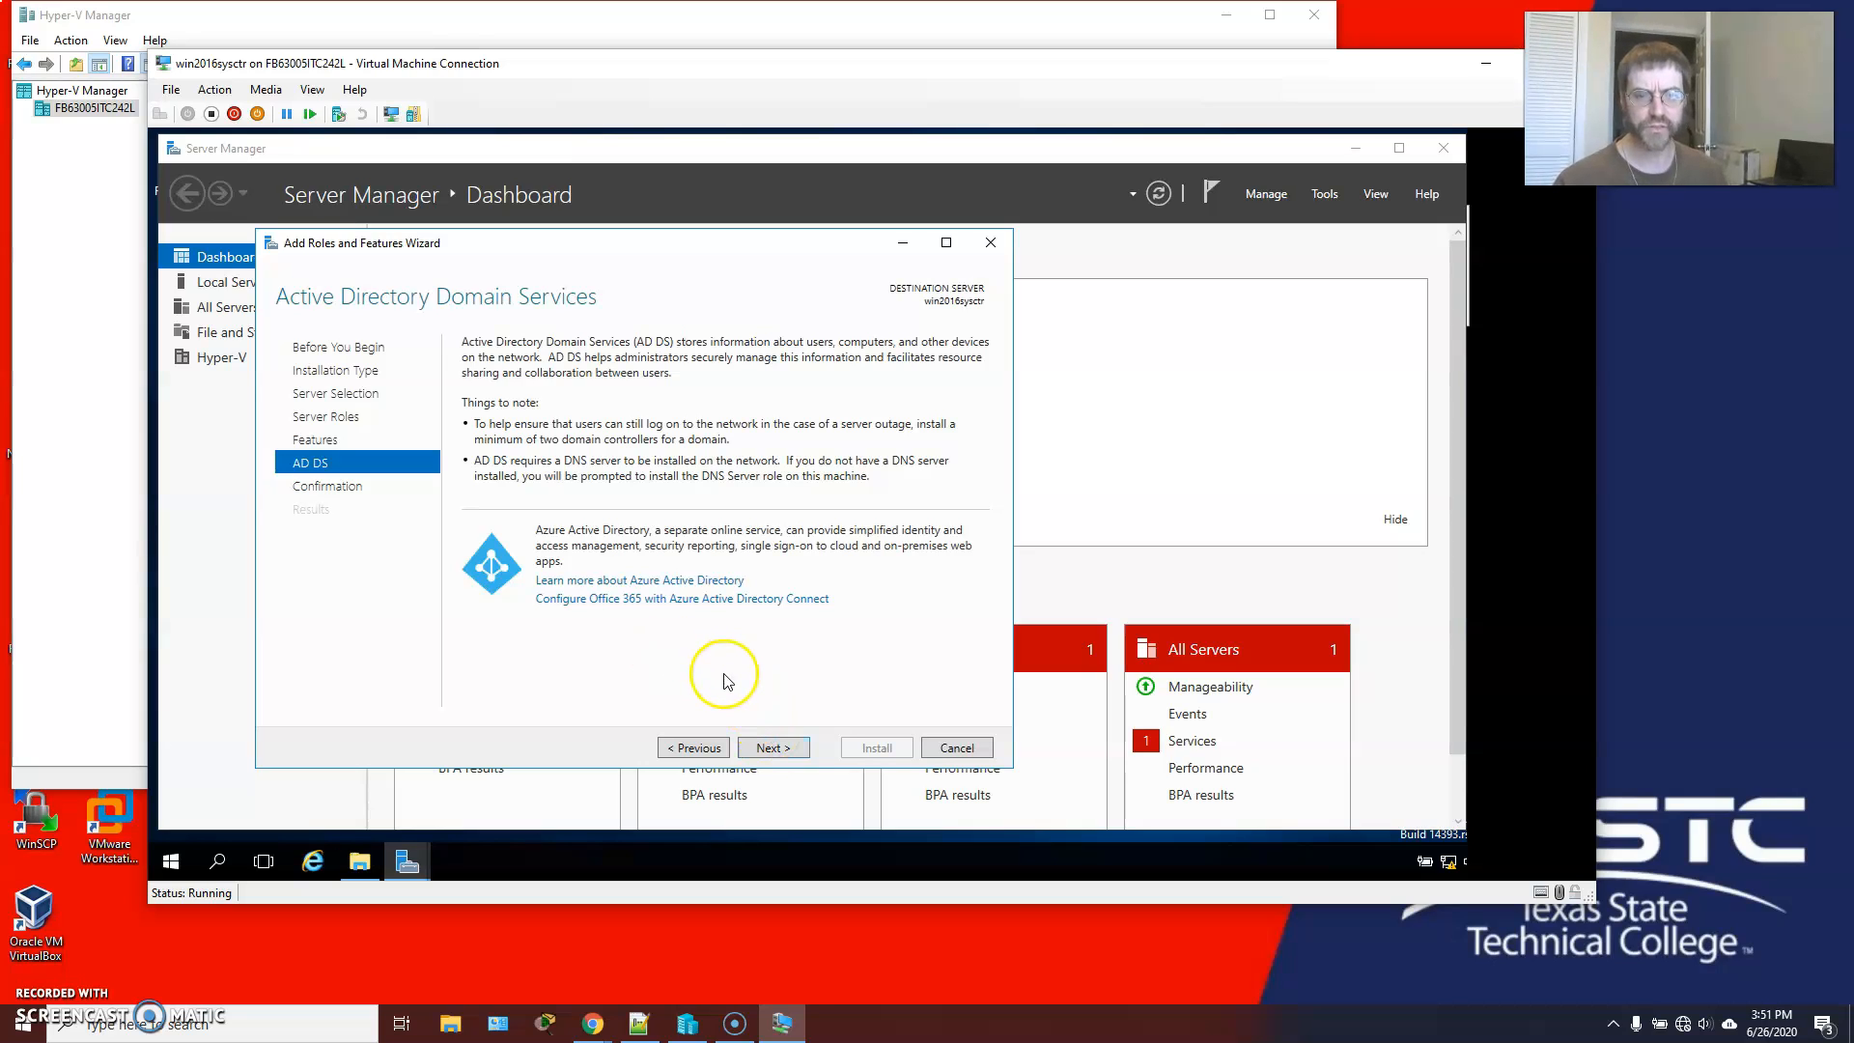
click(760, 749)
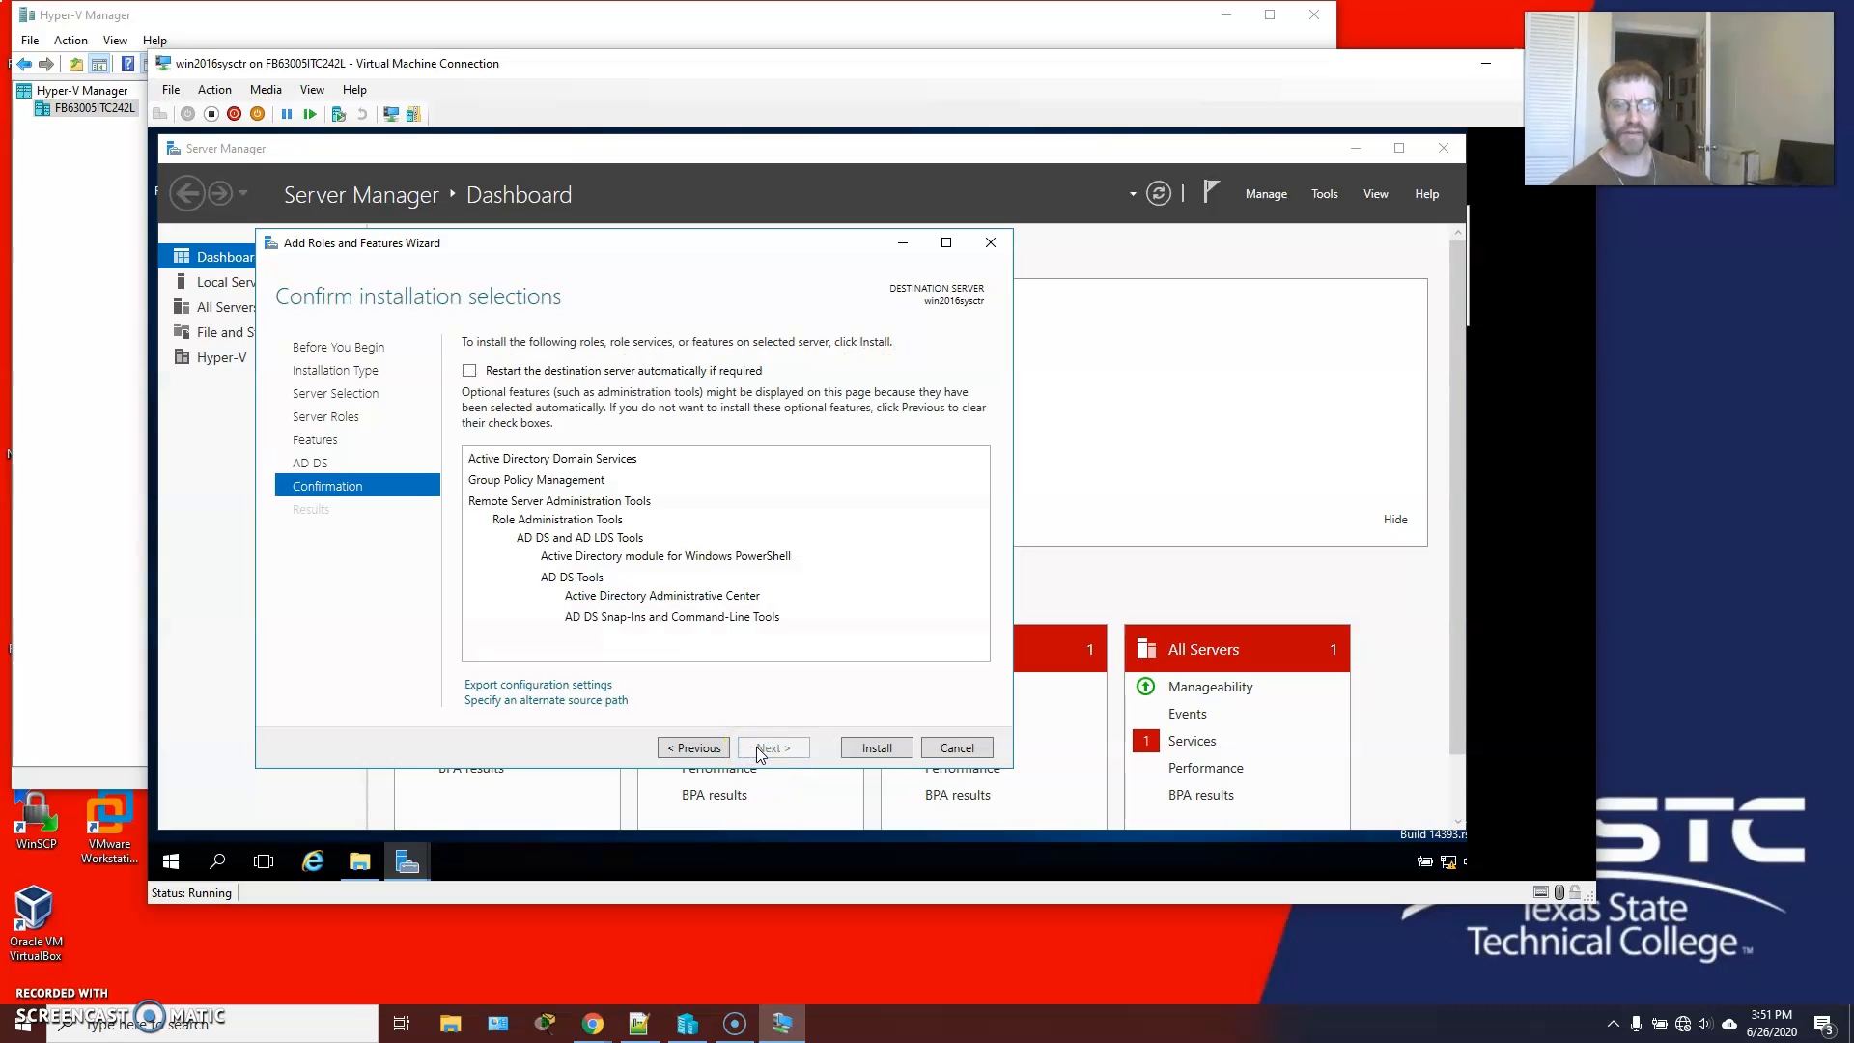
Step: Allow the destination server to restart automatically if required, and start installing Active Directory Domain Services
click(469, 371)
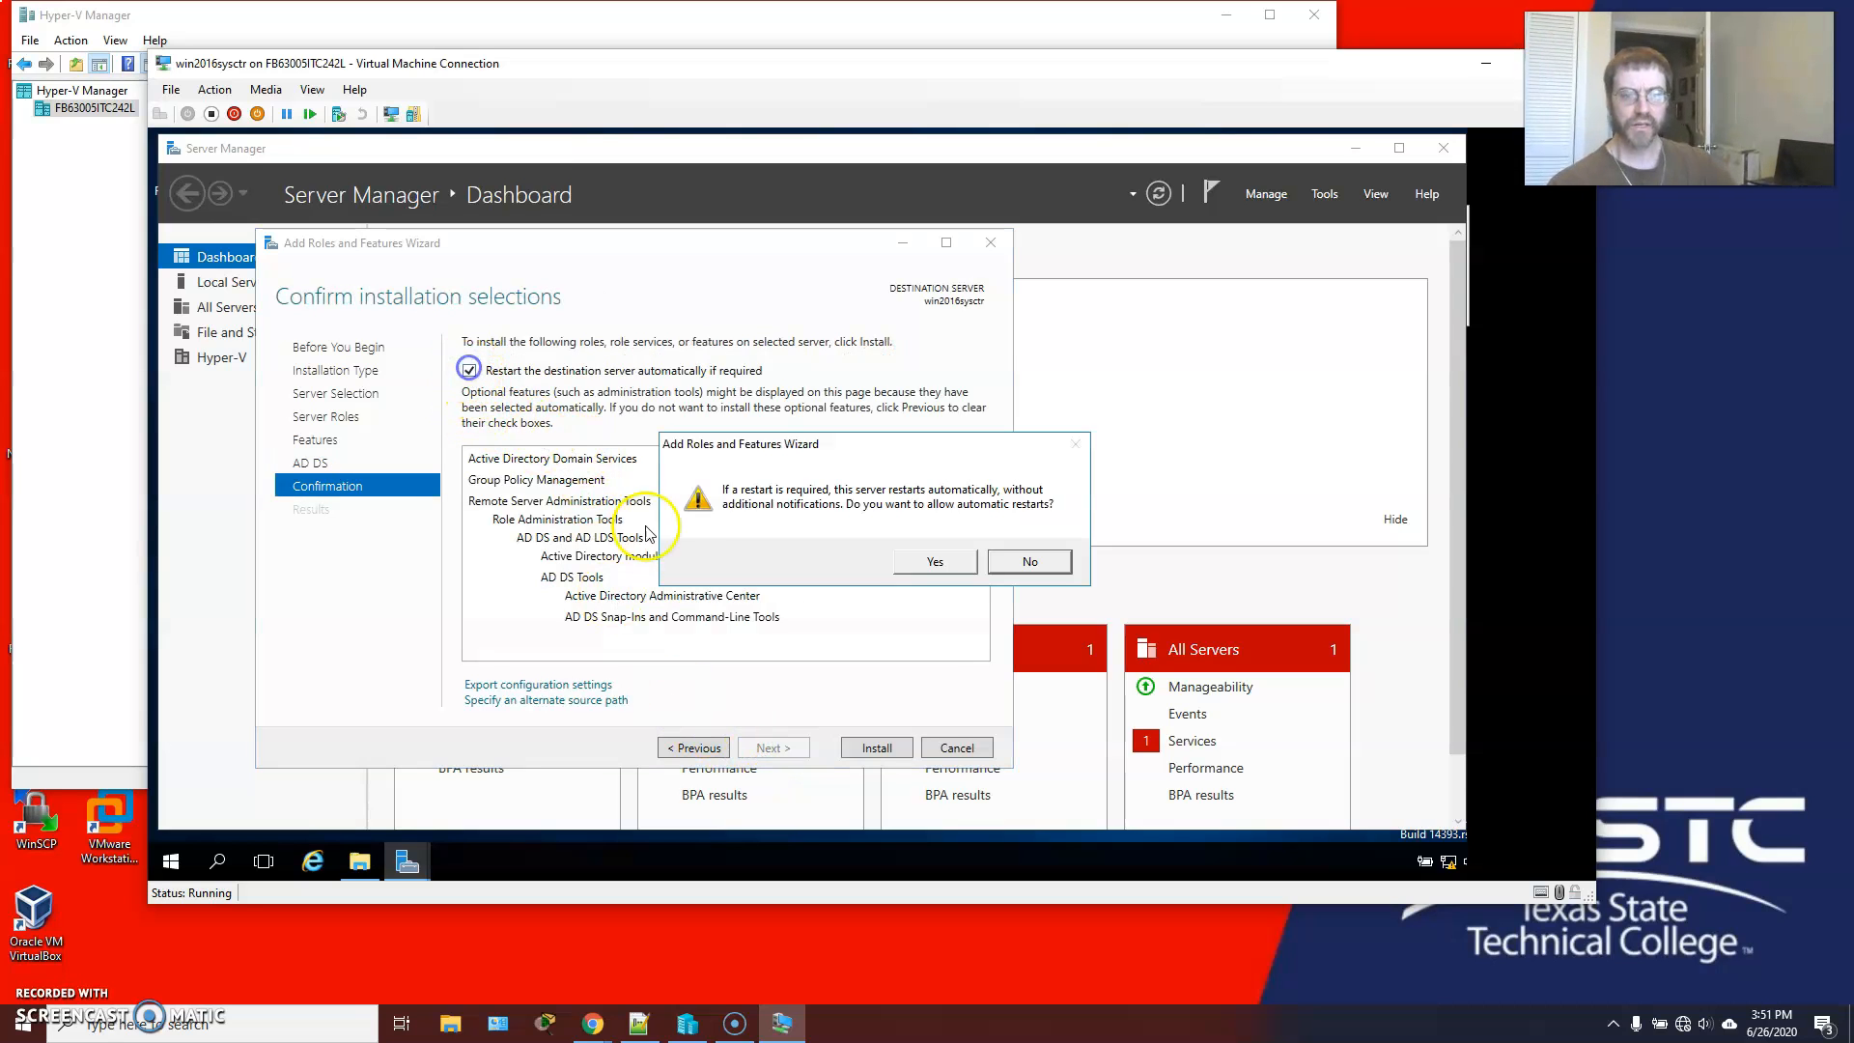
click(932, 561)
click(871, 751)
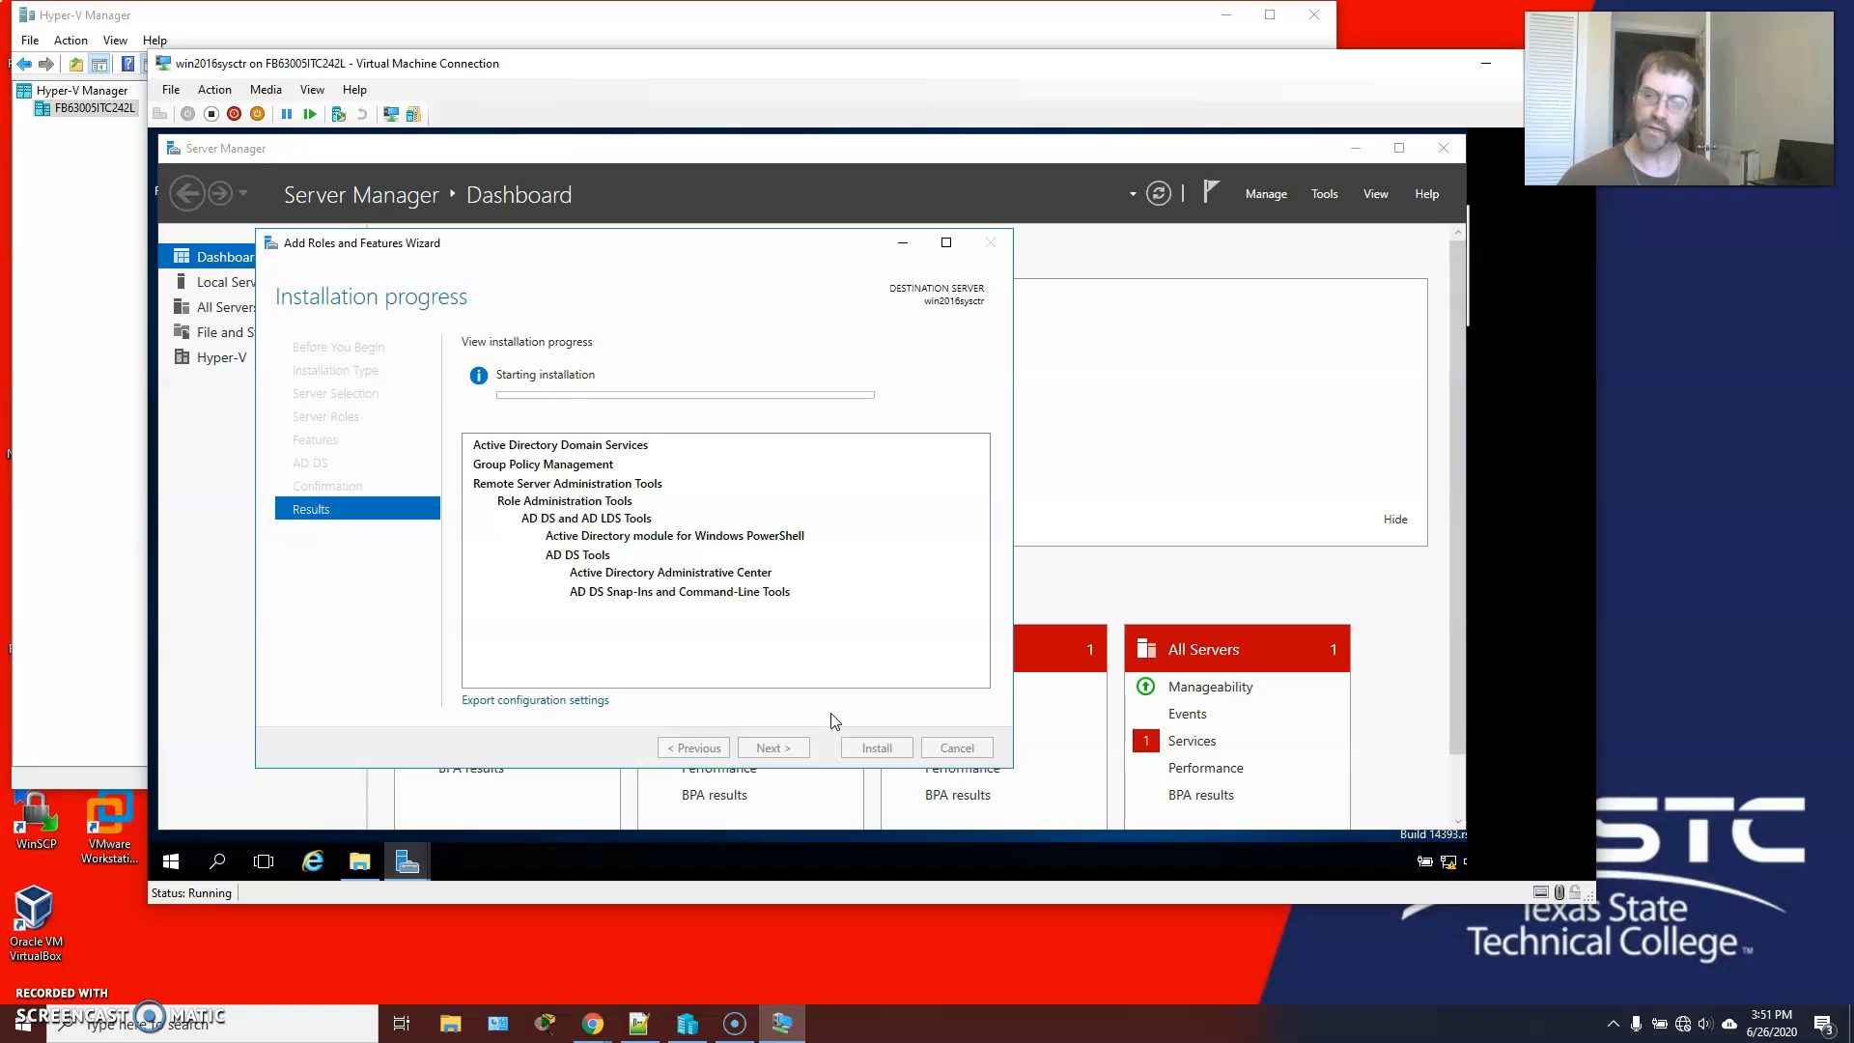
click(791, 667)
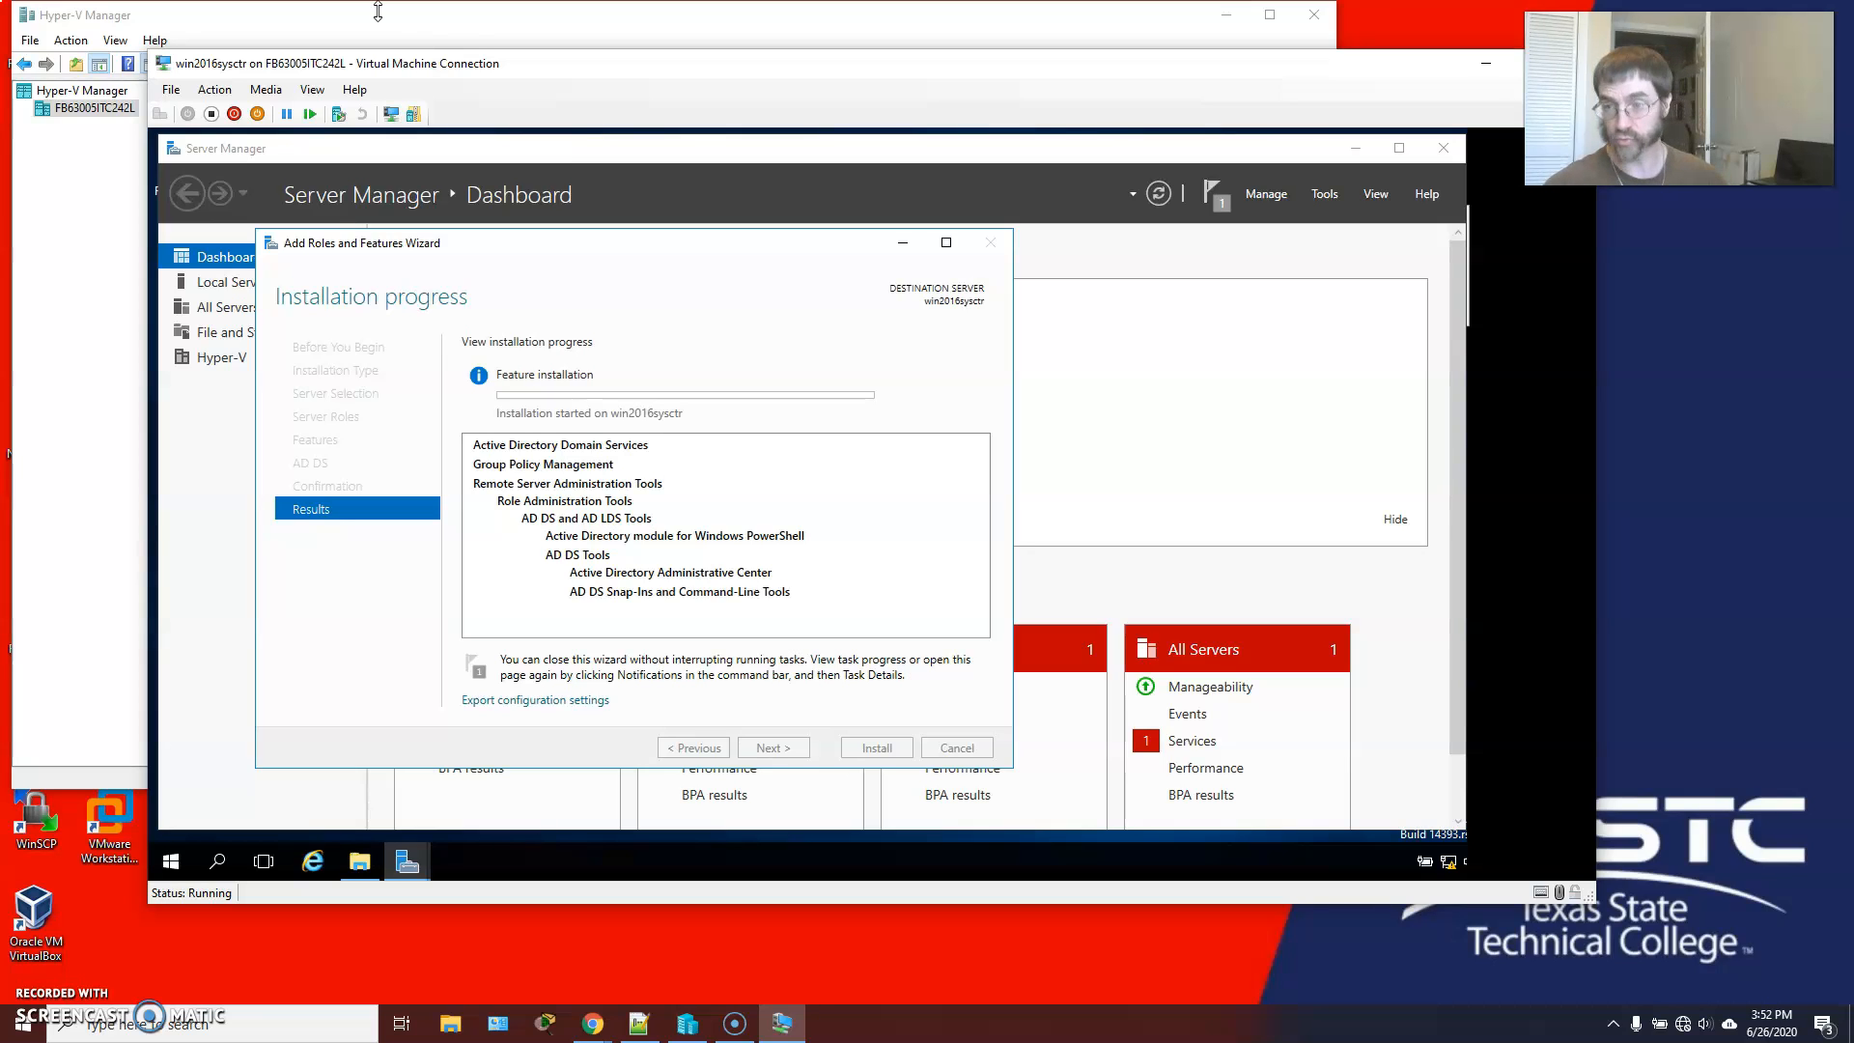
Step: Open the Hyper-V settings of the win2016sysctr virtual machine and display its SCSI controller options
click(372, 19)
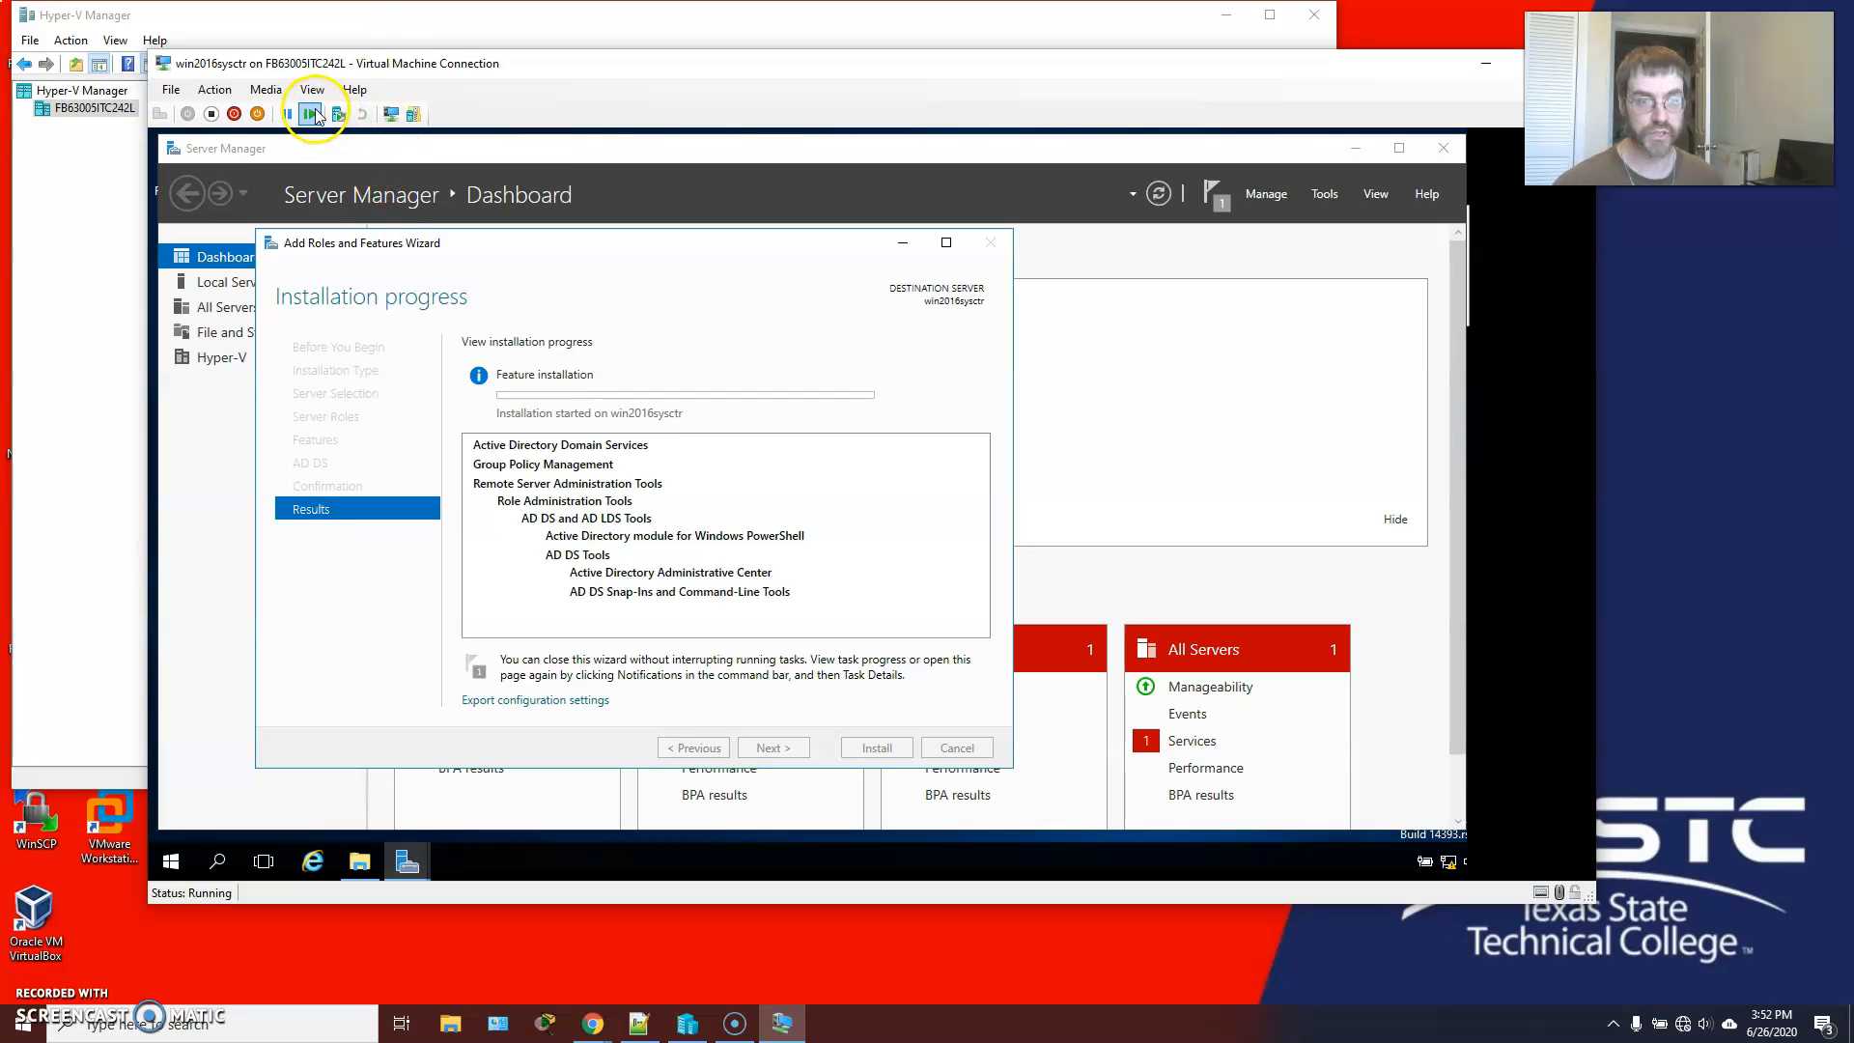
click(213, 91)
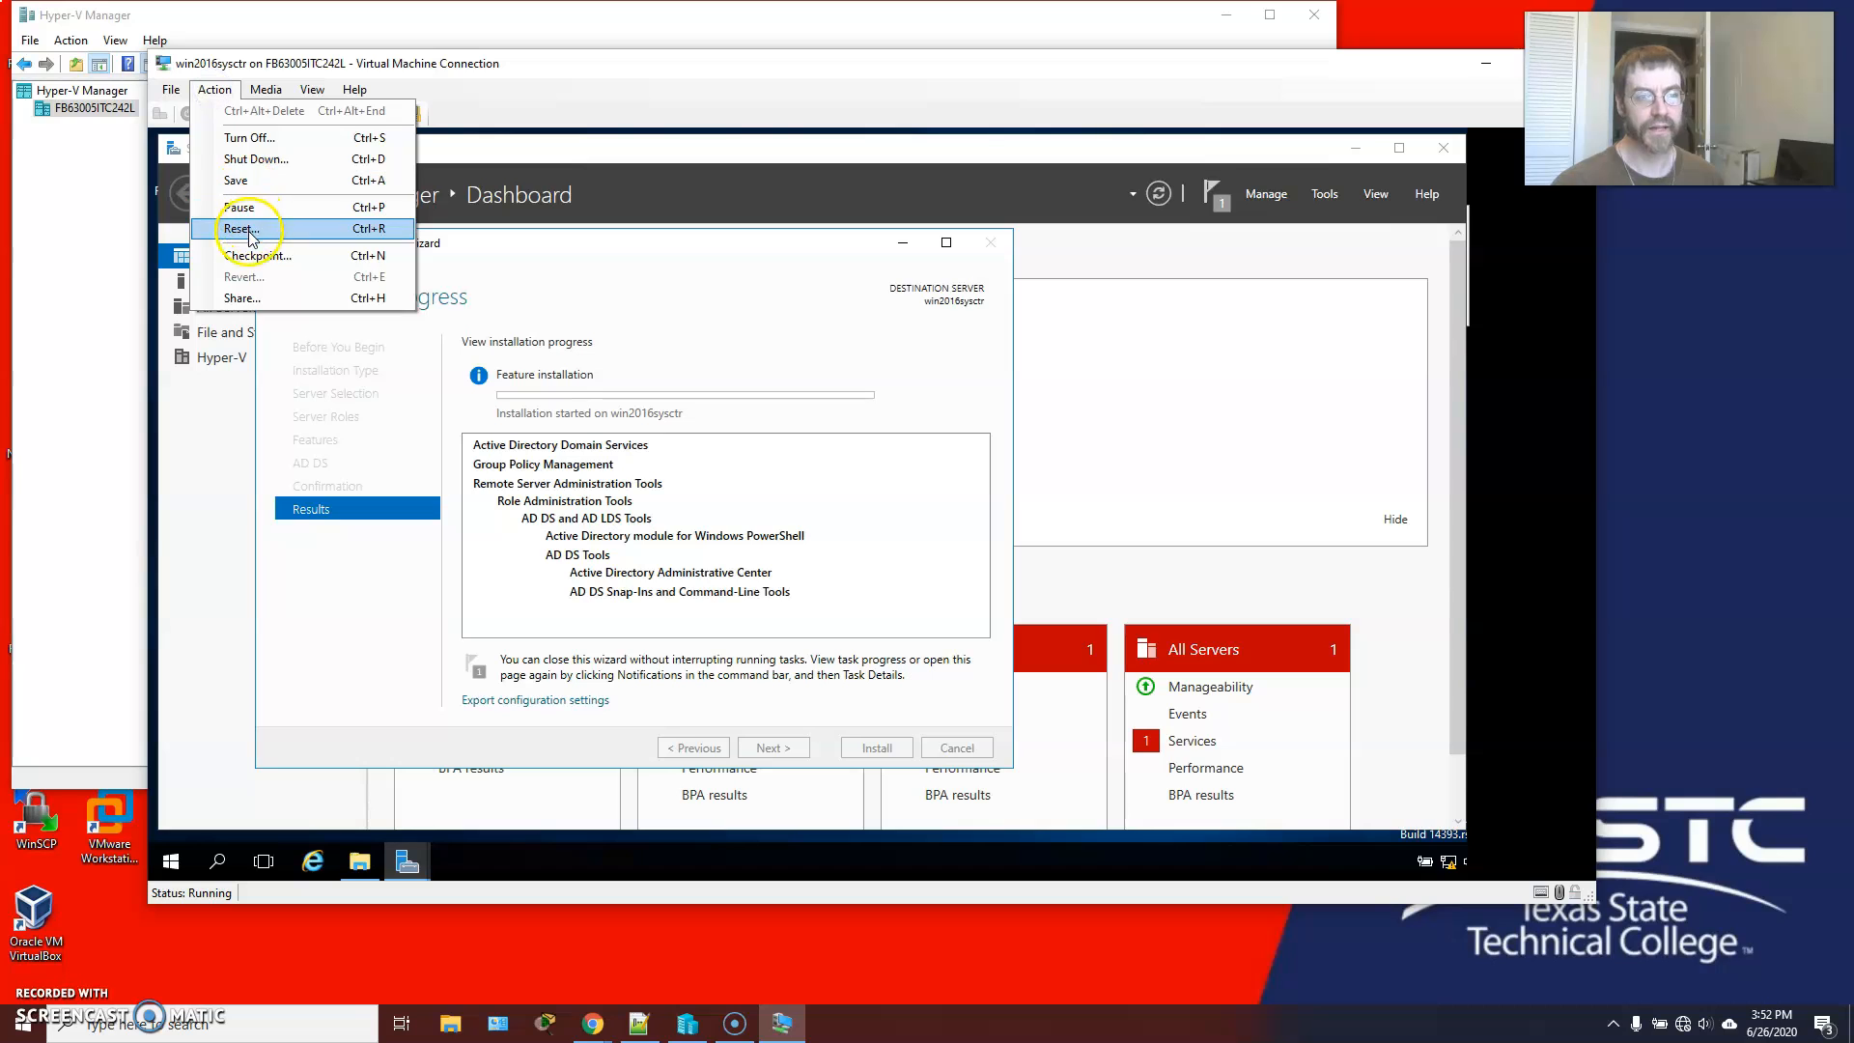
click(213, 110)
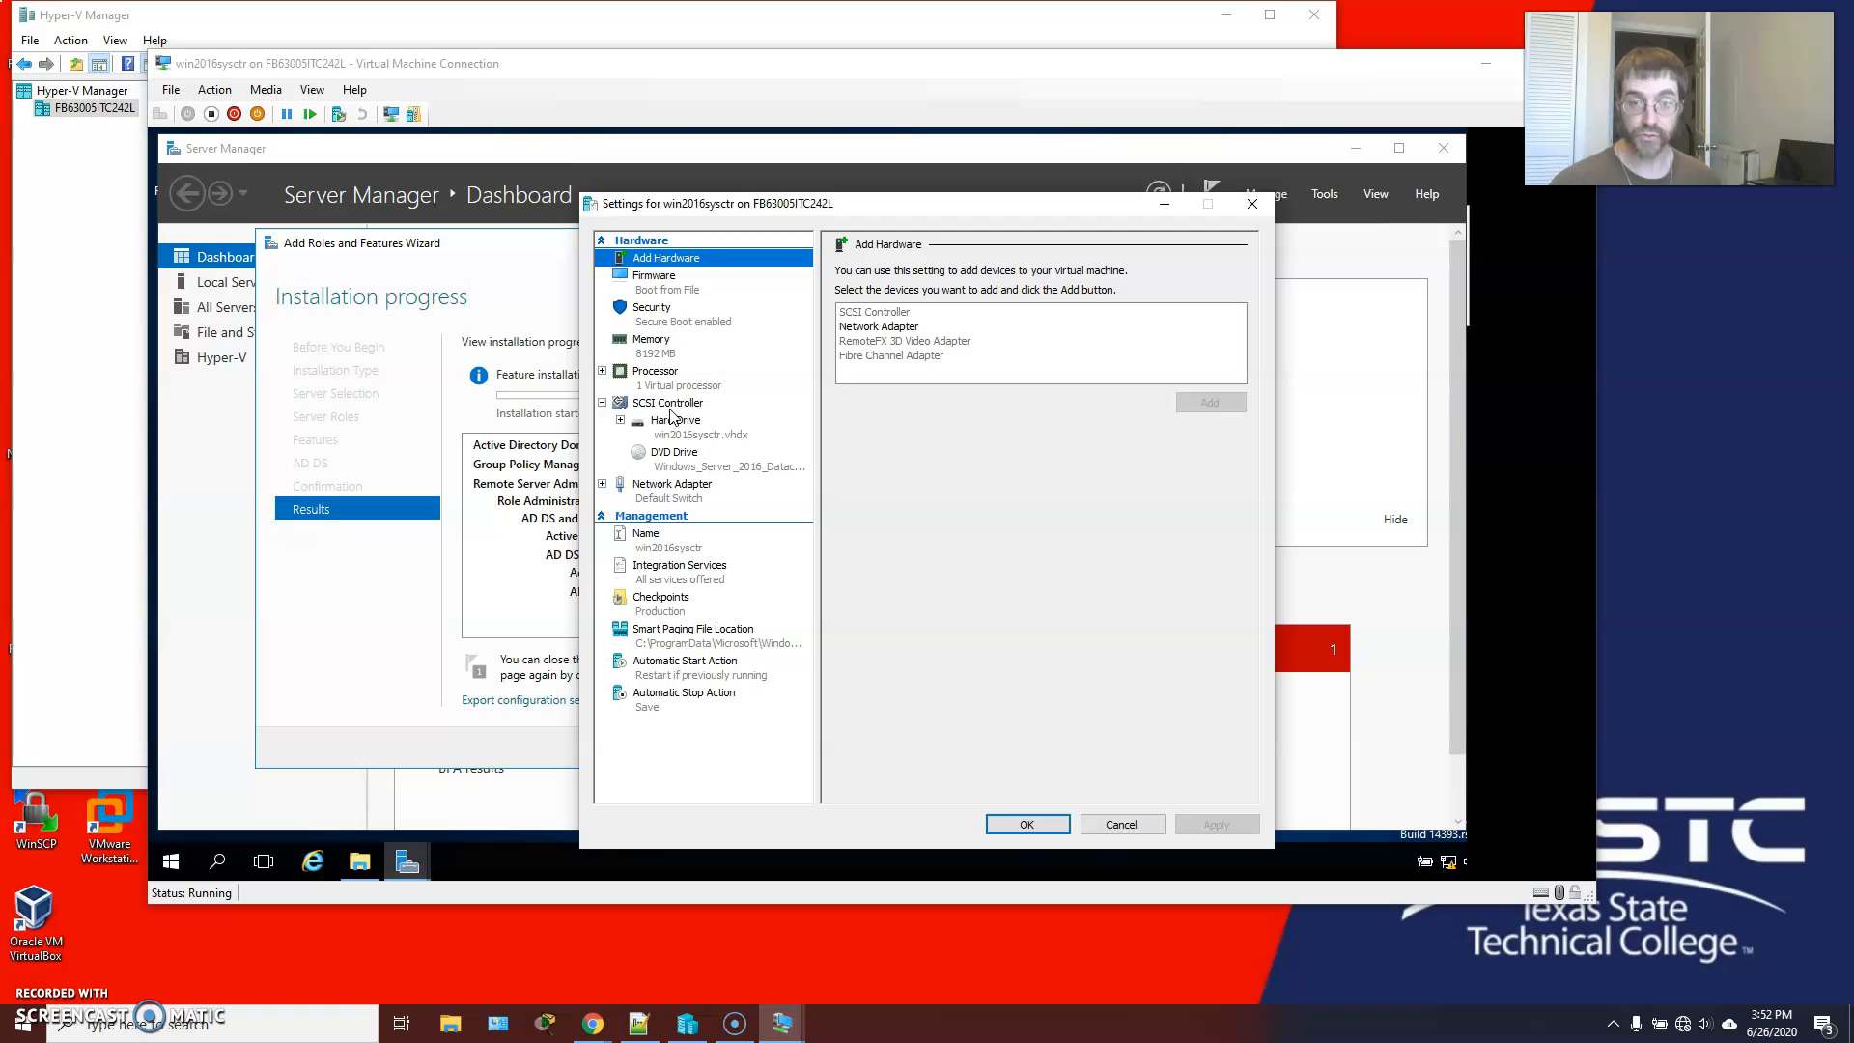
click(671, 403)
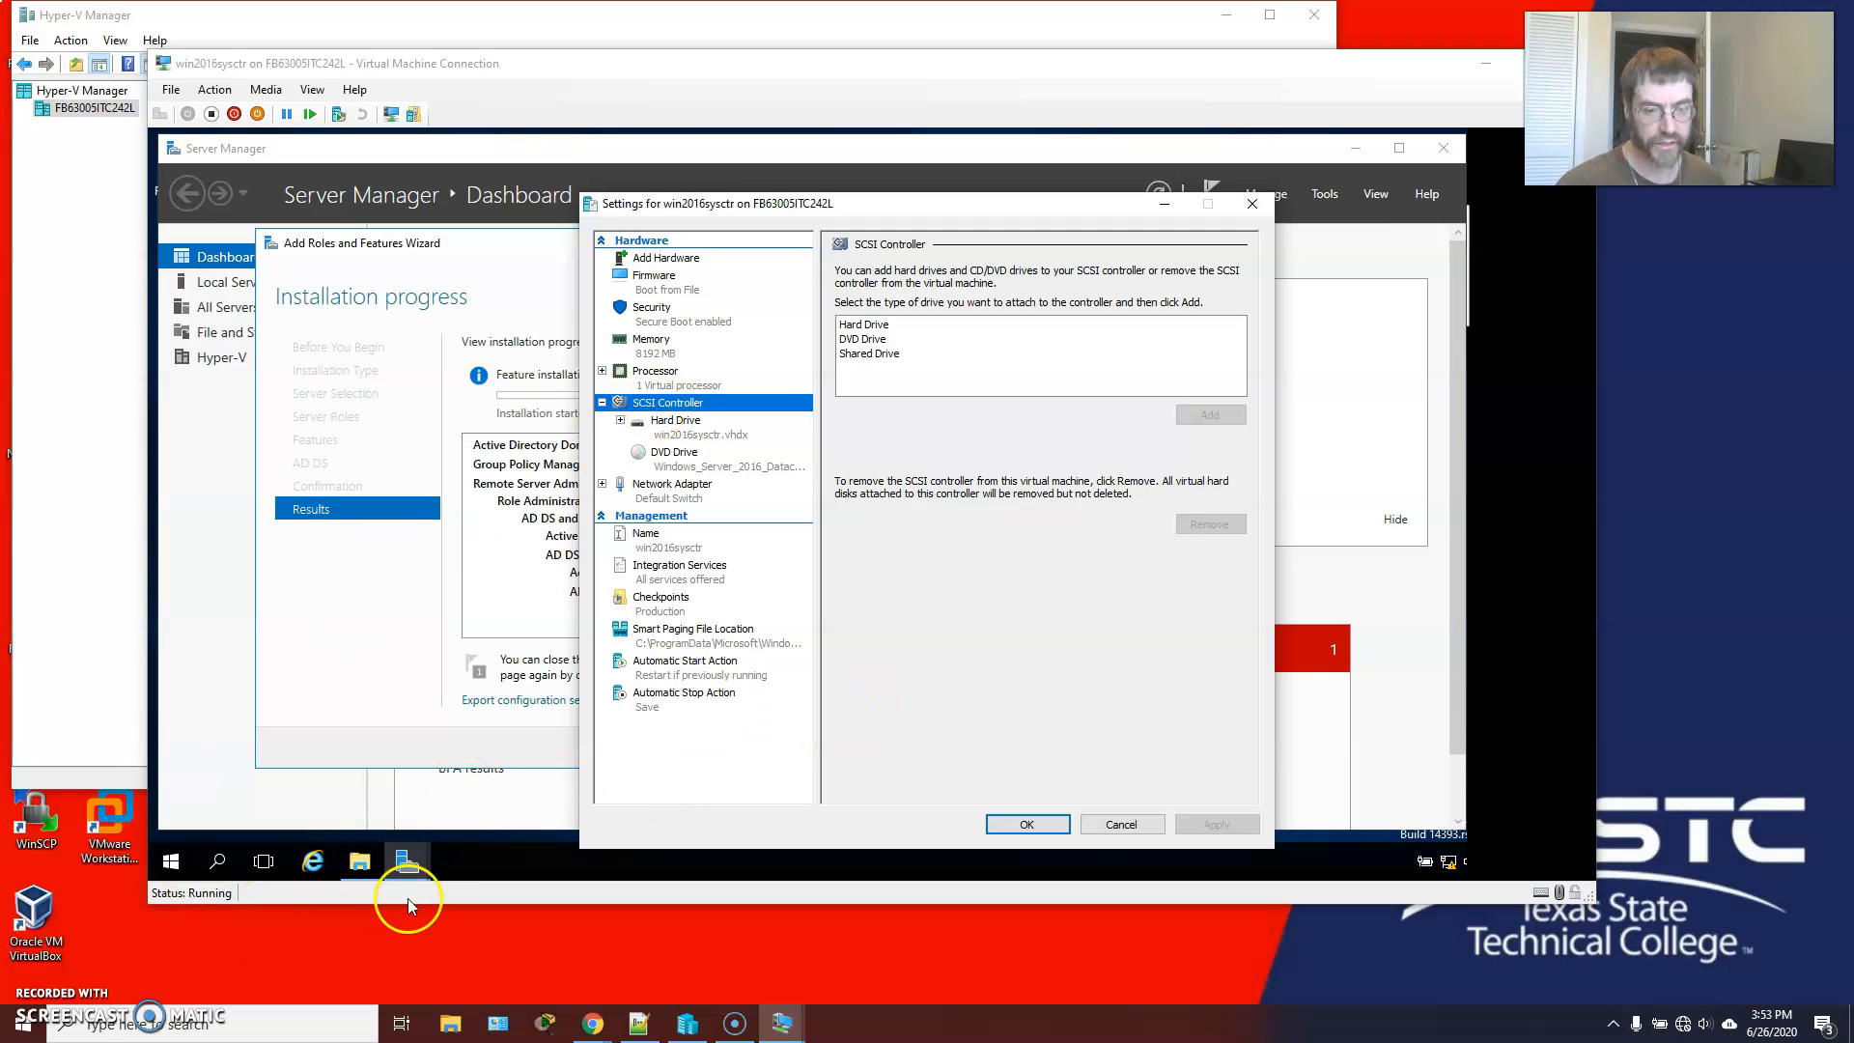
Step: Check the disk files in the host's Virtual hard disks folder and return to the virtual machine settings
click(452, 1024)
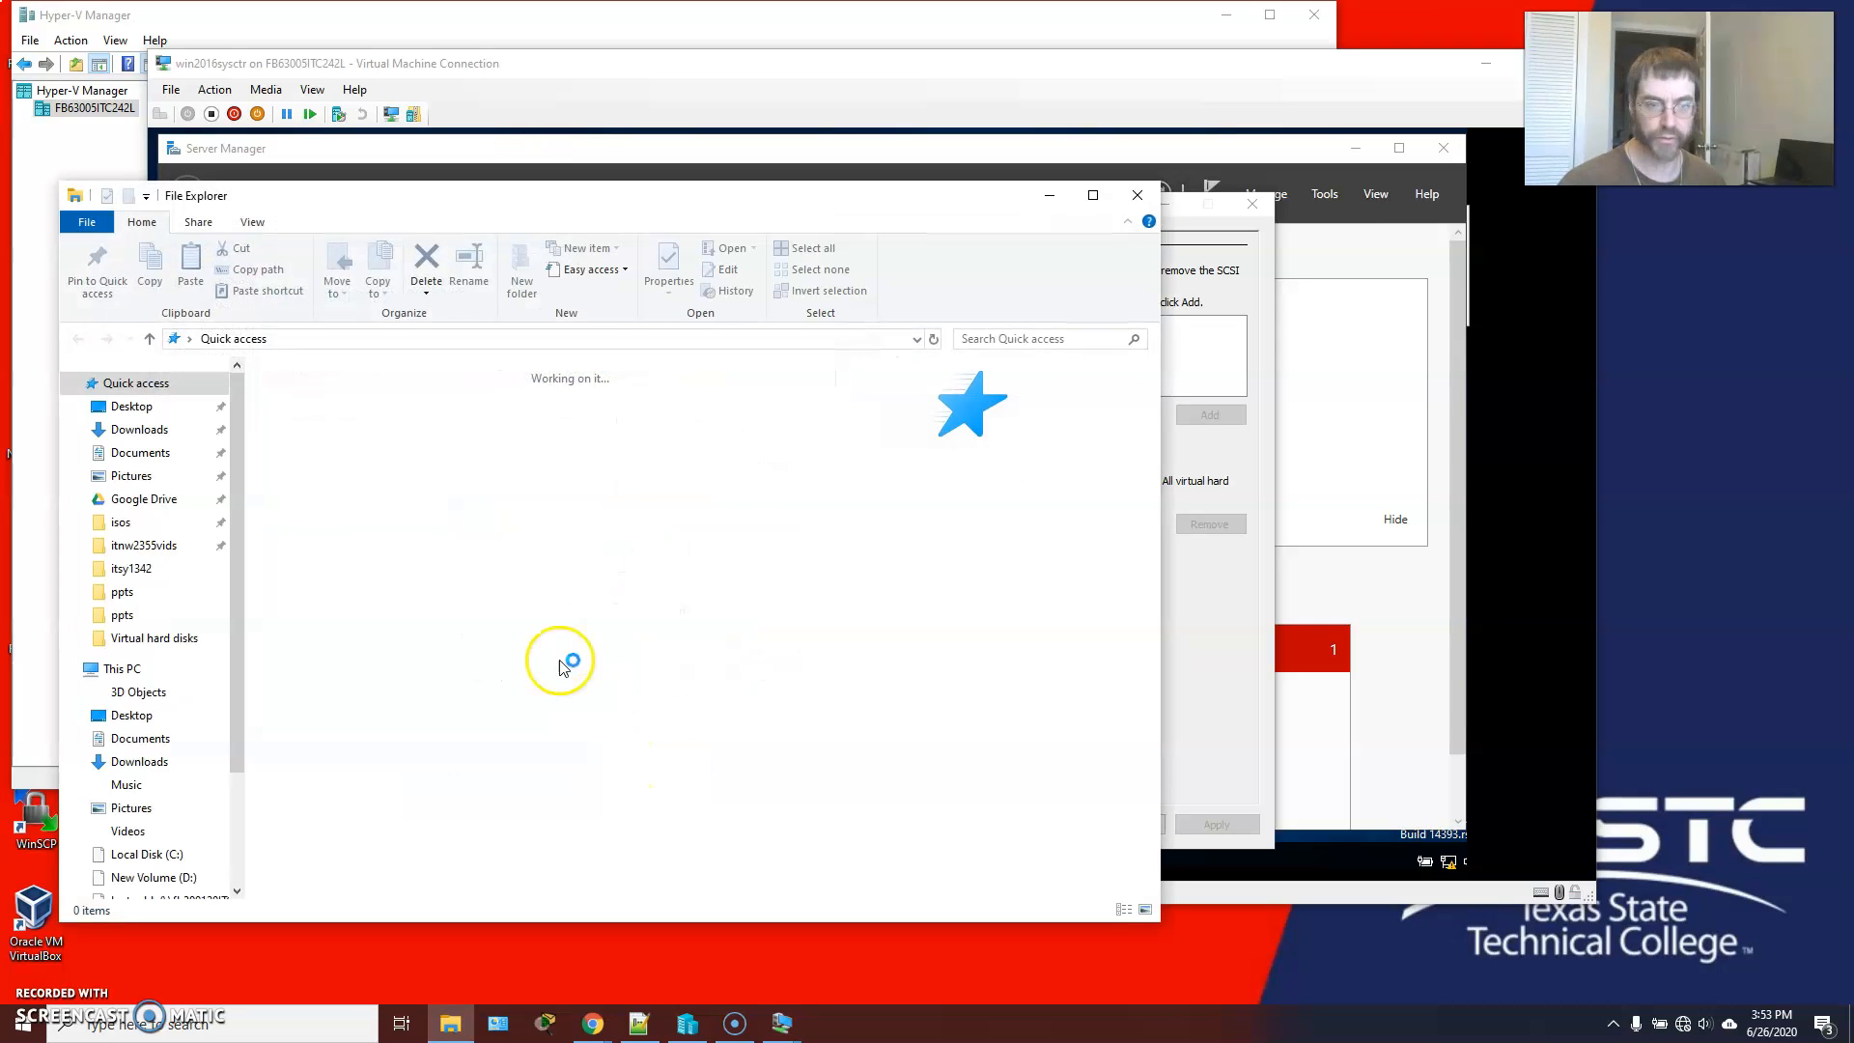
click(150, 638)
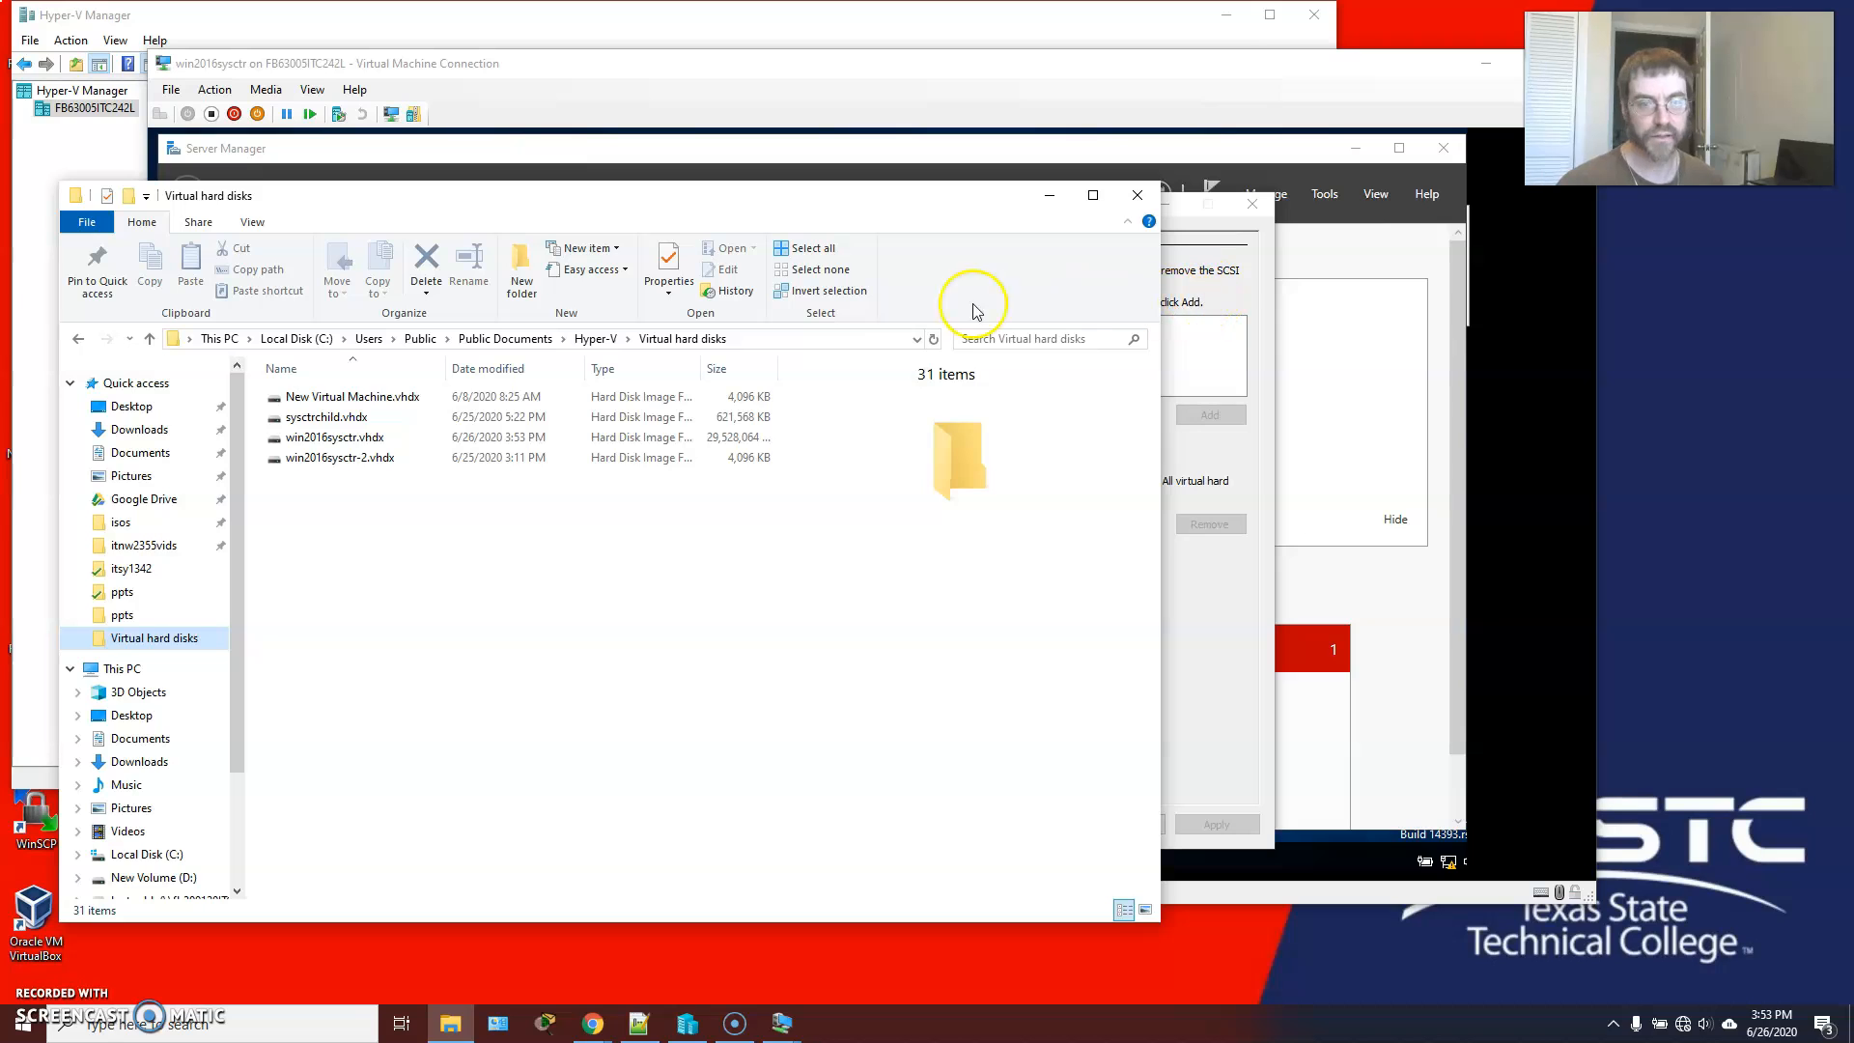
click(1207, 256)
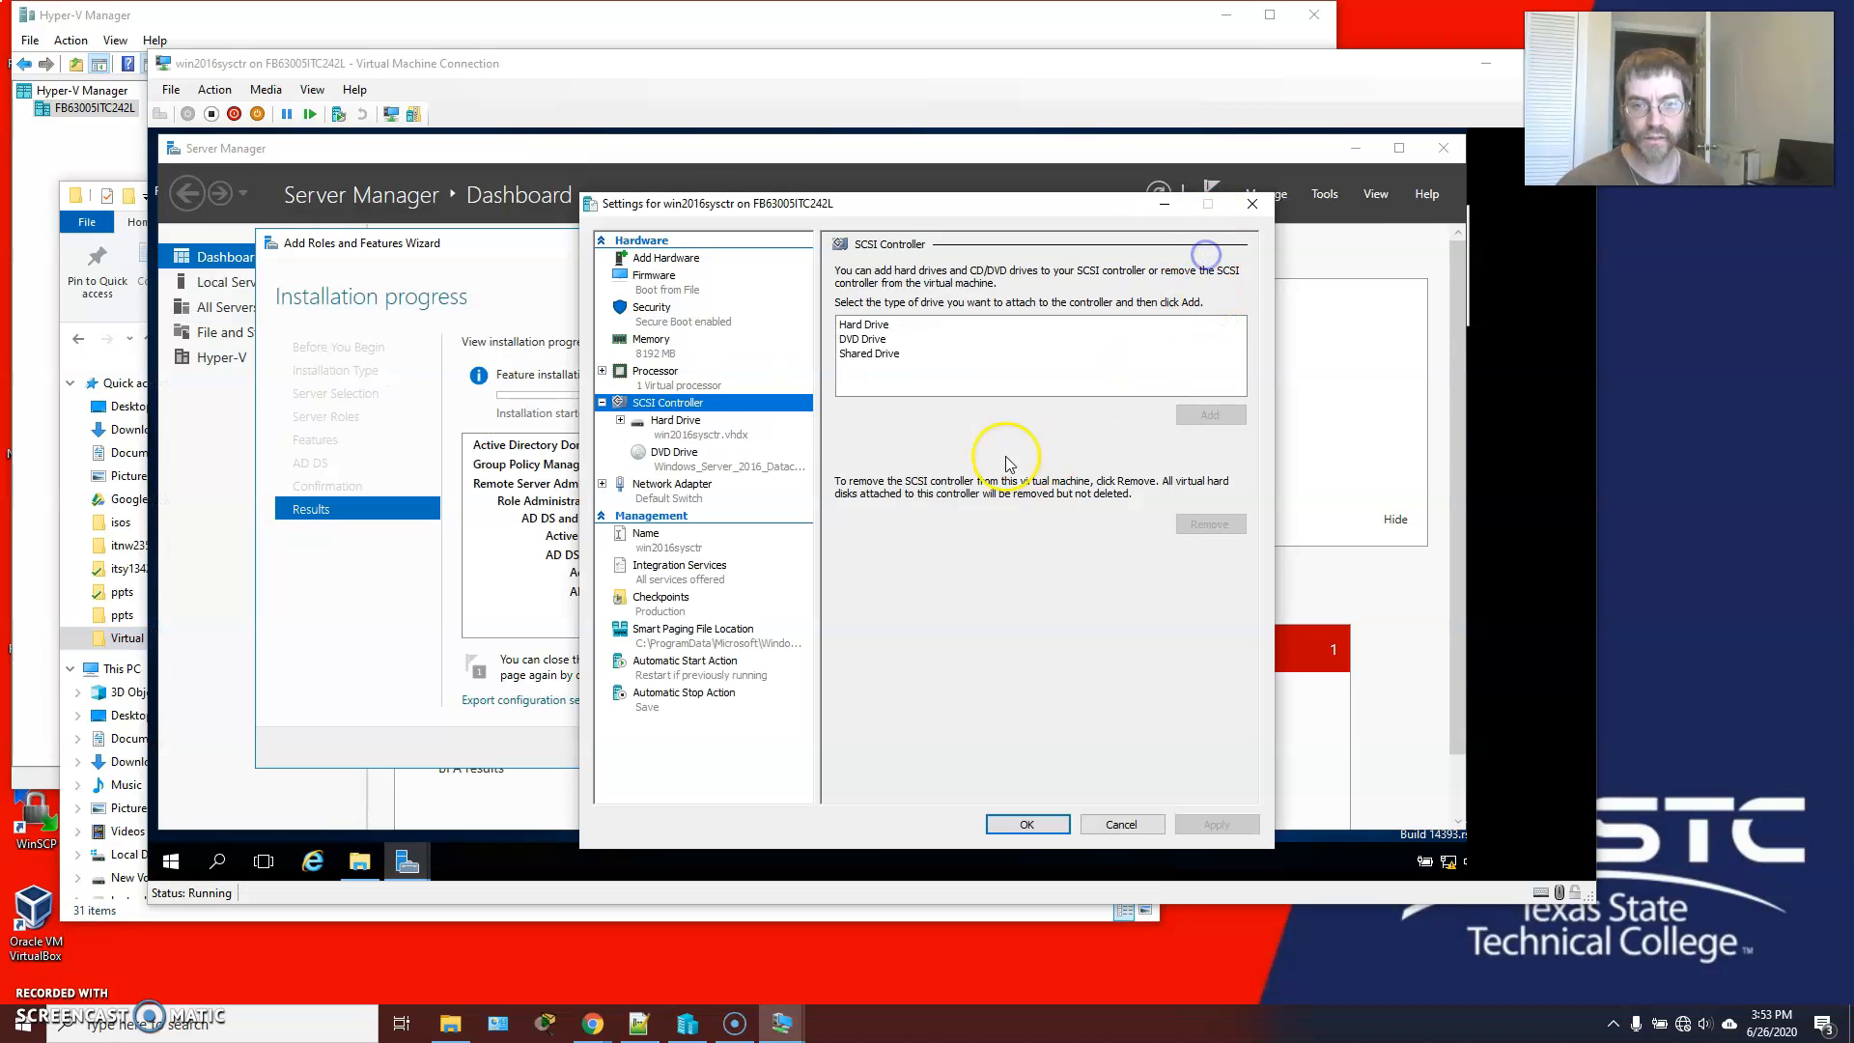
Step: Add a second hard drive to the SCSI controller of win2016sysctr
click(680, 423)
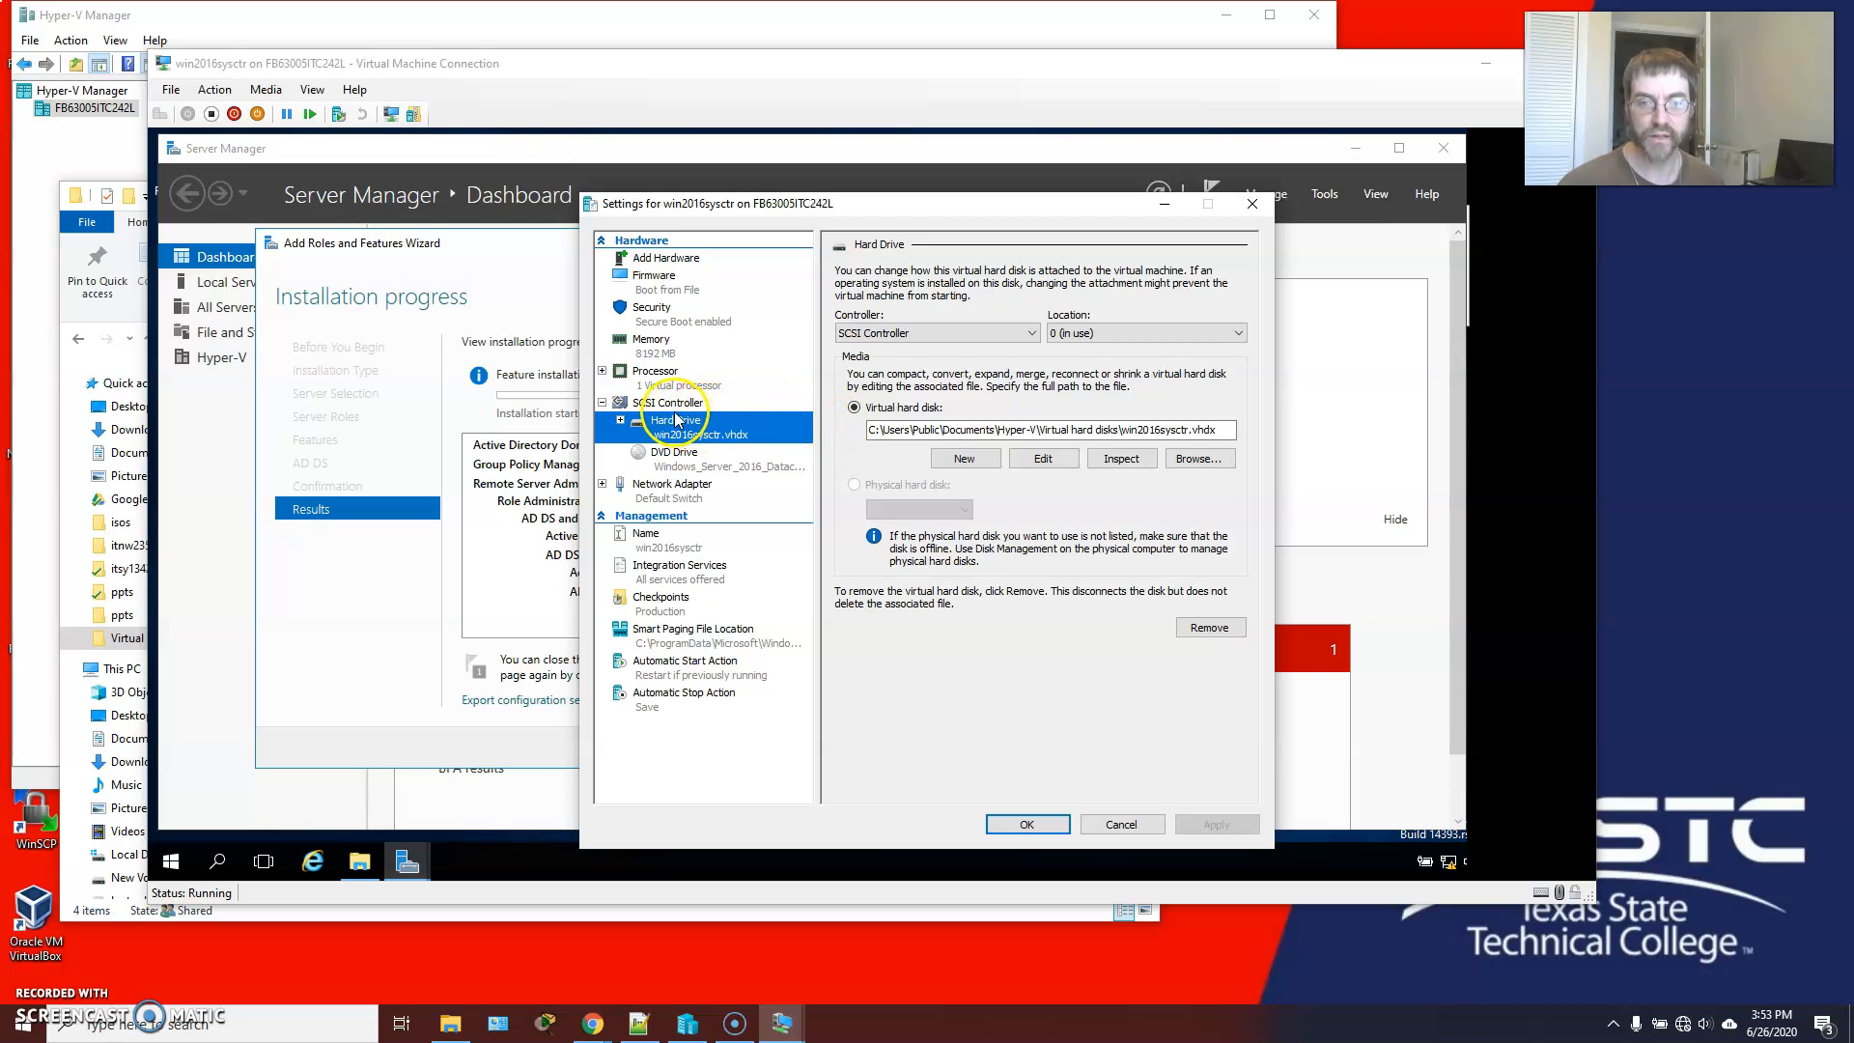
click(666, 403)
click(667, 424)
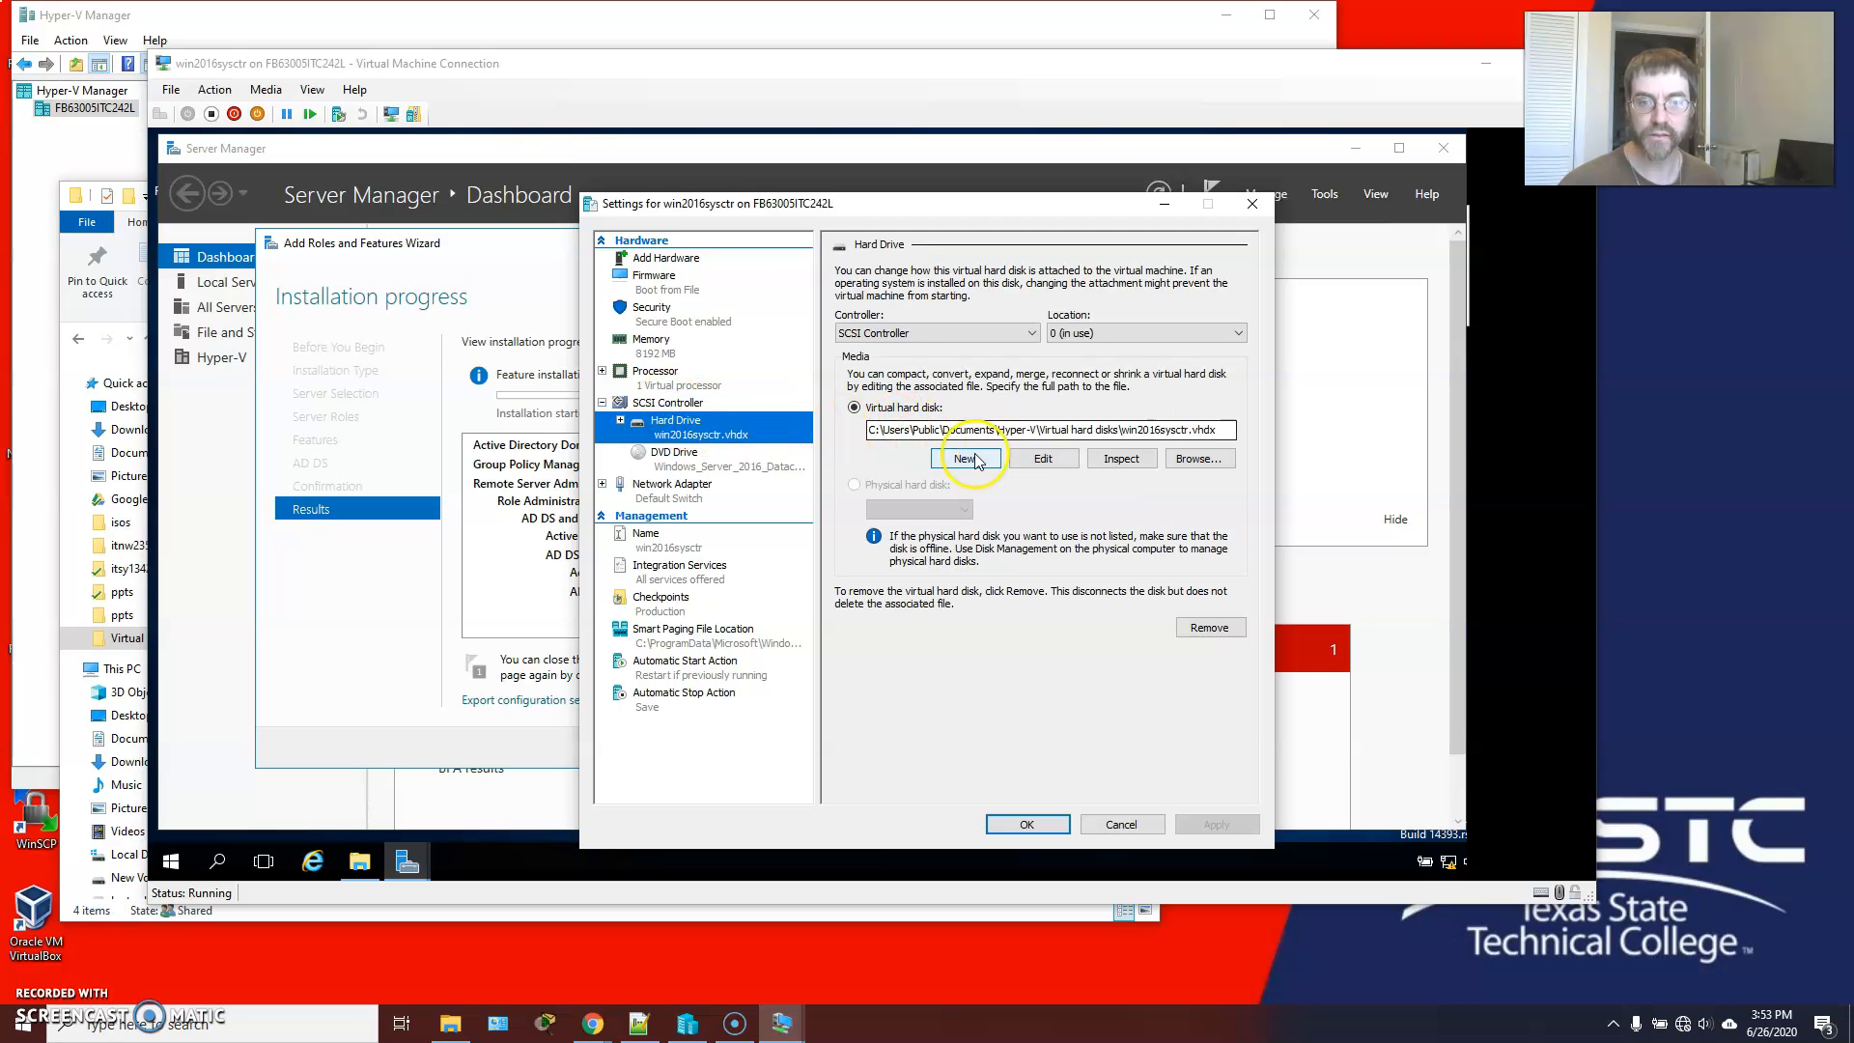
click(671, 402)
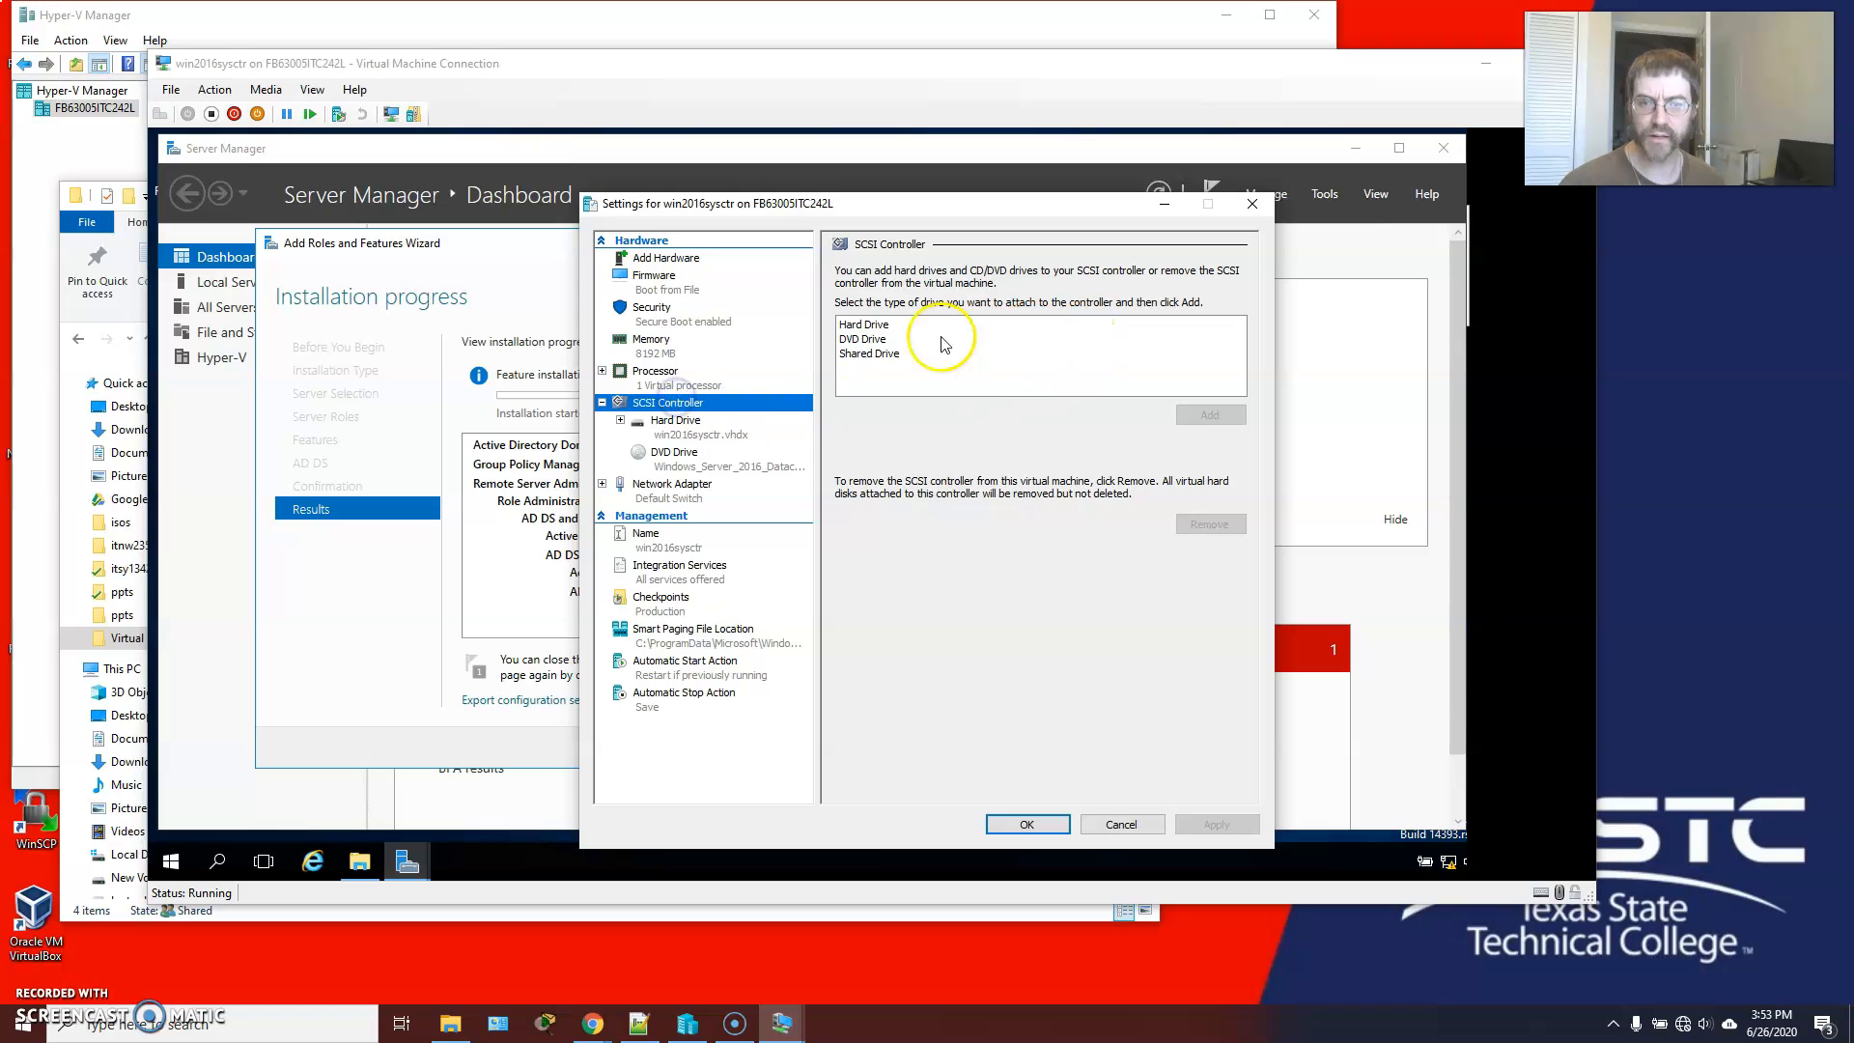
click(864, 328)
click(1209, 417)
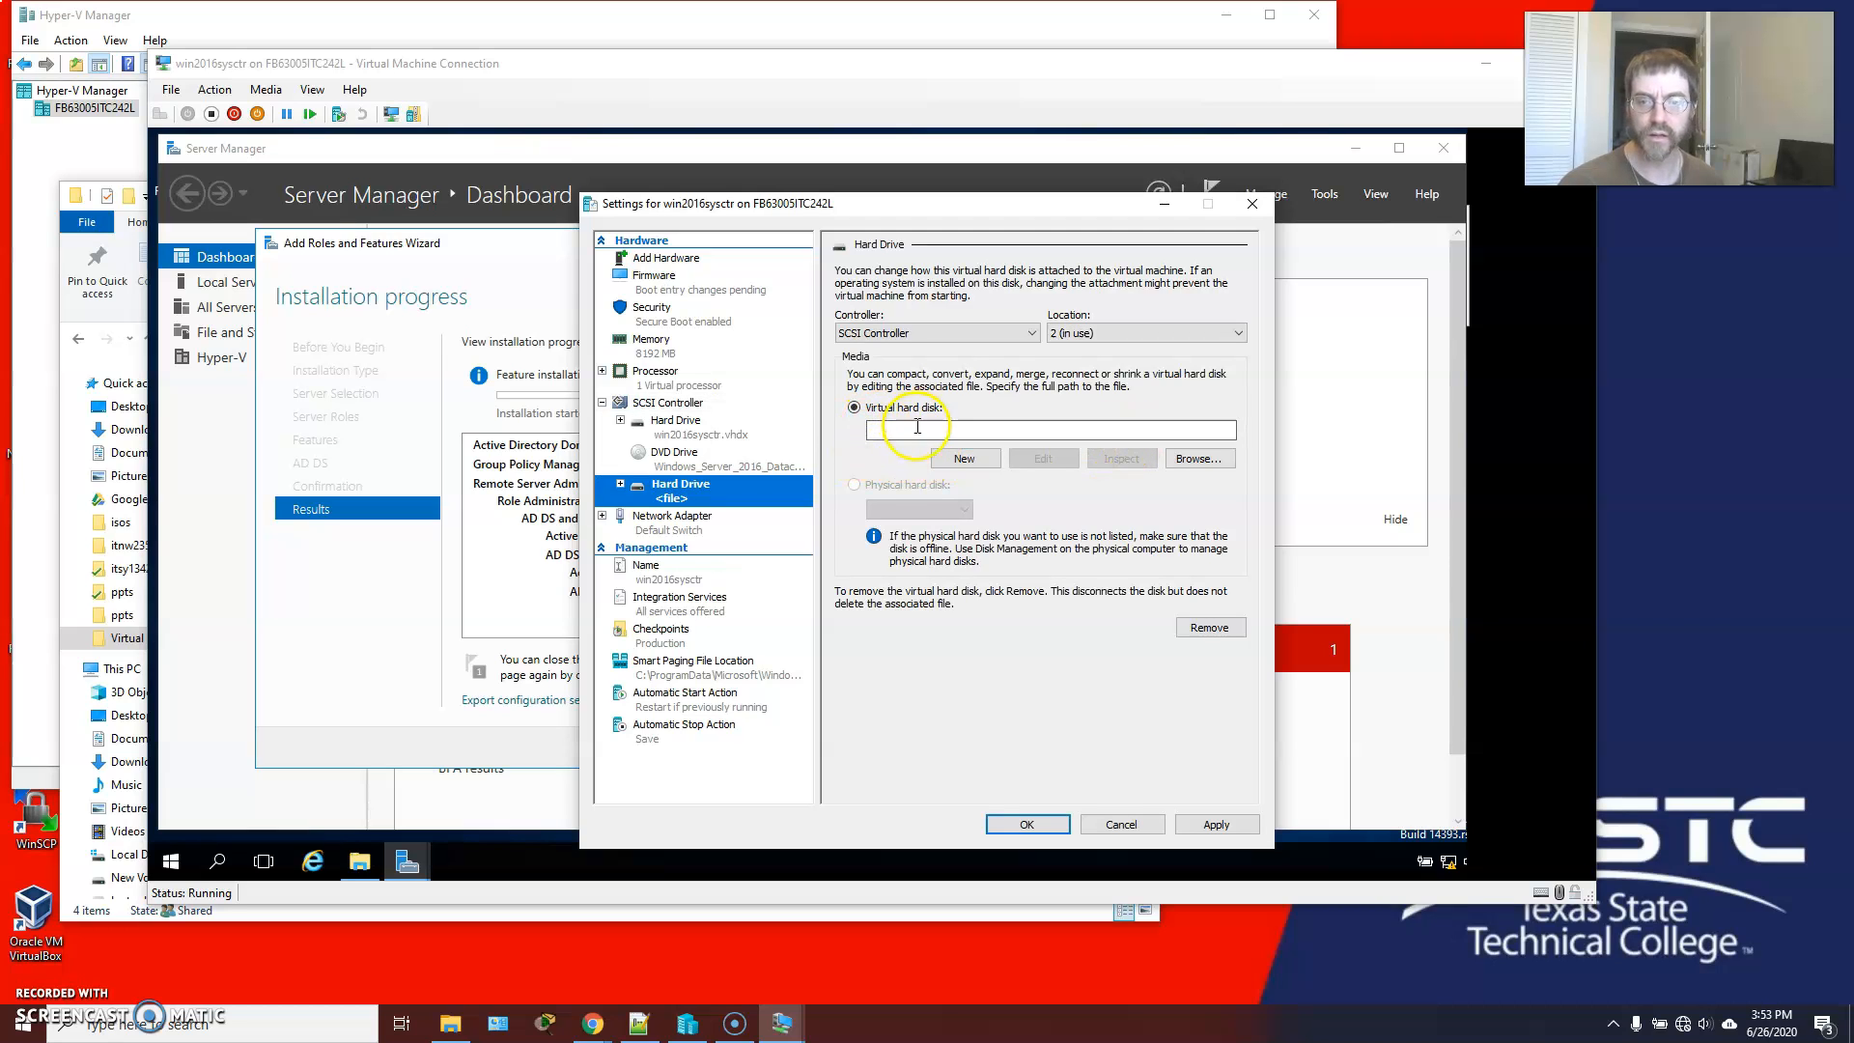
Step: Attach win2016sysctr-2.vhdx to the new hard drive, apply the change, and close the virtual machine settings
click(1199, 460)
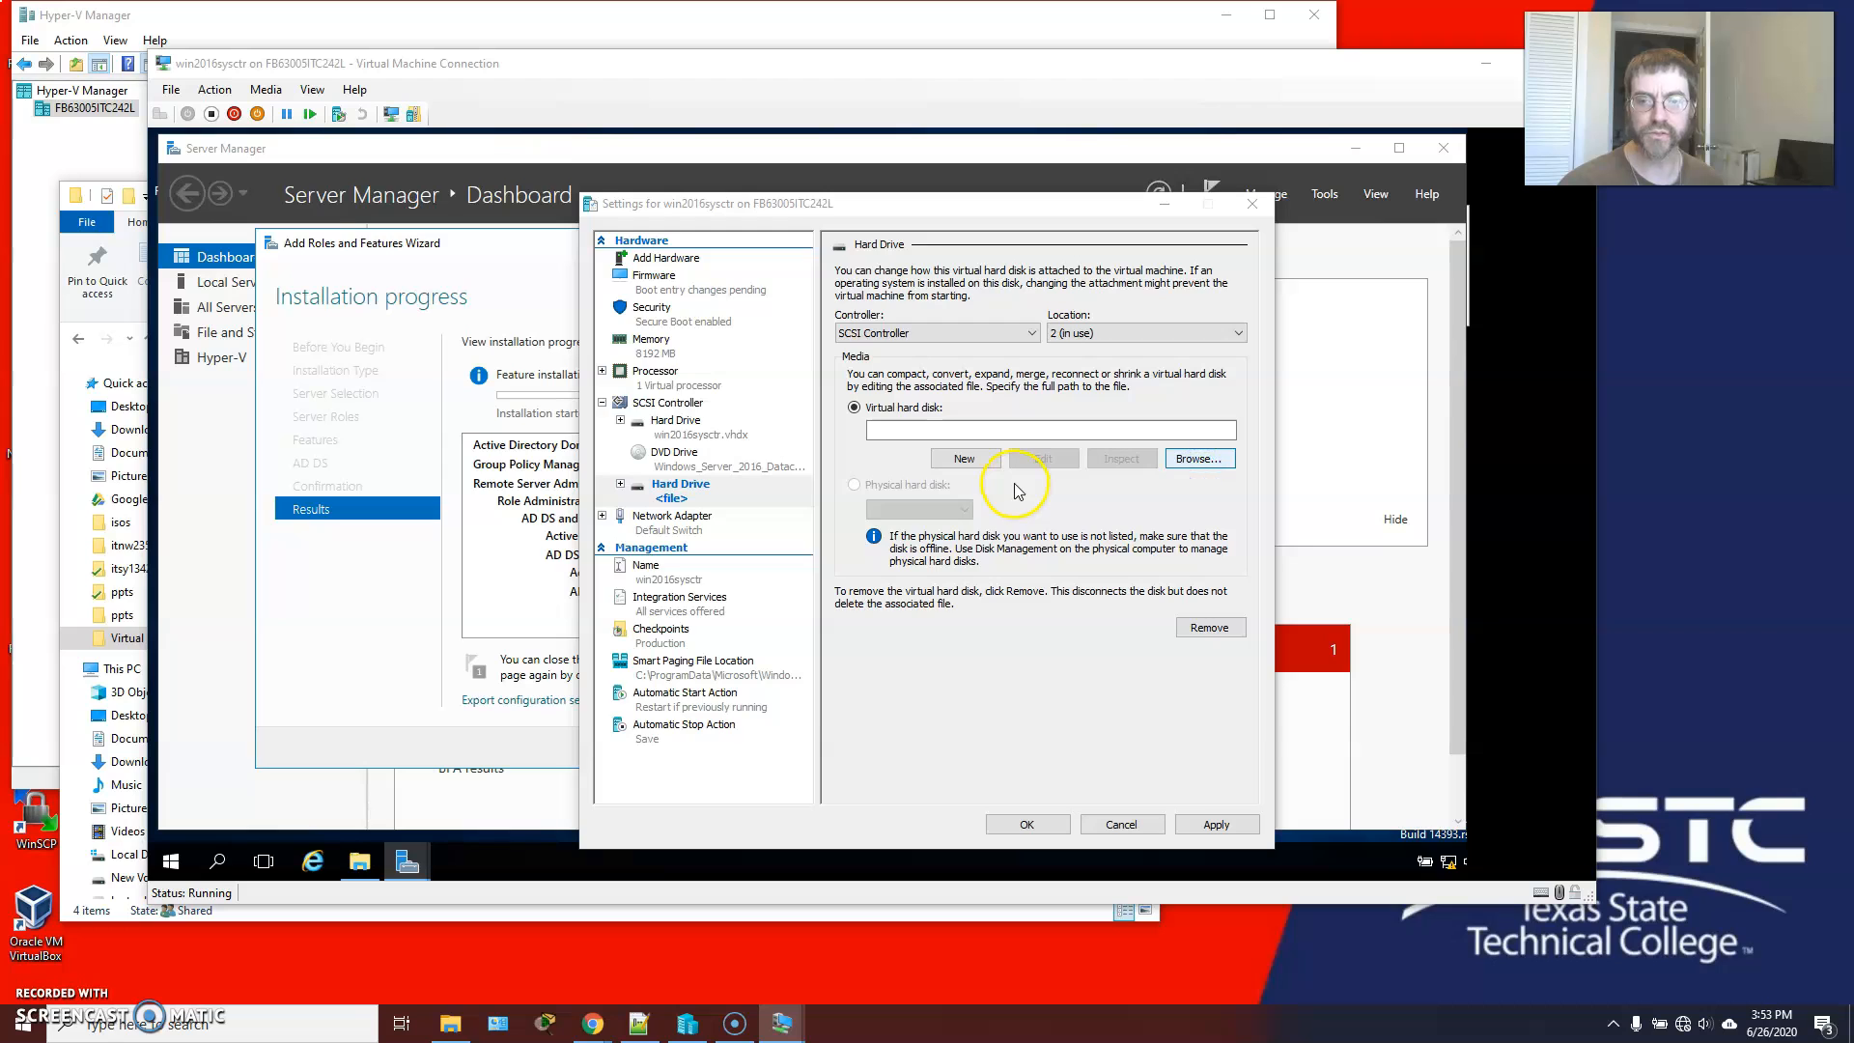
click(830, 412)
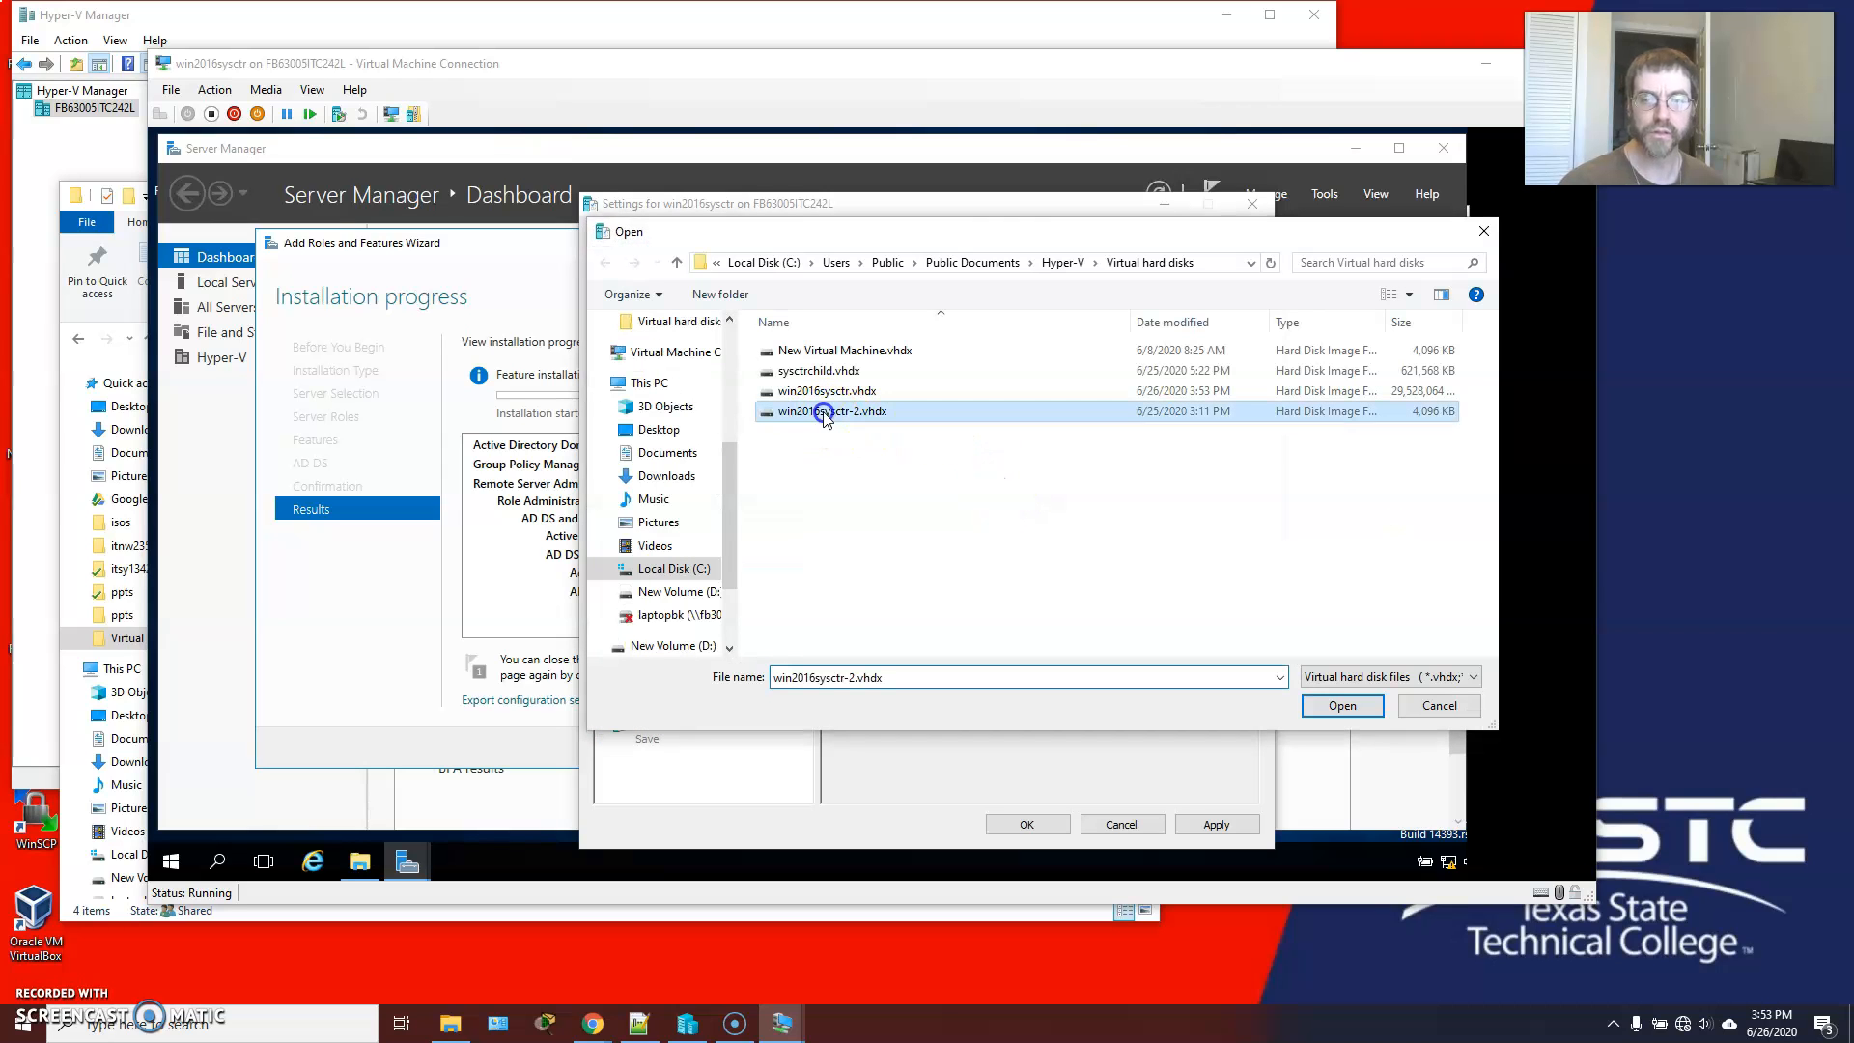
click(1348, 705)
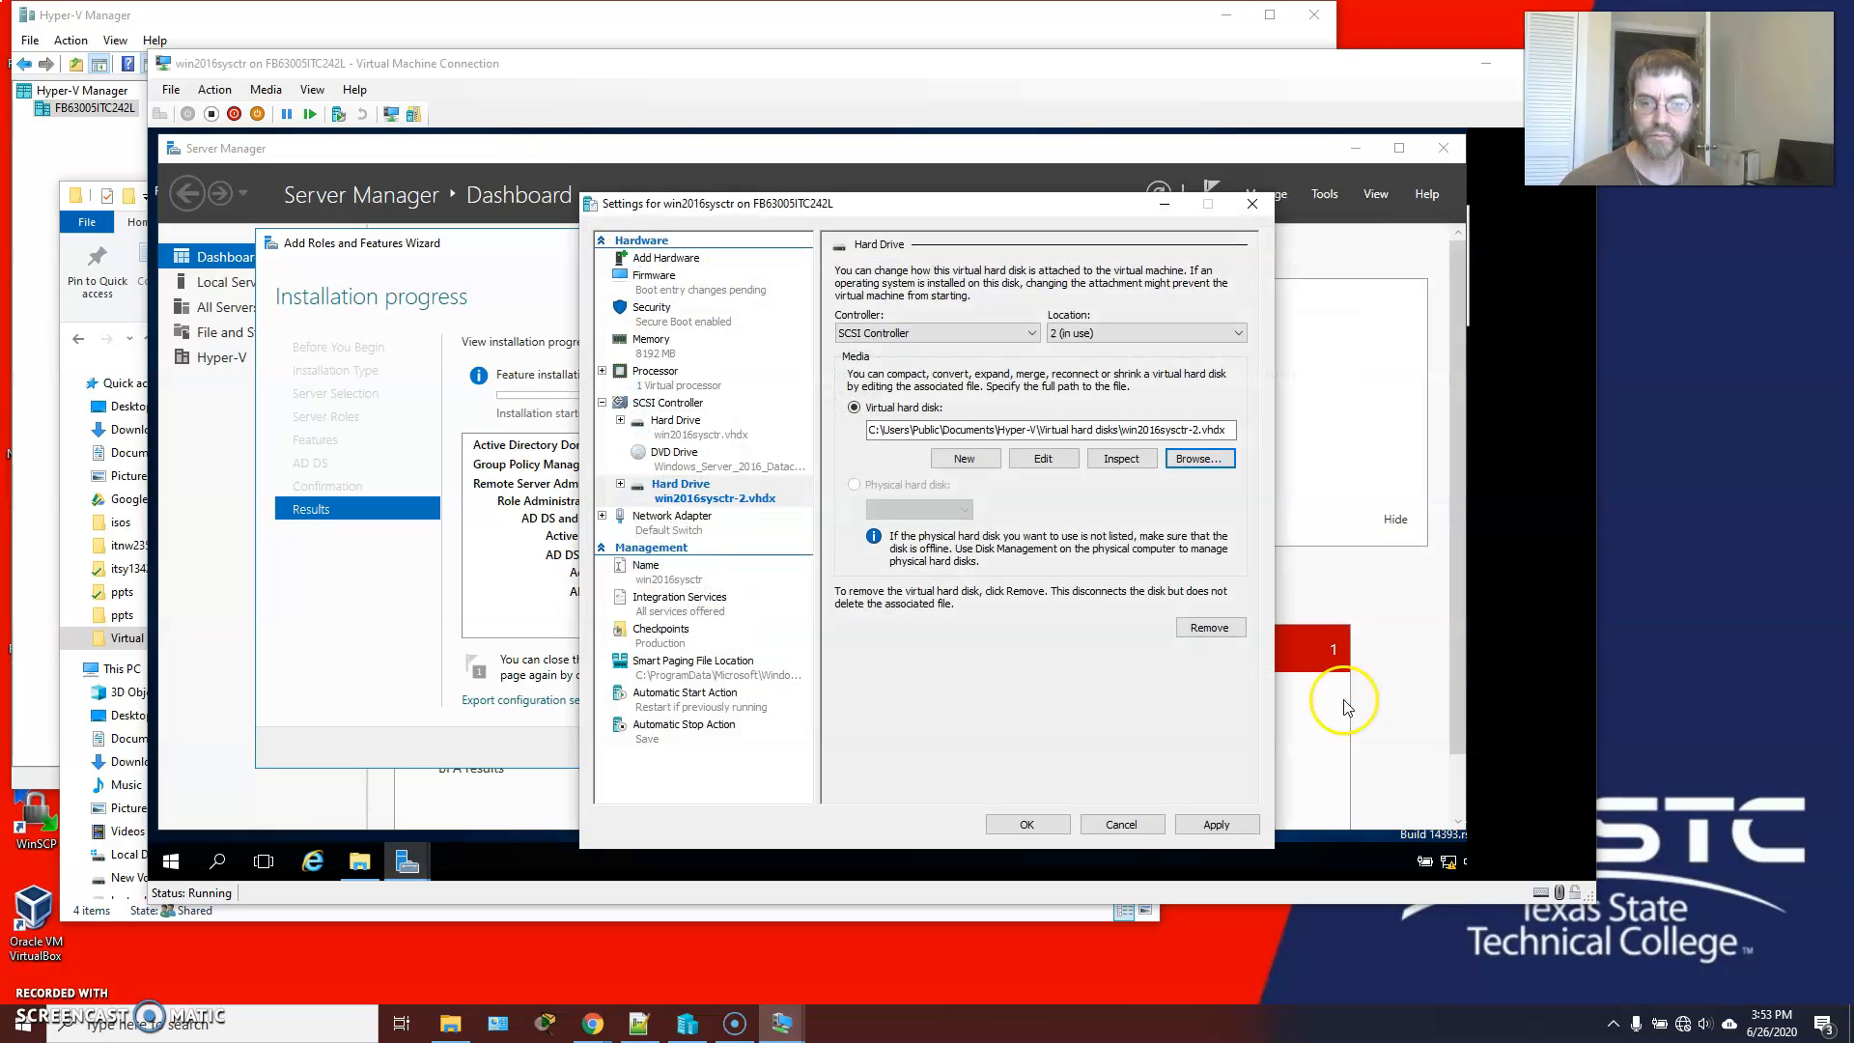
click(1222, 828)
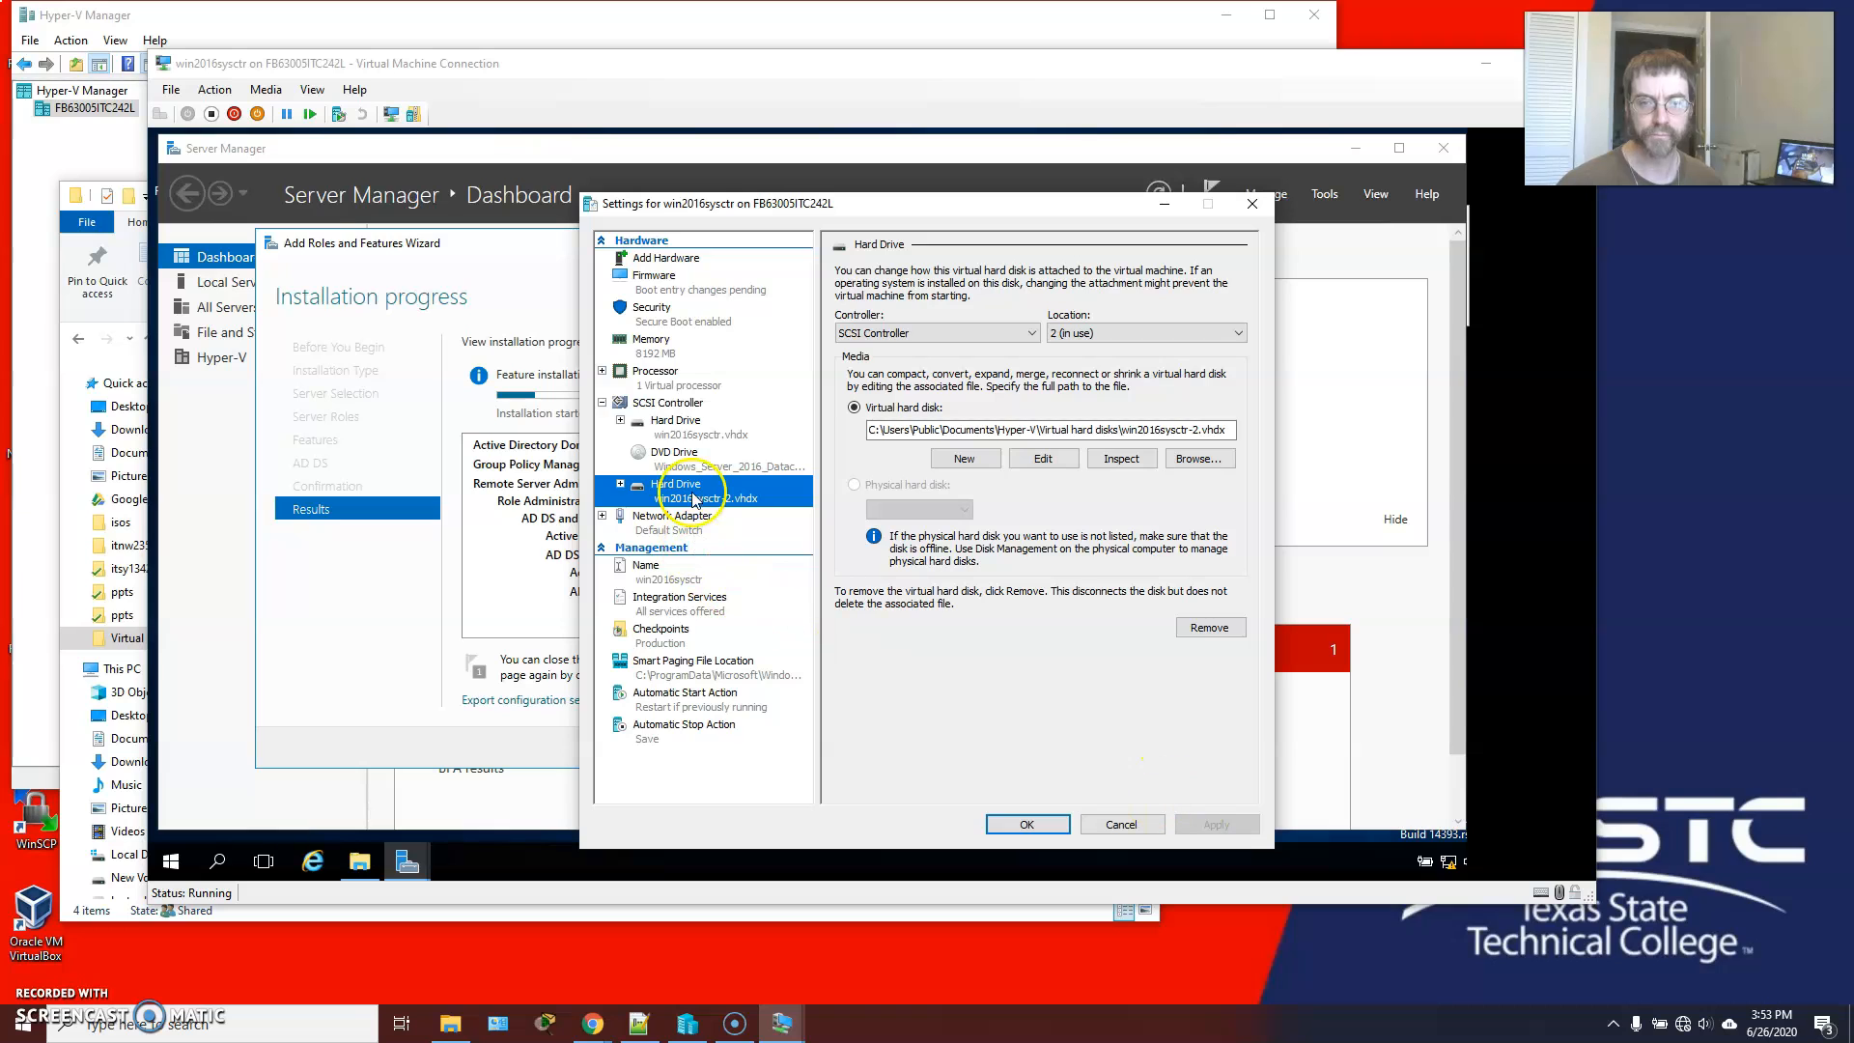
click(1031, 824)
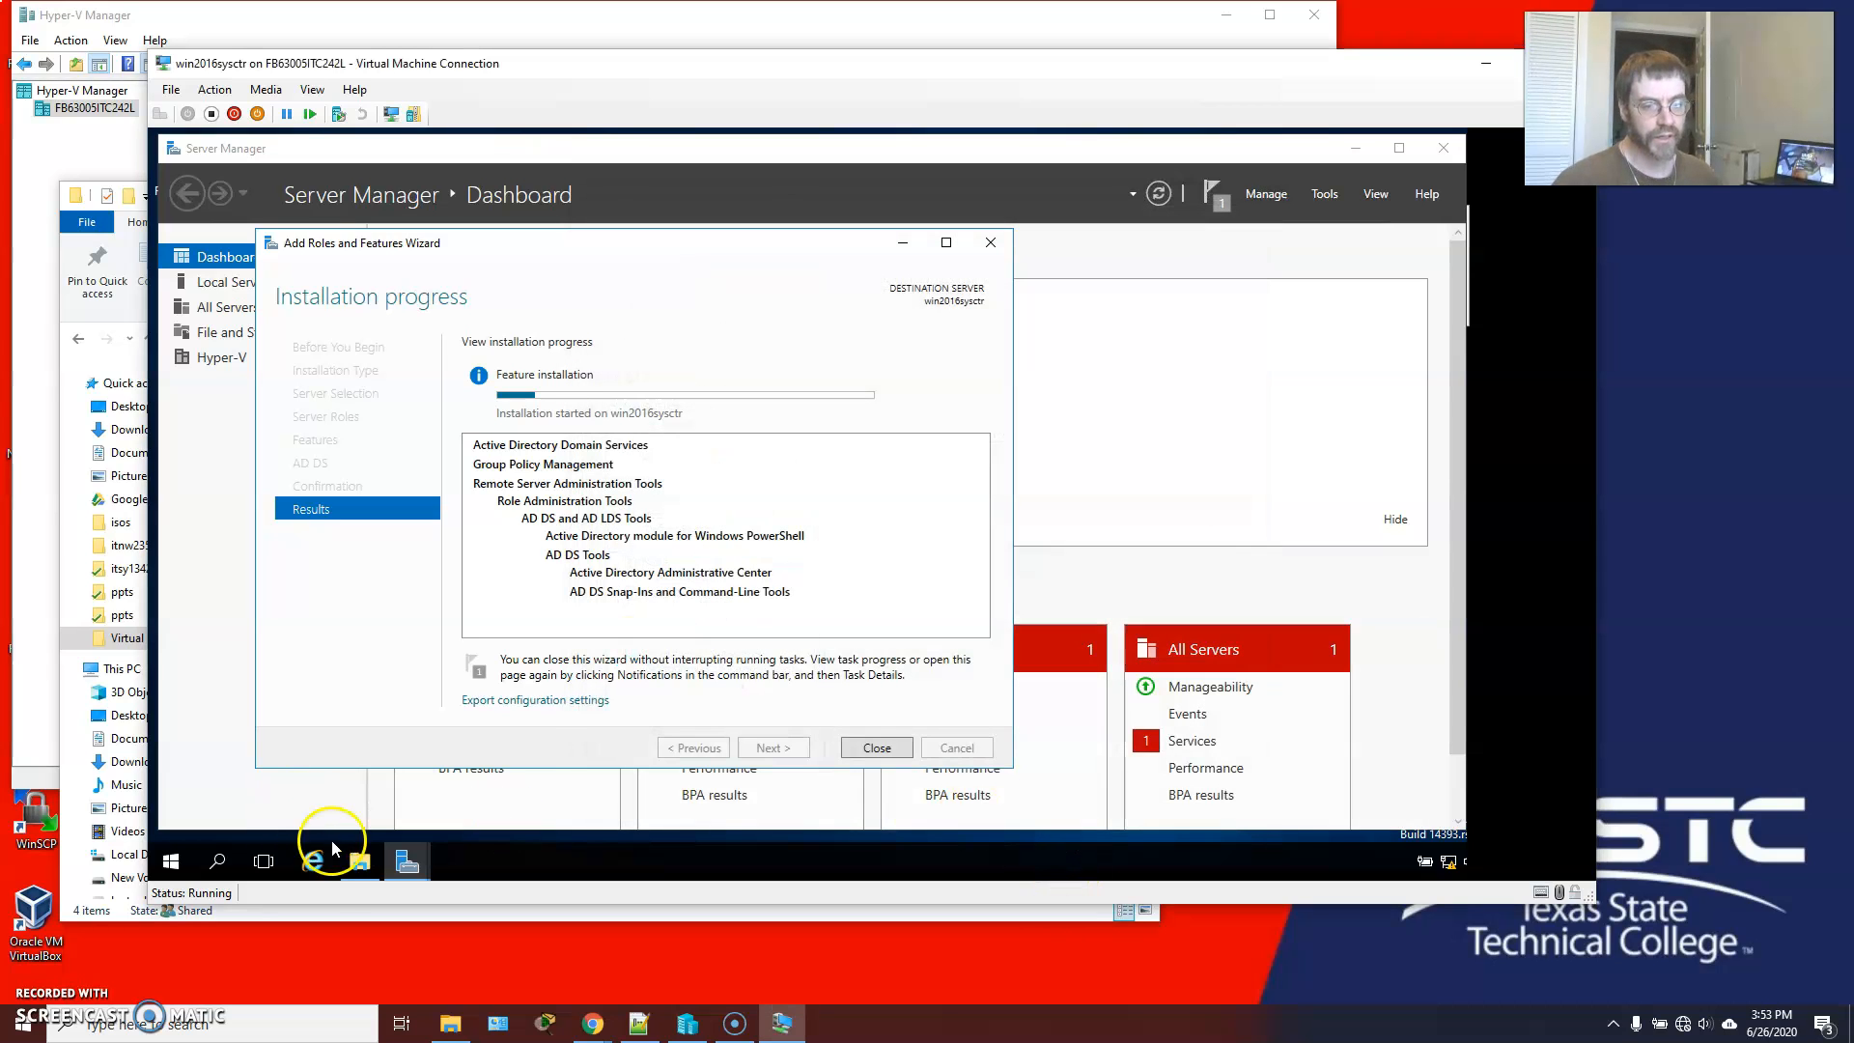
Step: Check the drives under This PC in the virtual machine and open Disk Management there
click(360, 860)
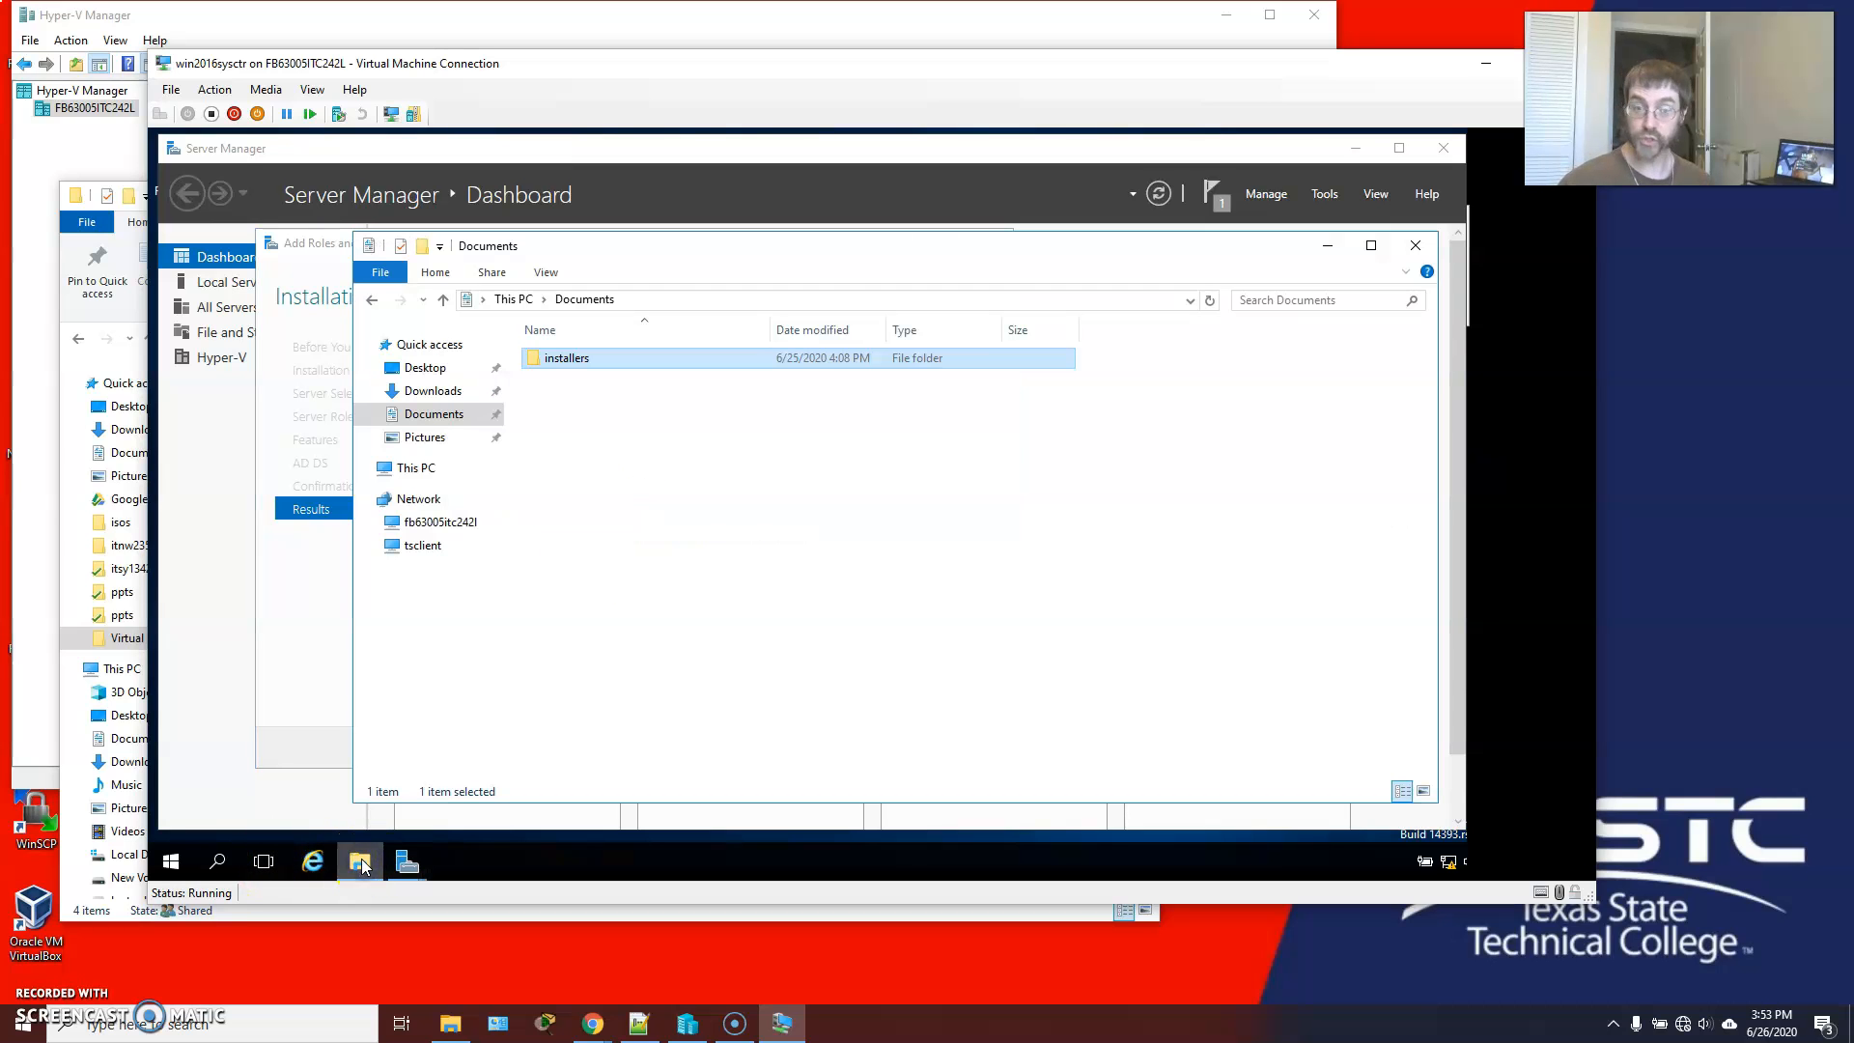
click(406, 467)
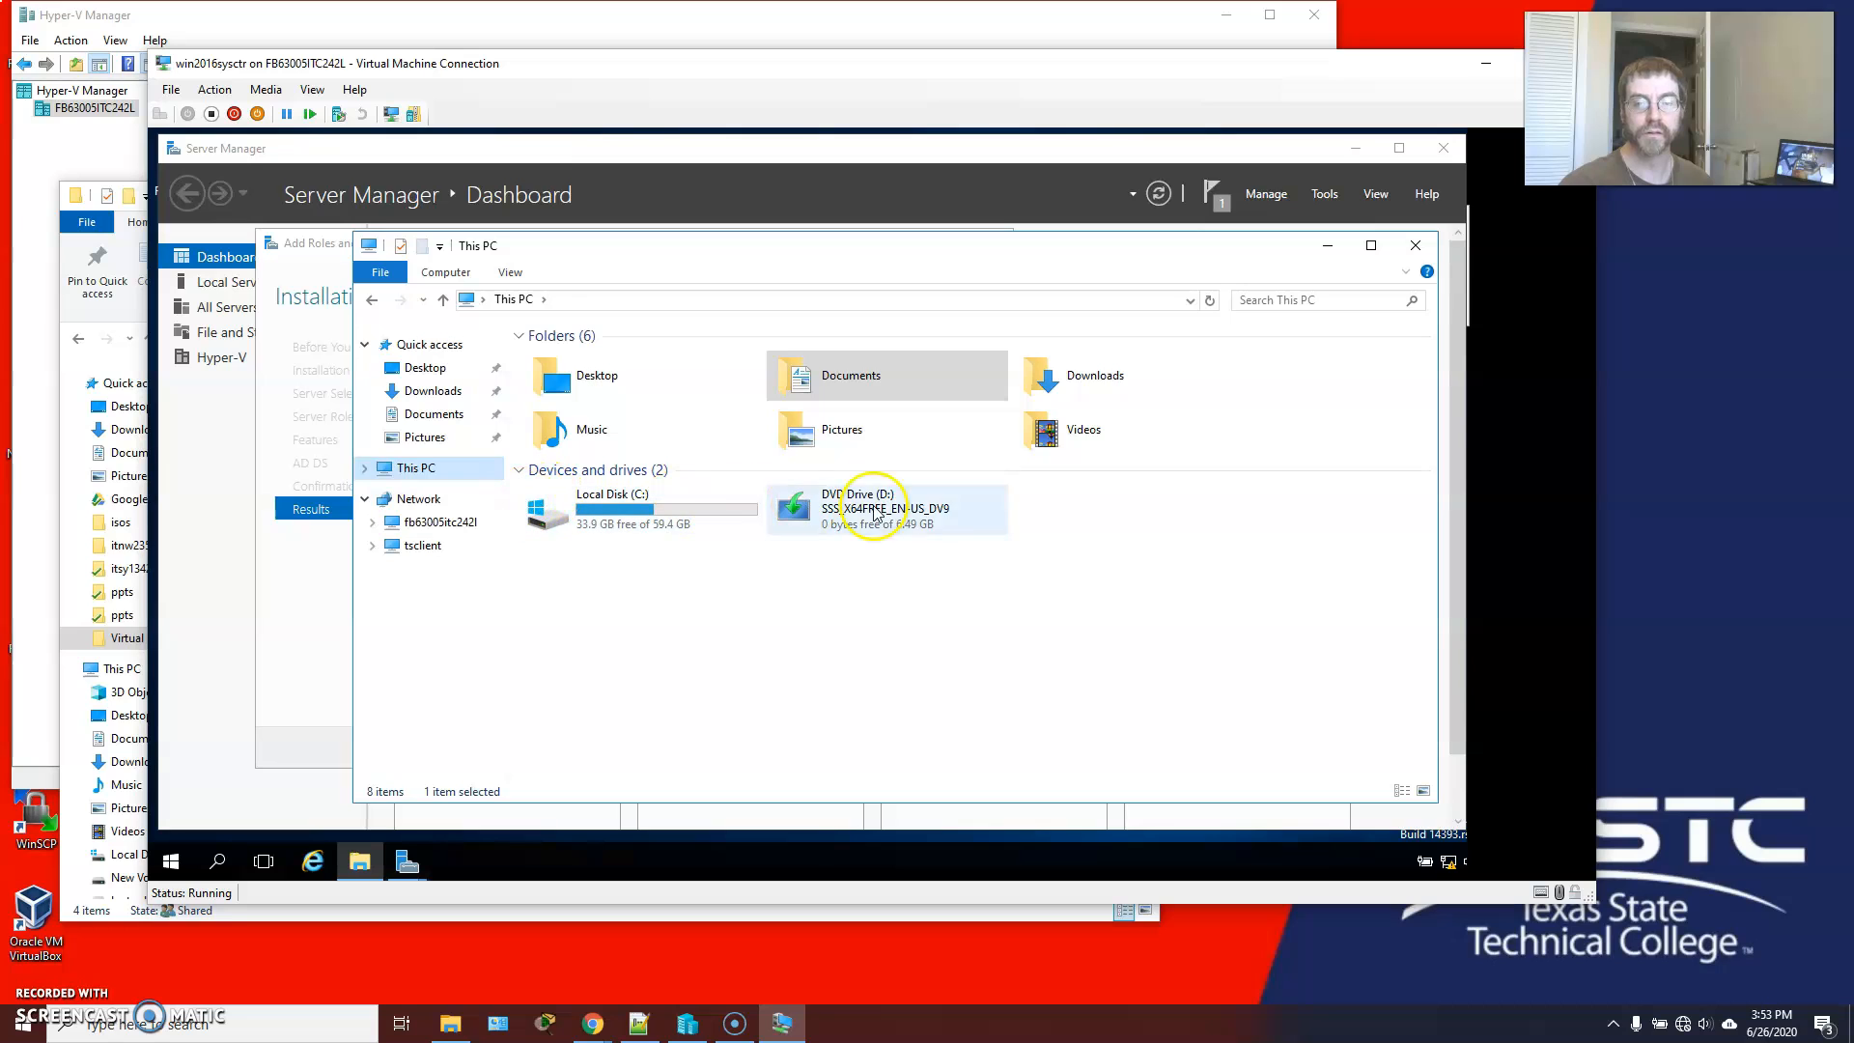
click(220, 867)
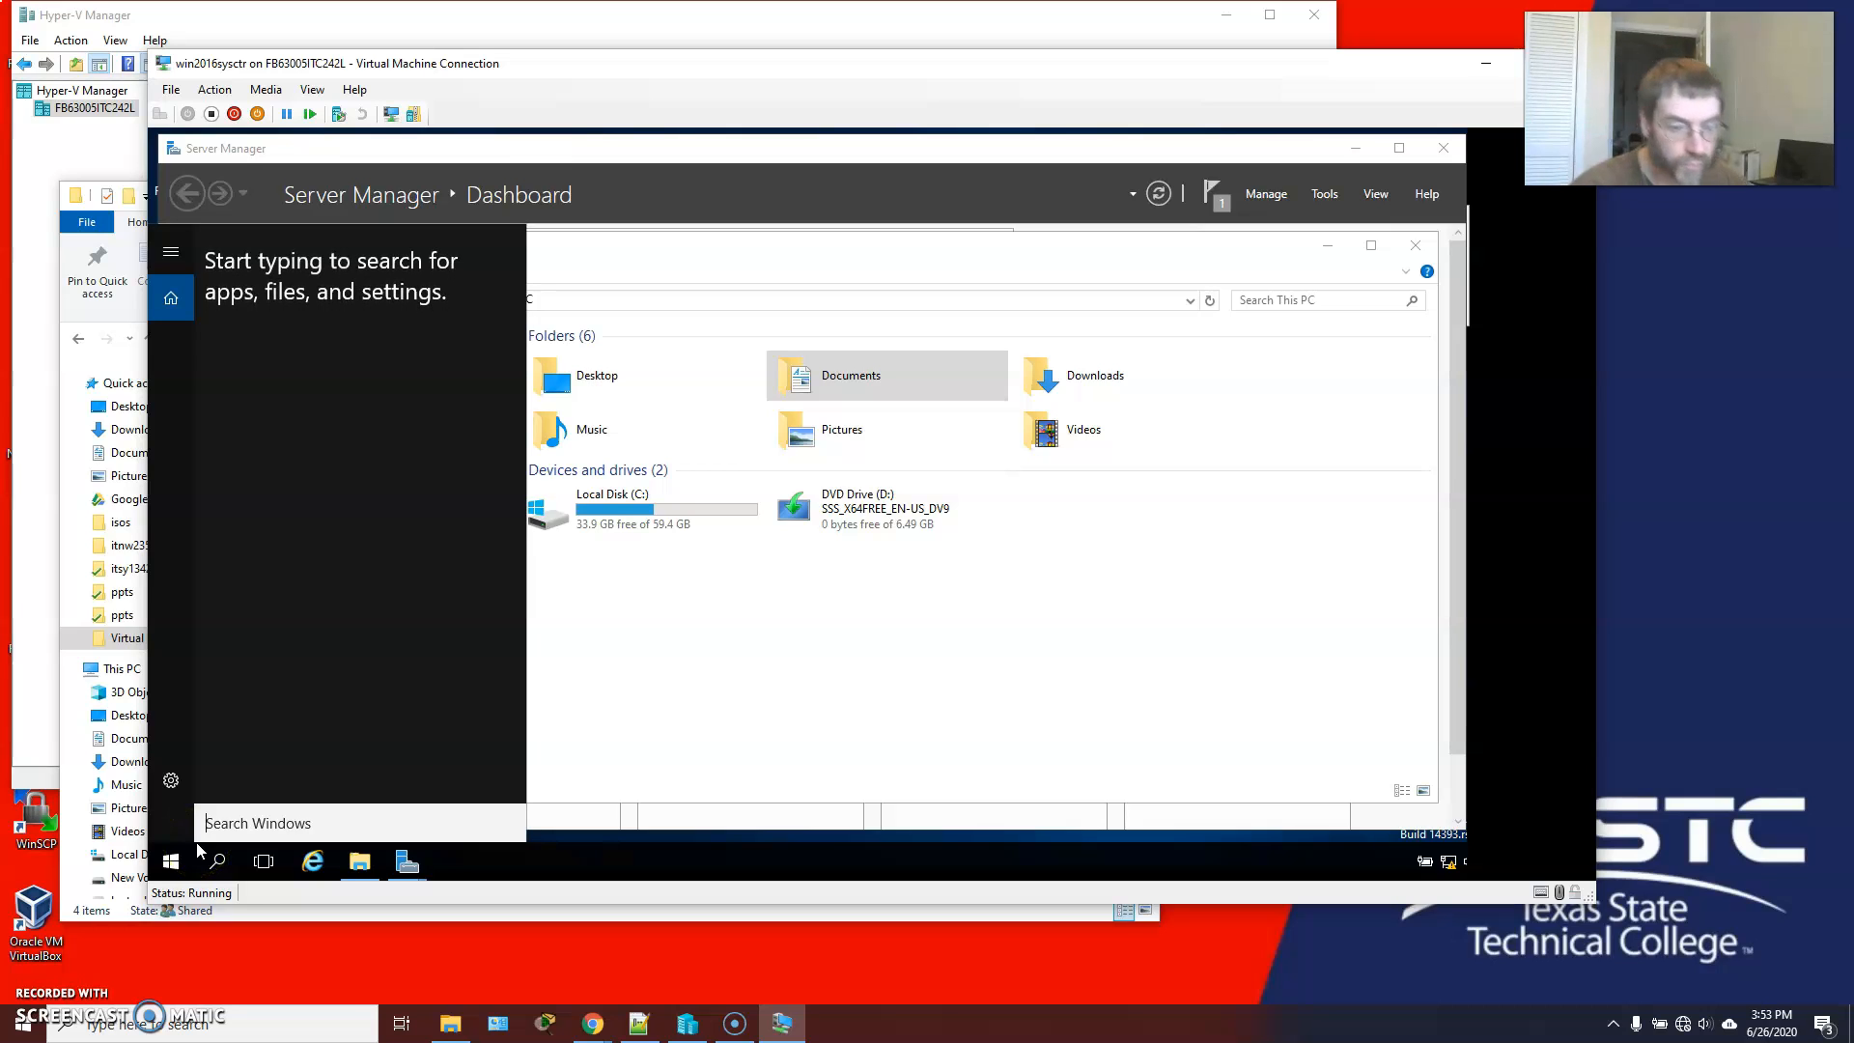
click(212, 855)
text(d)
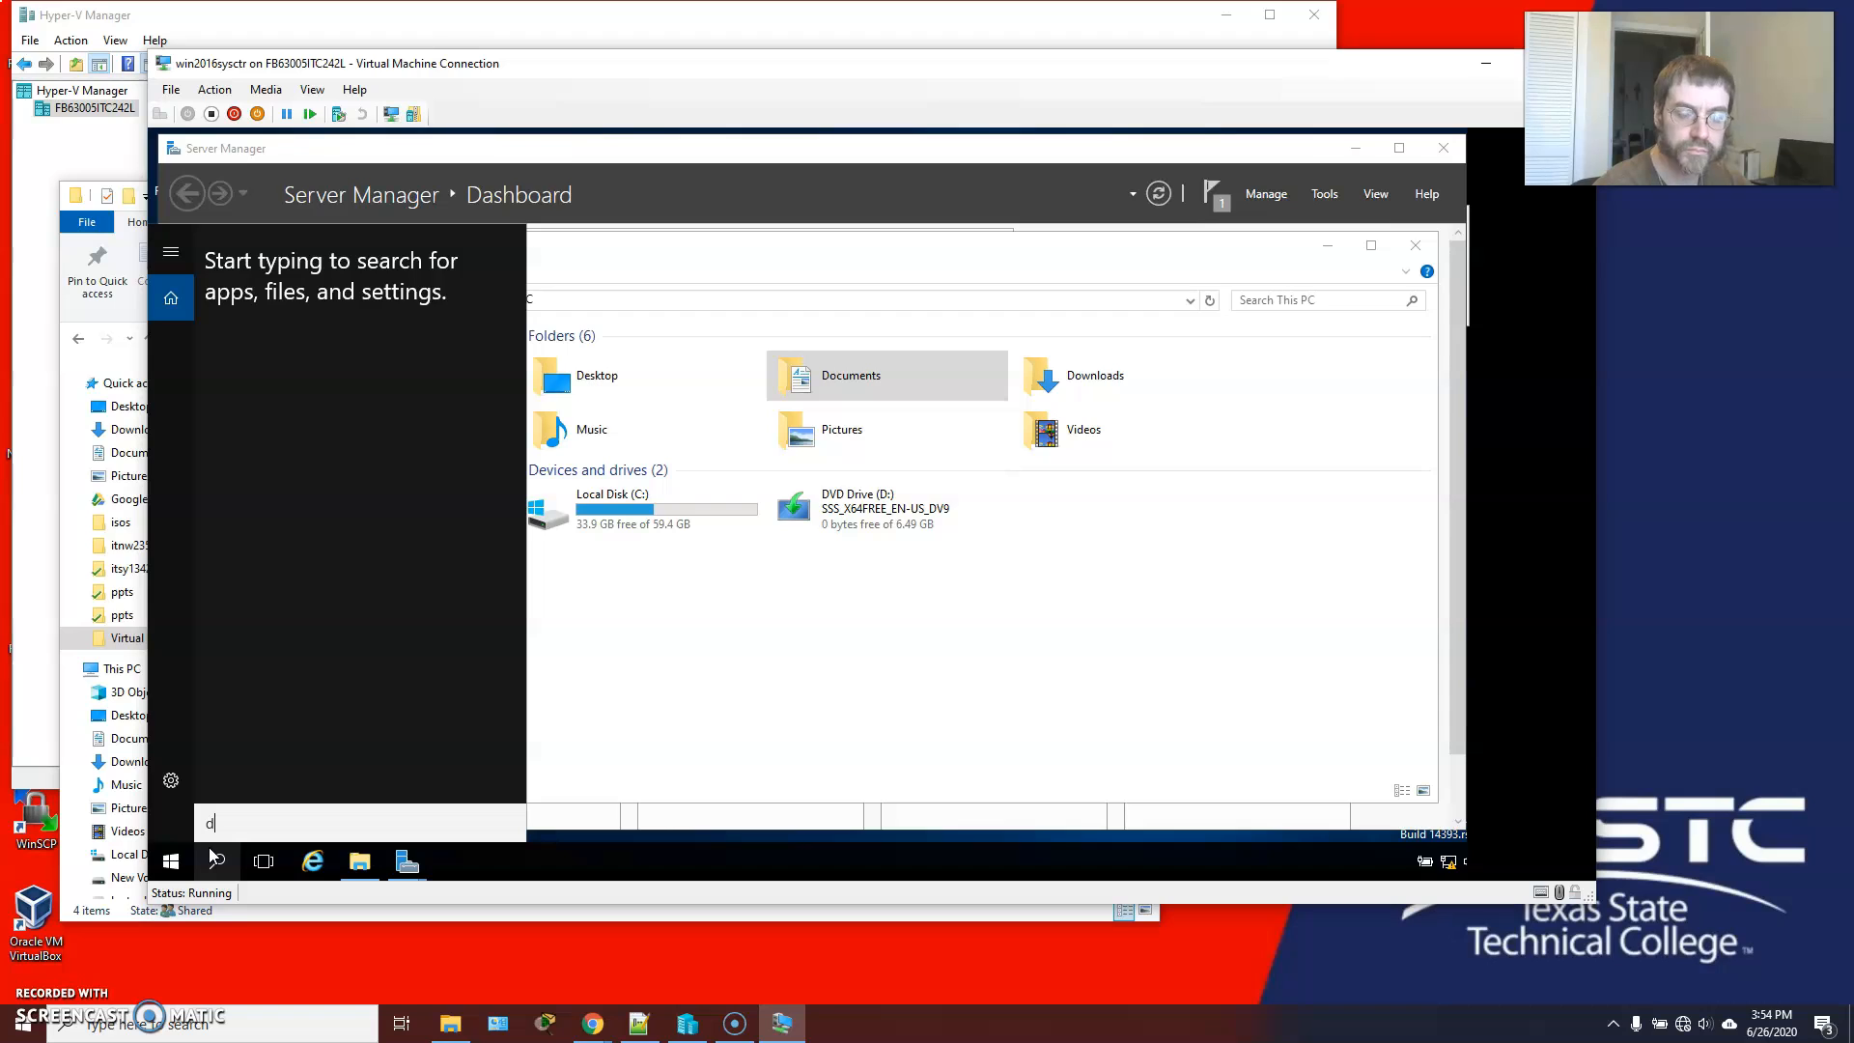
click(237, 823)
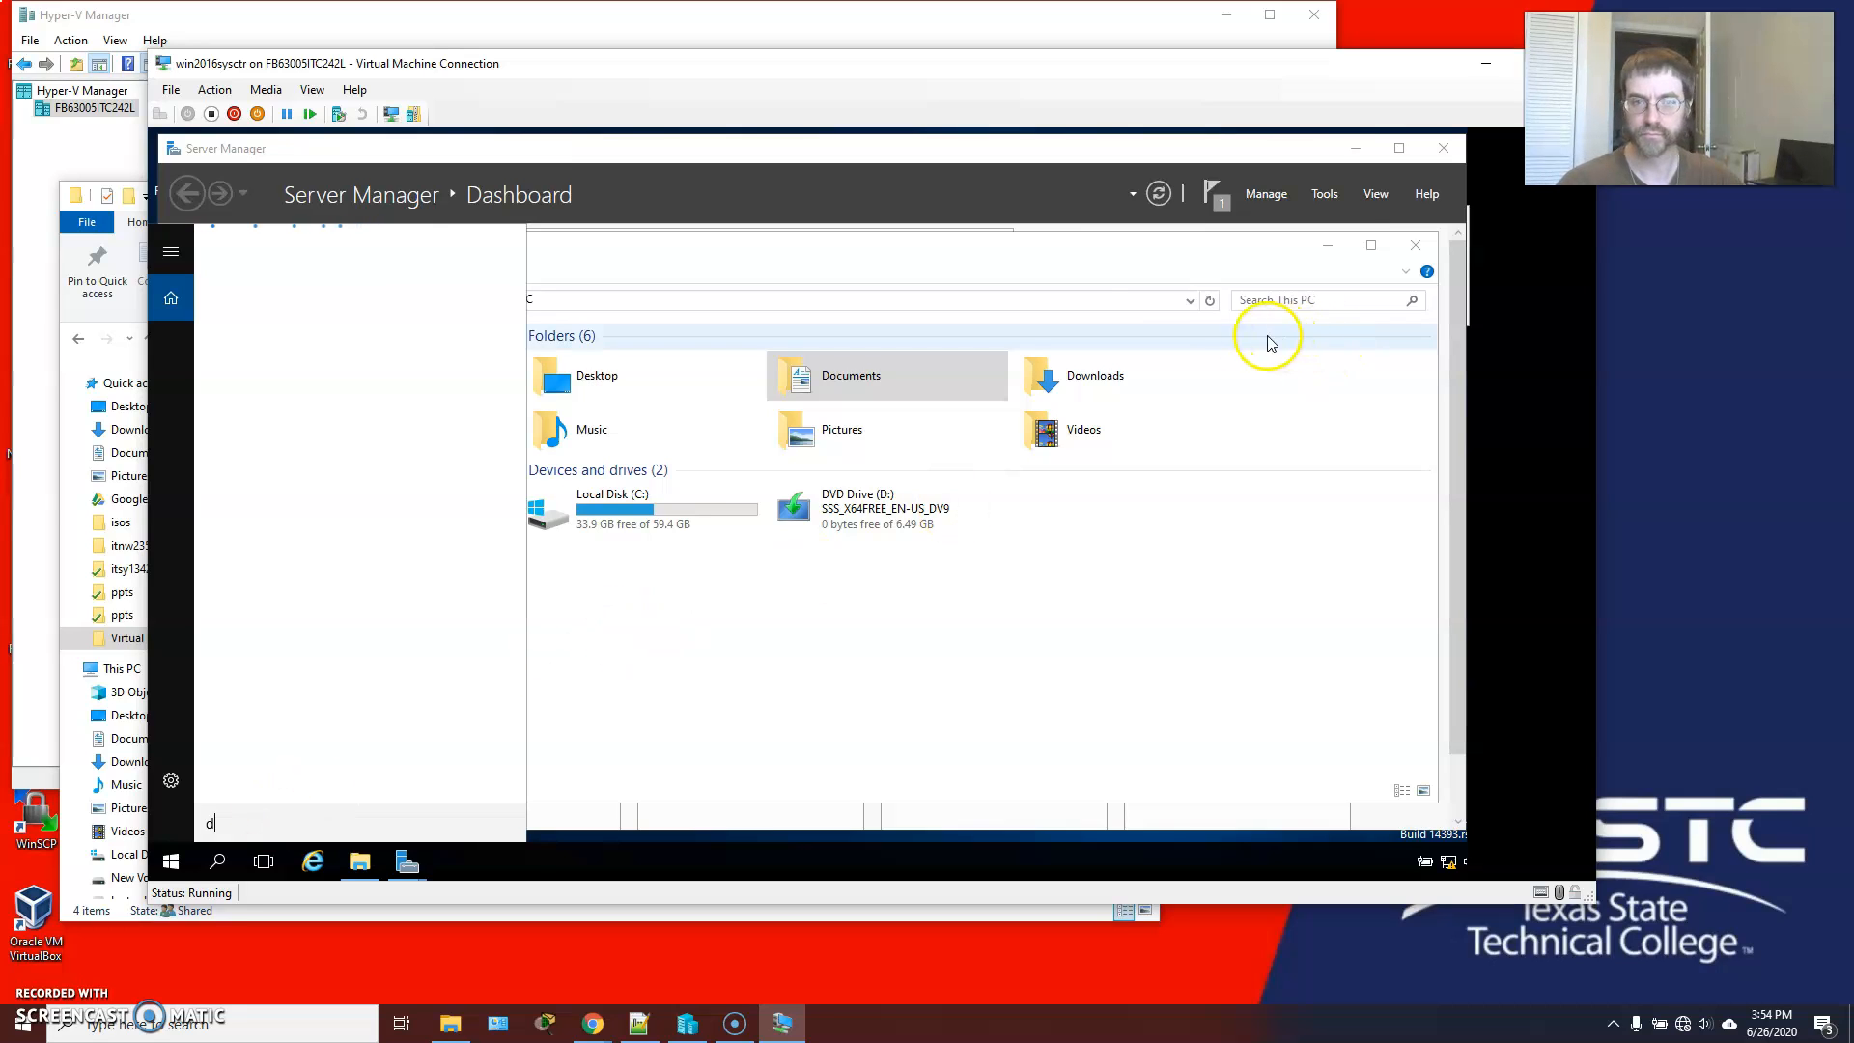
drag(1040, 147, 1160, 150)
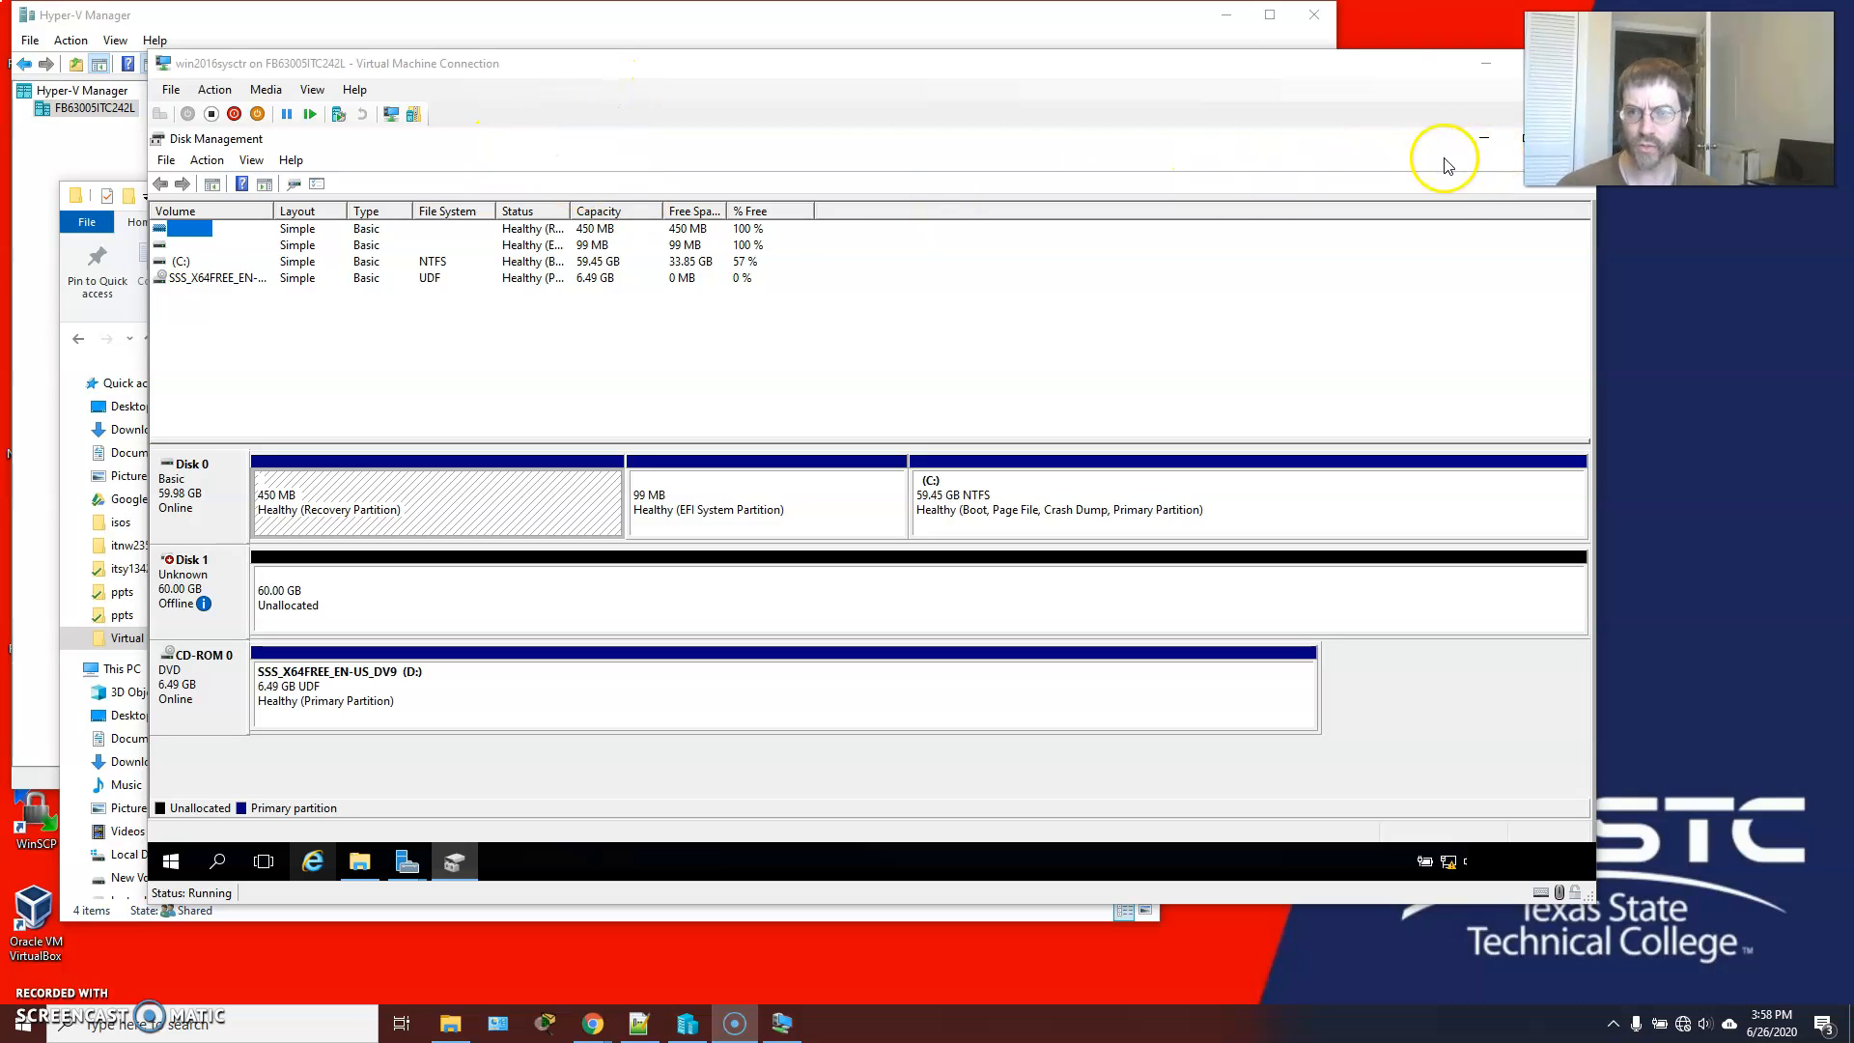
Step: Close the completed Add Roles and Features Wizard and bring Disk Management back to the front, maximized
drag(1291, 68, 1230, 68)
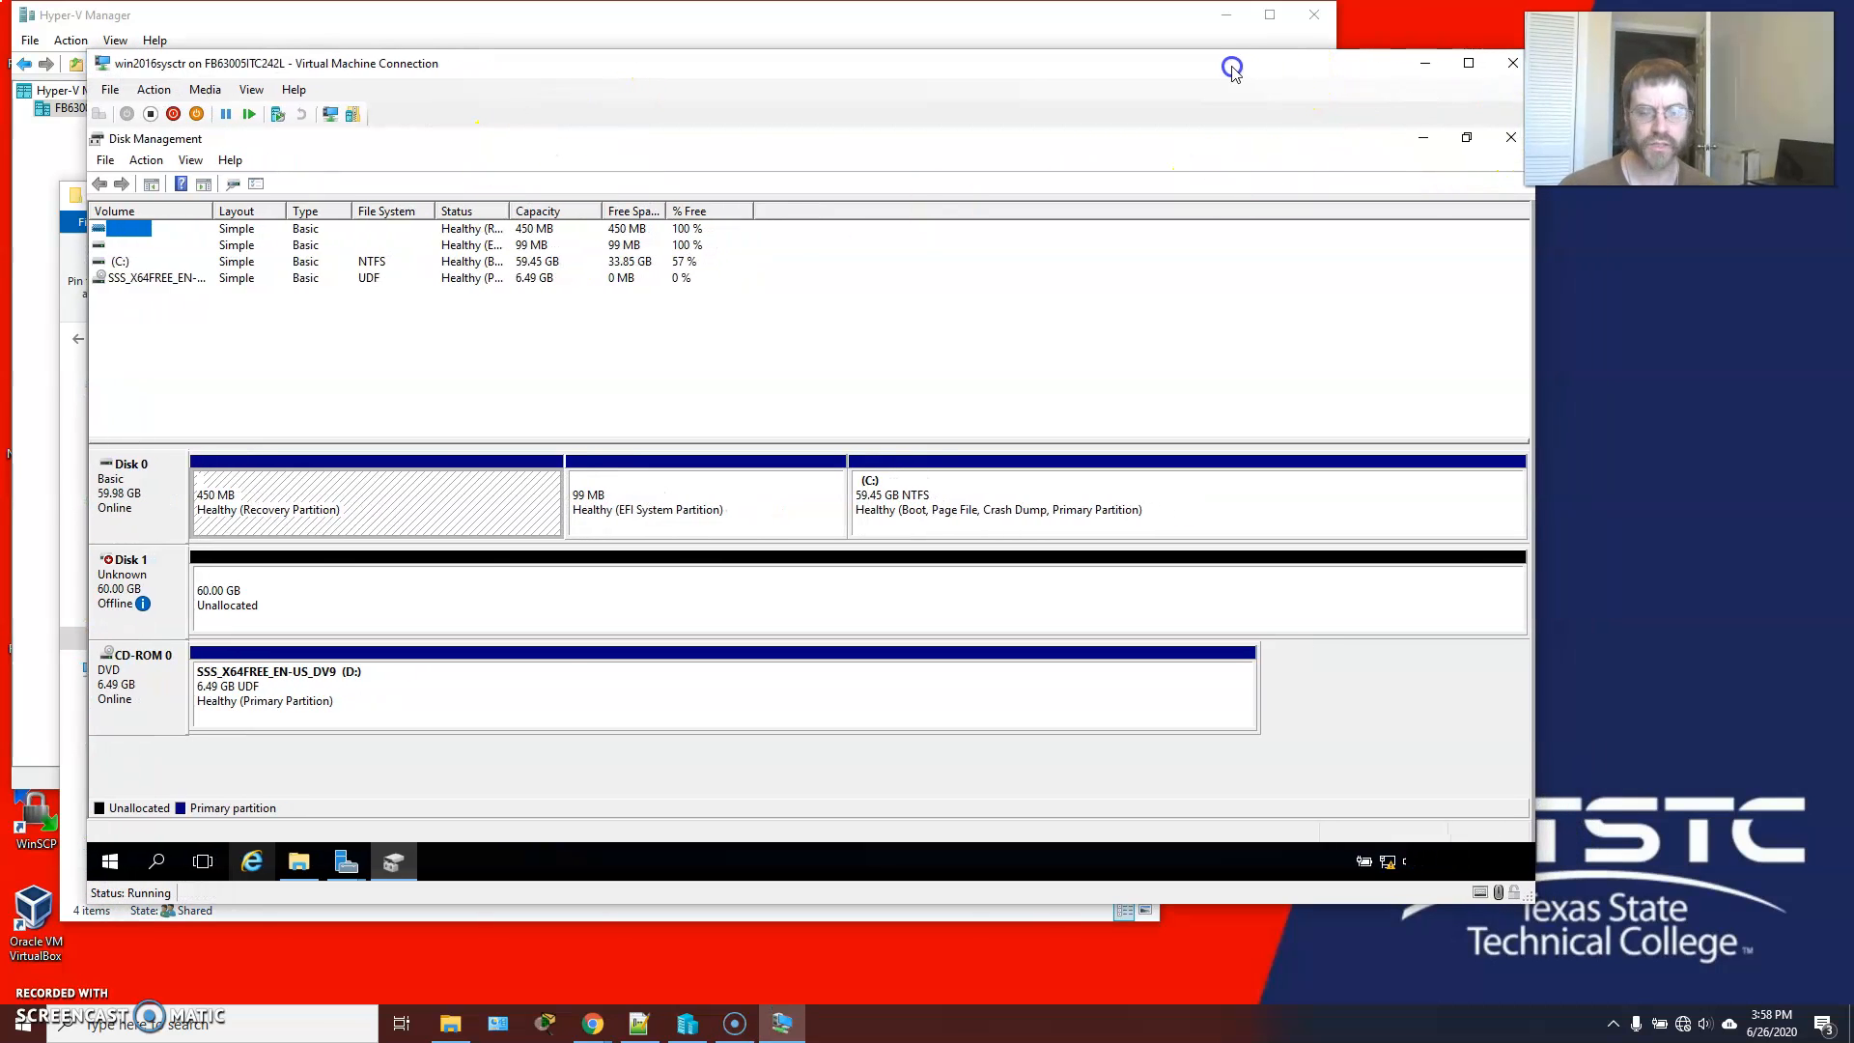
click(1469, 141)
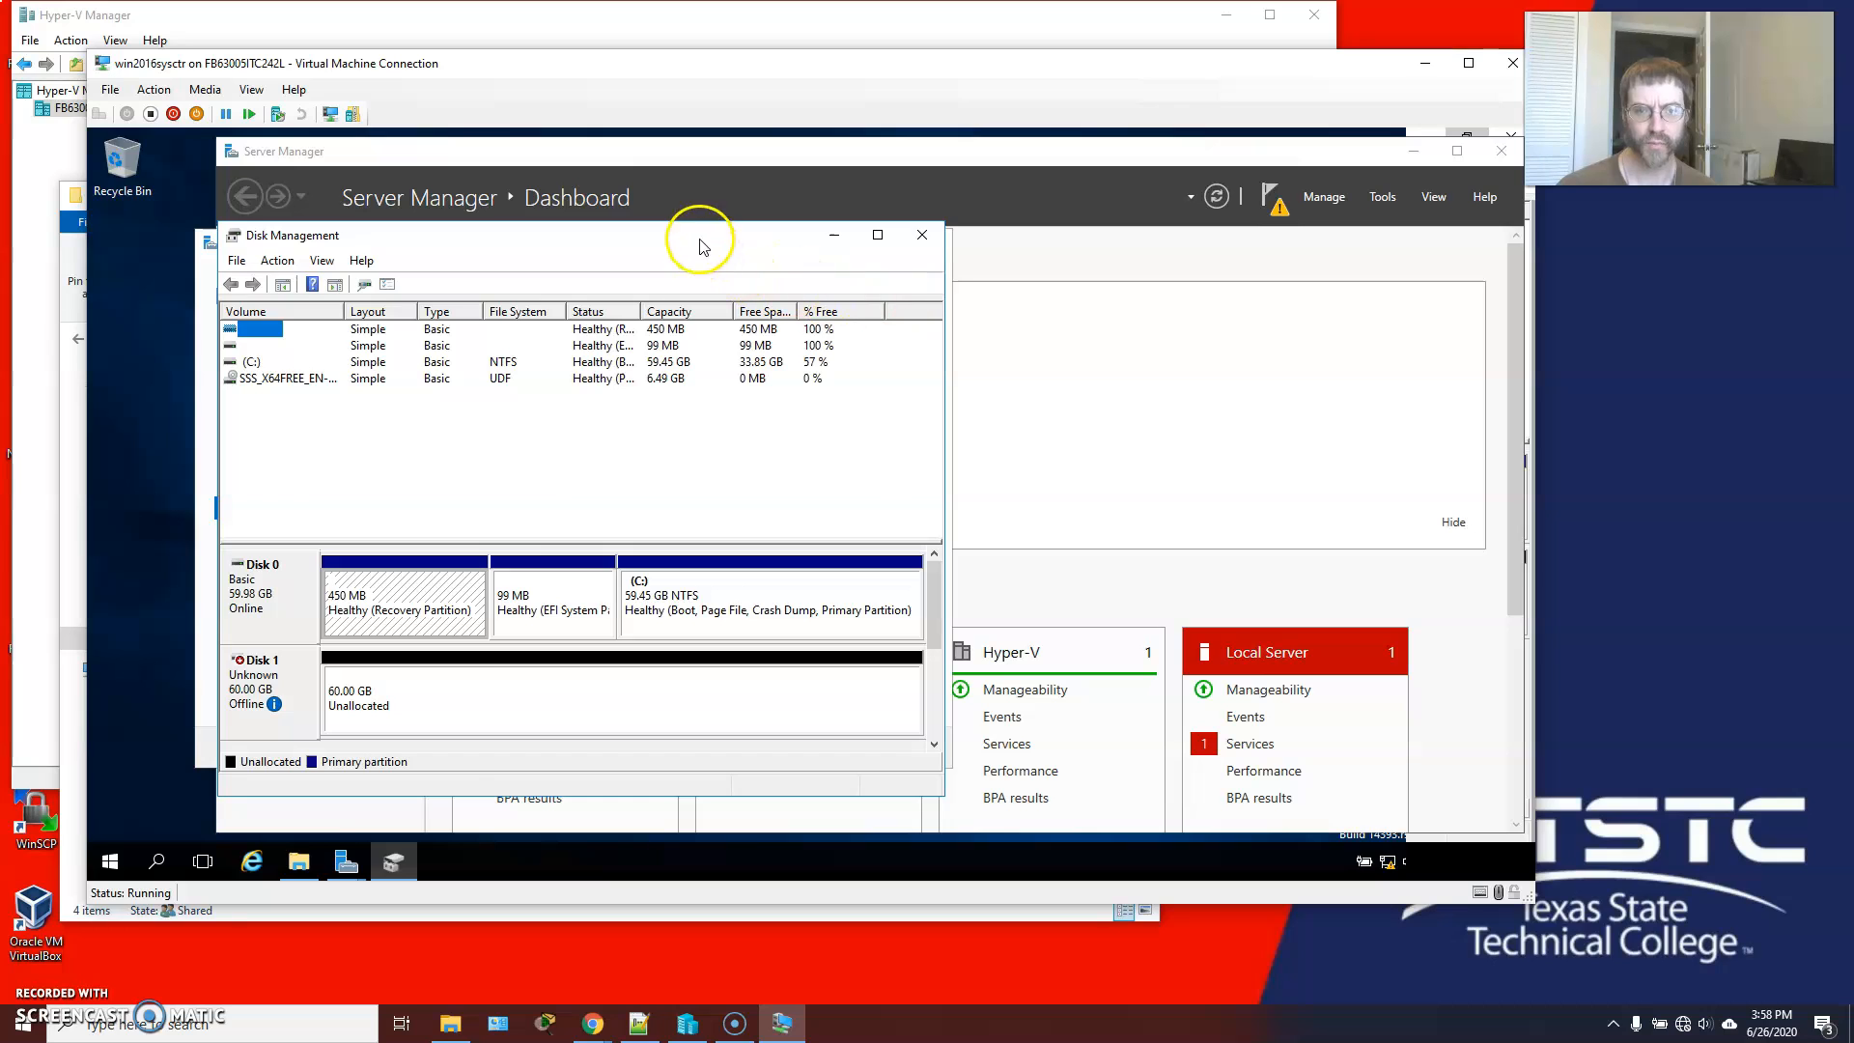
click(834, 235)
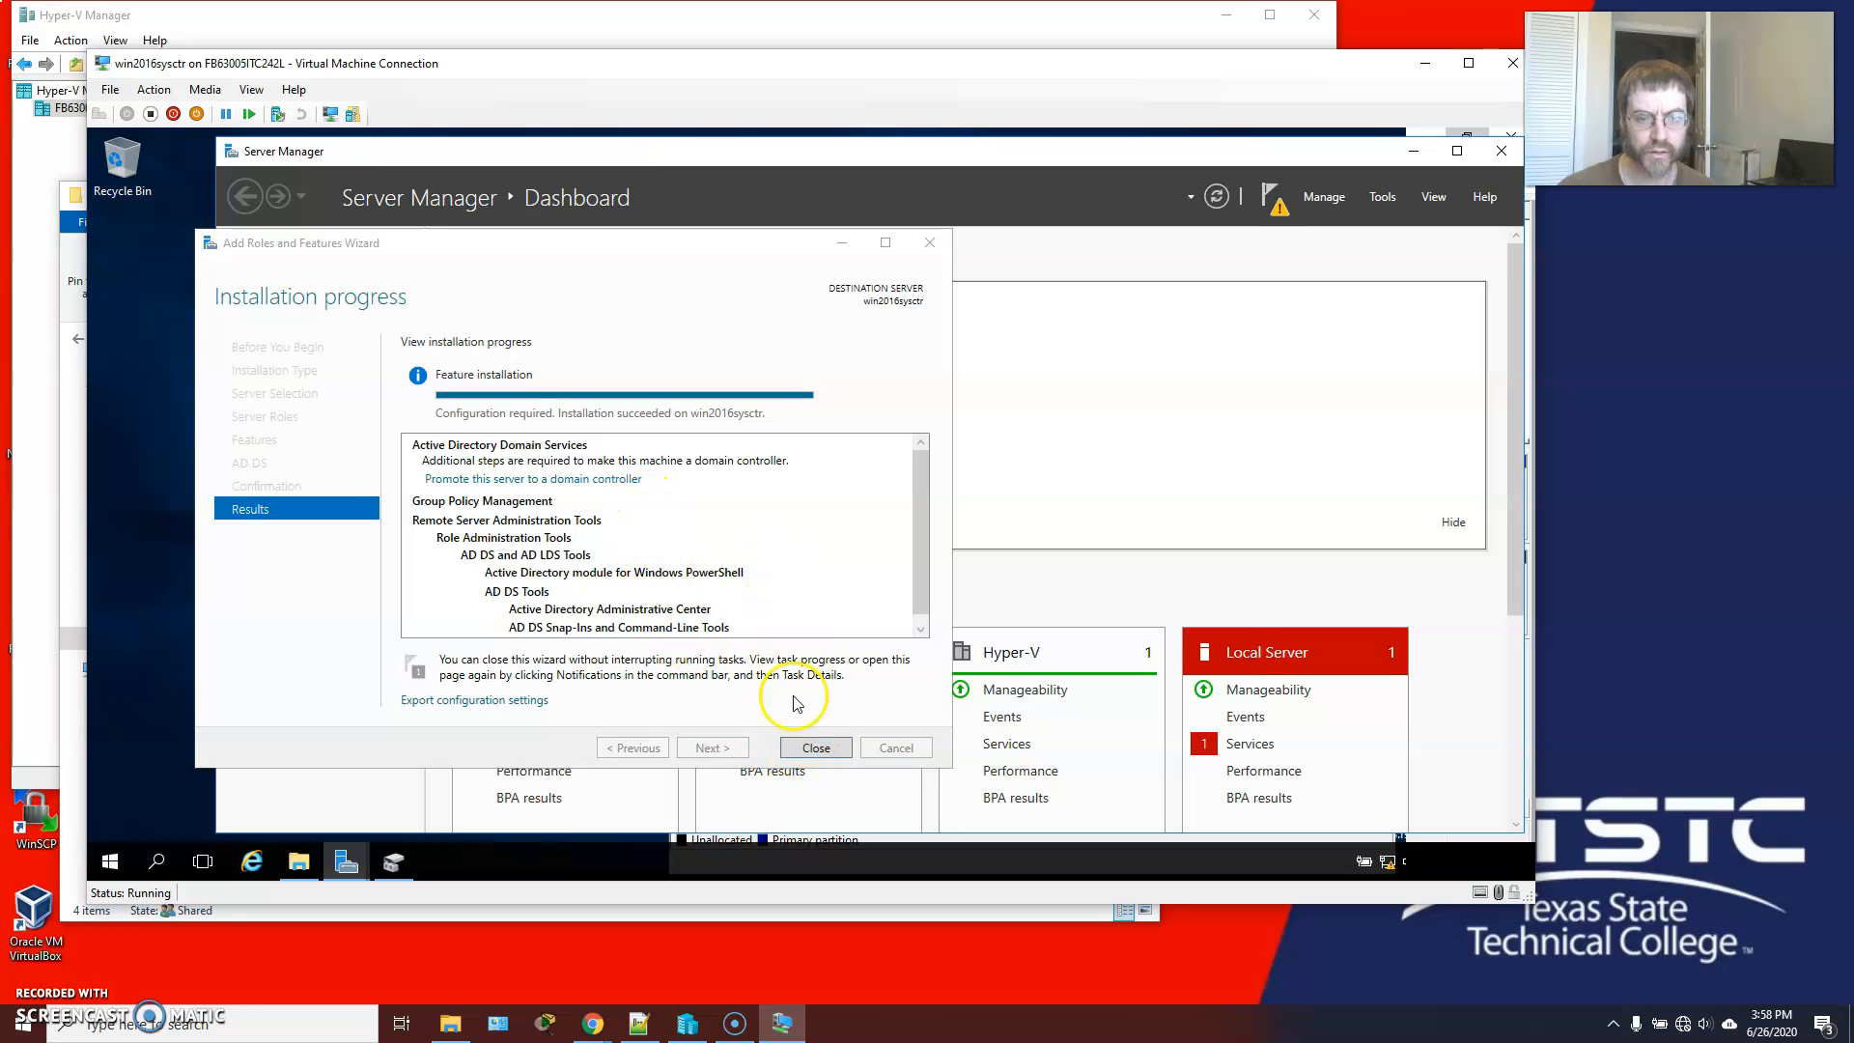
click(816, 748)
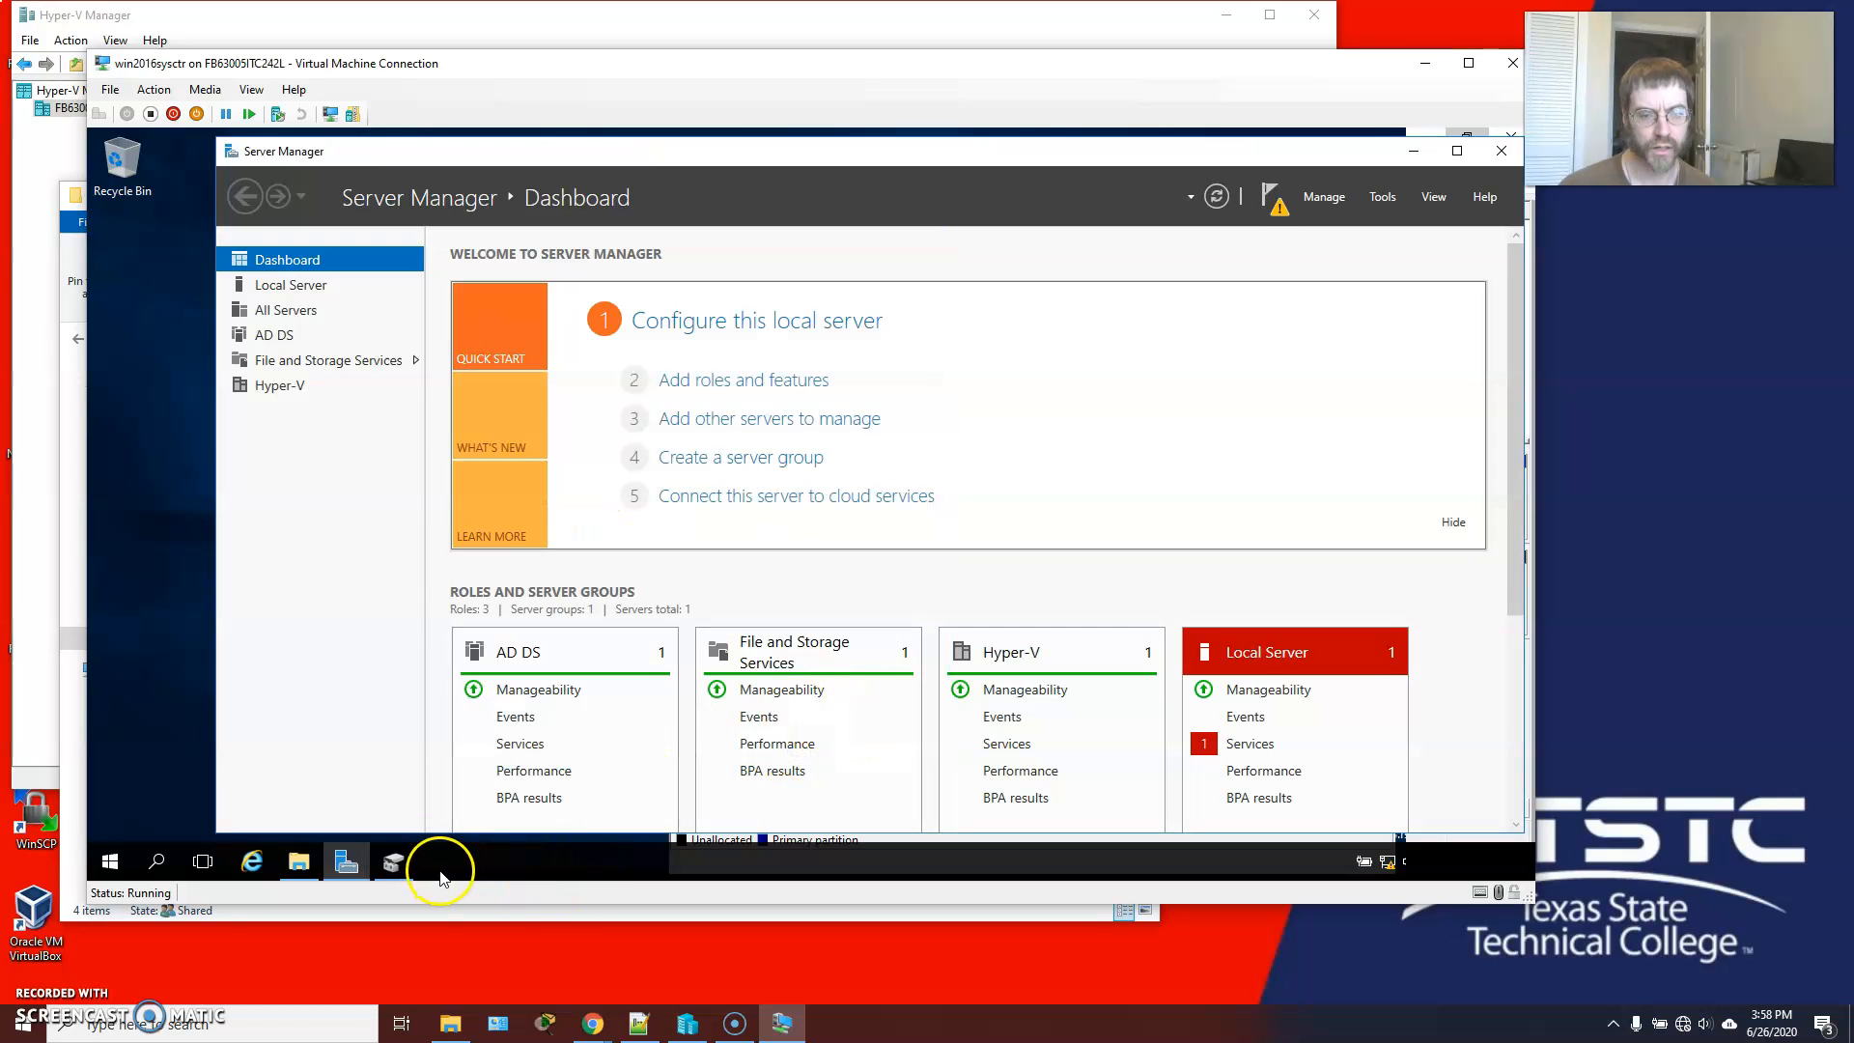
click(393, 861)
click(1334, 319)
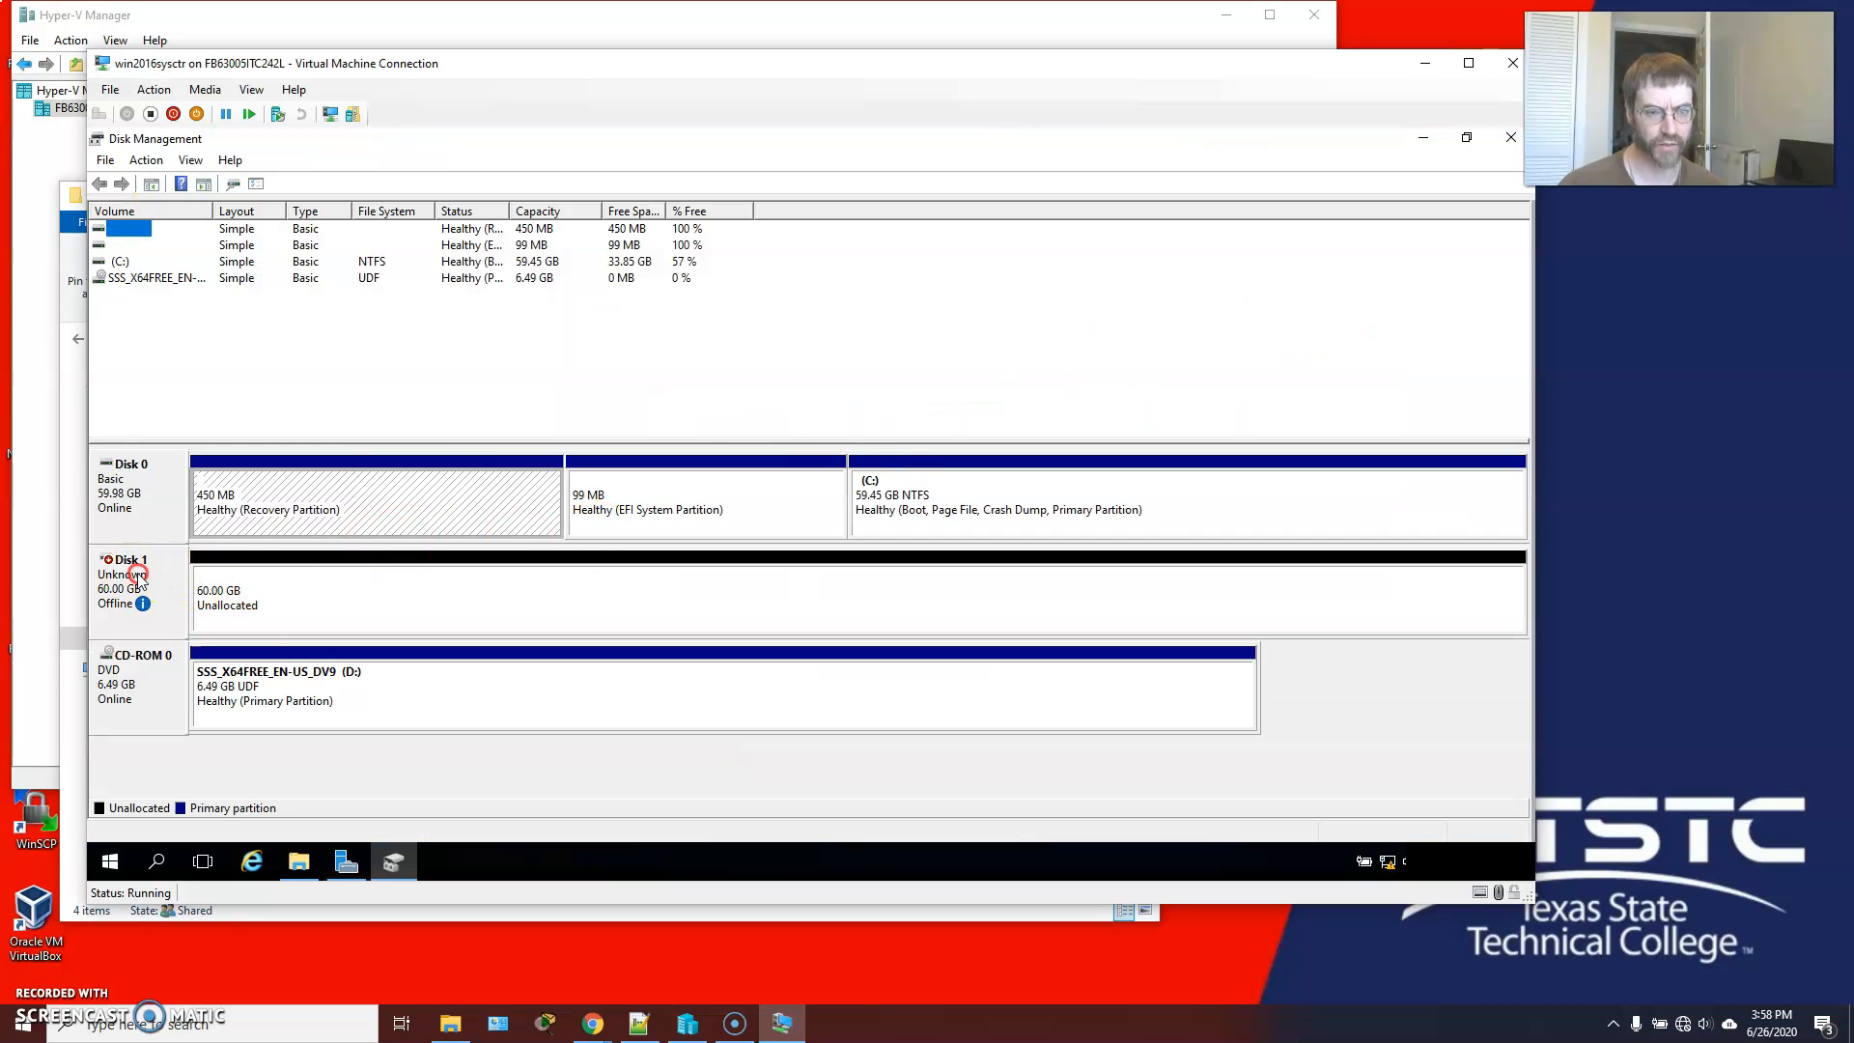
Step: Bring Disk 1 online and initialize it with the GPT (GUID Partition Table) partition style
right_click(148, 580)
click(188, 585)
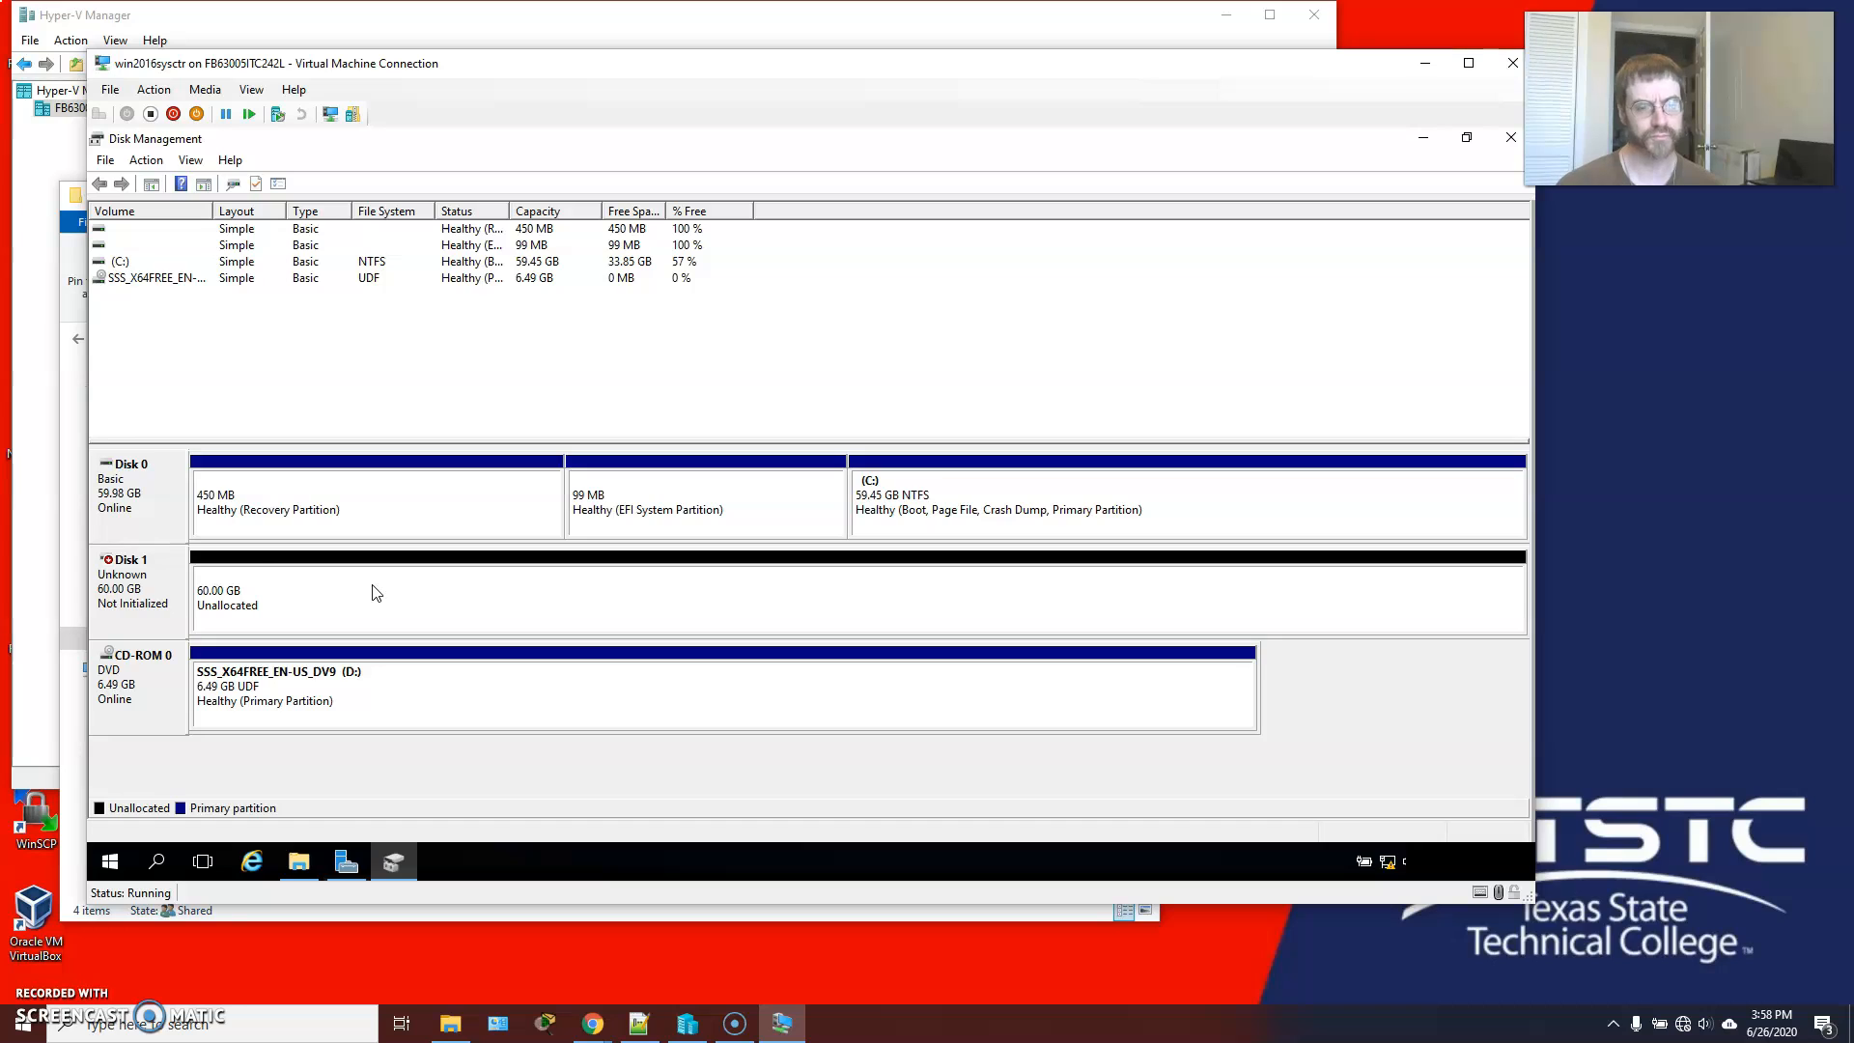
right_click(161, 600)
click(193, 611)
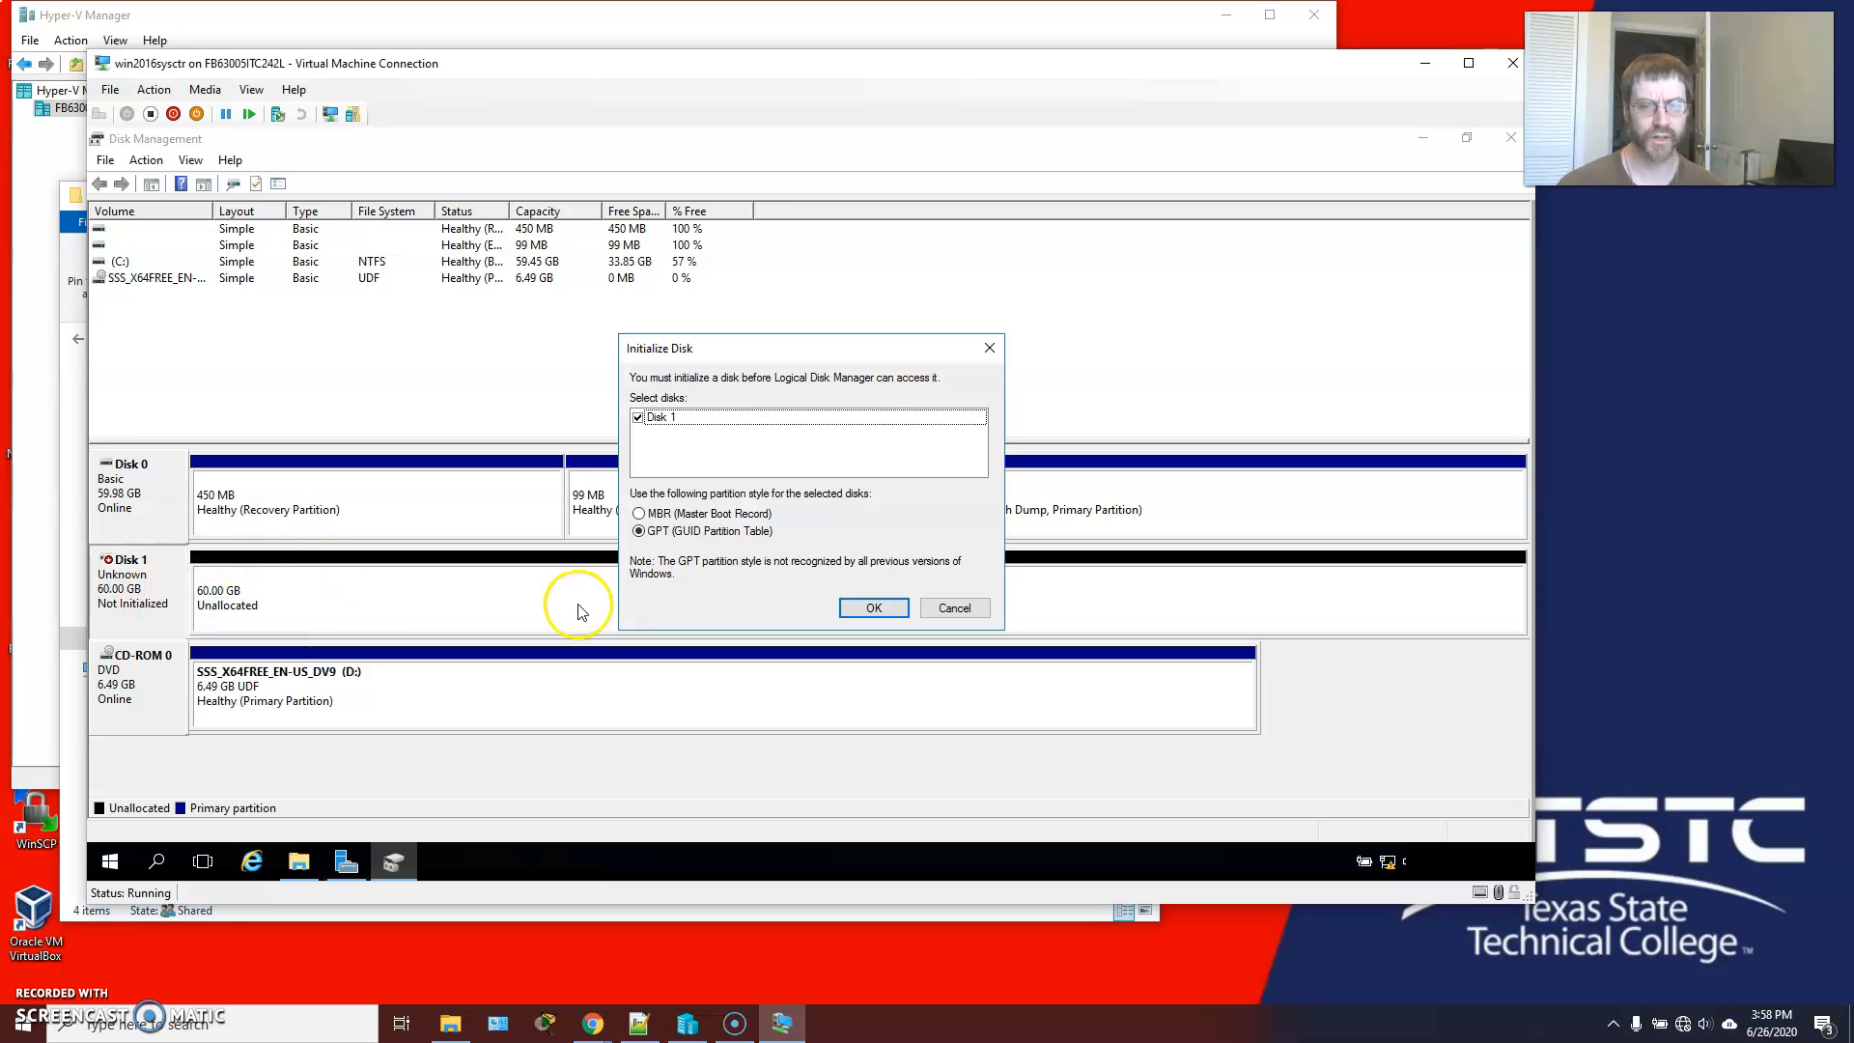
click(846, 610)
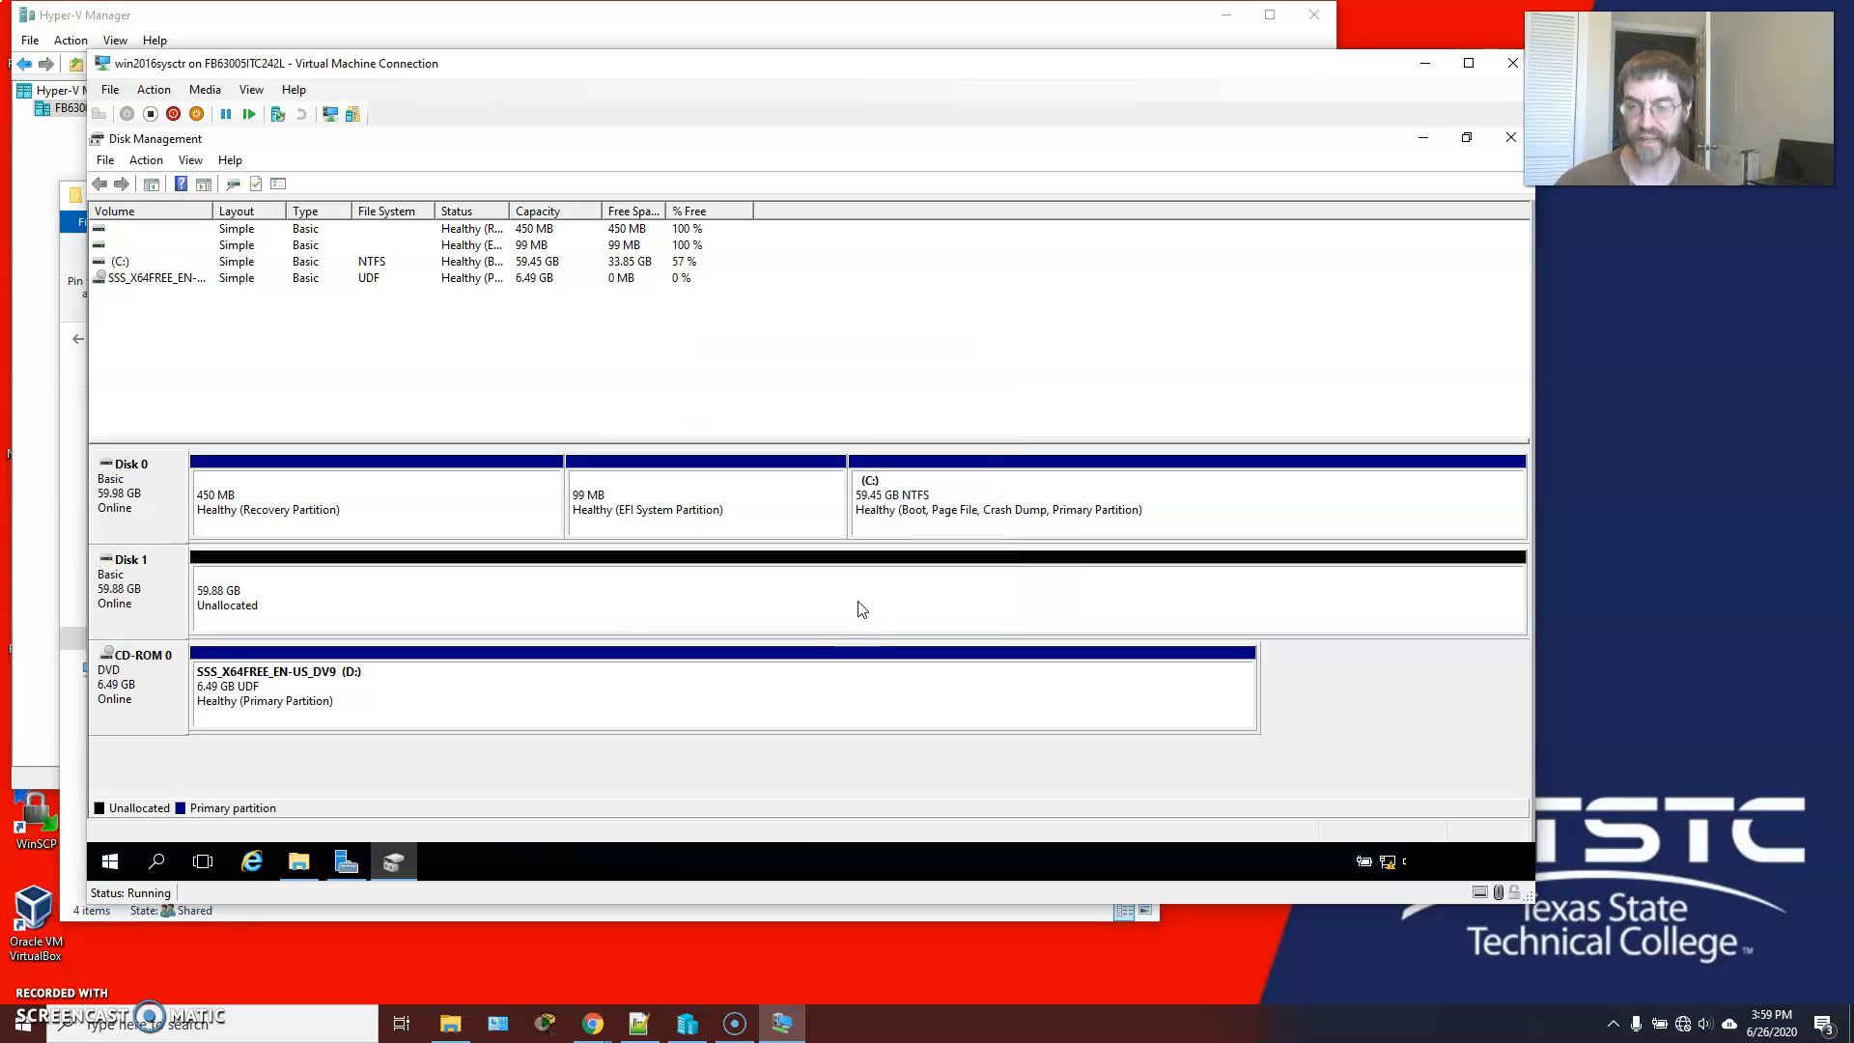
Step: Start a new simple volume on Disk 1's unallocated space with the full 61310 MB and drive letter E
right_click(873, 597)
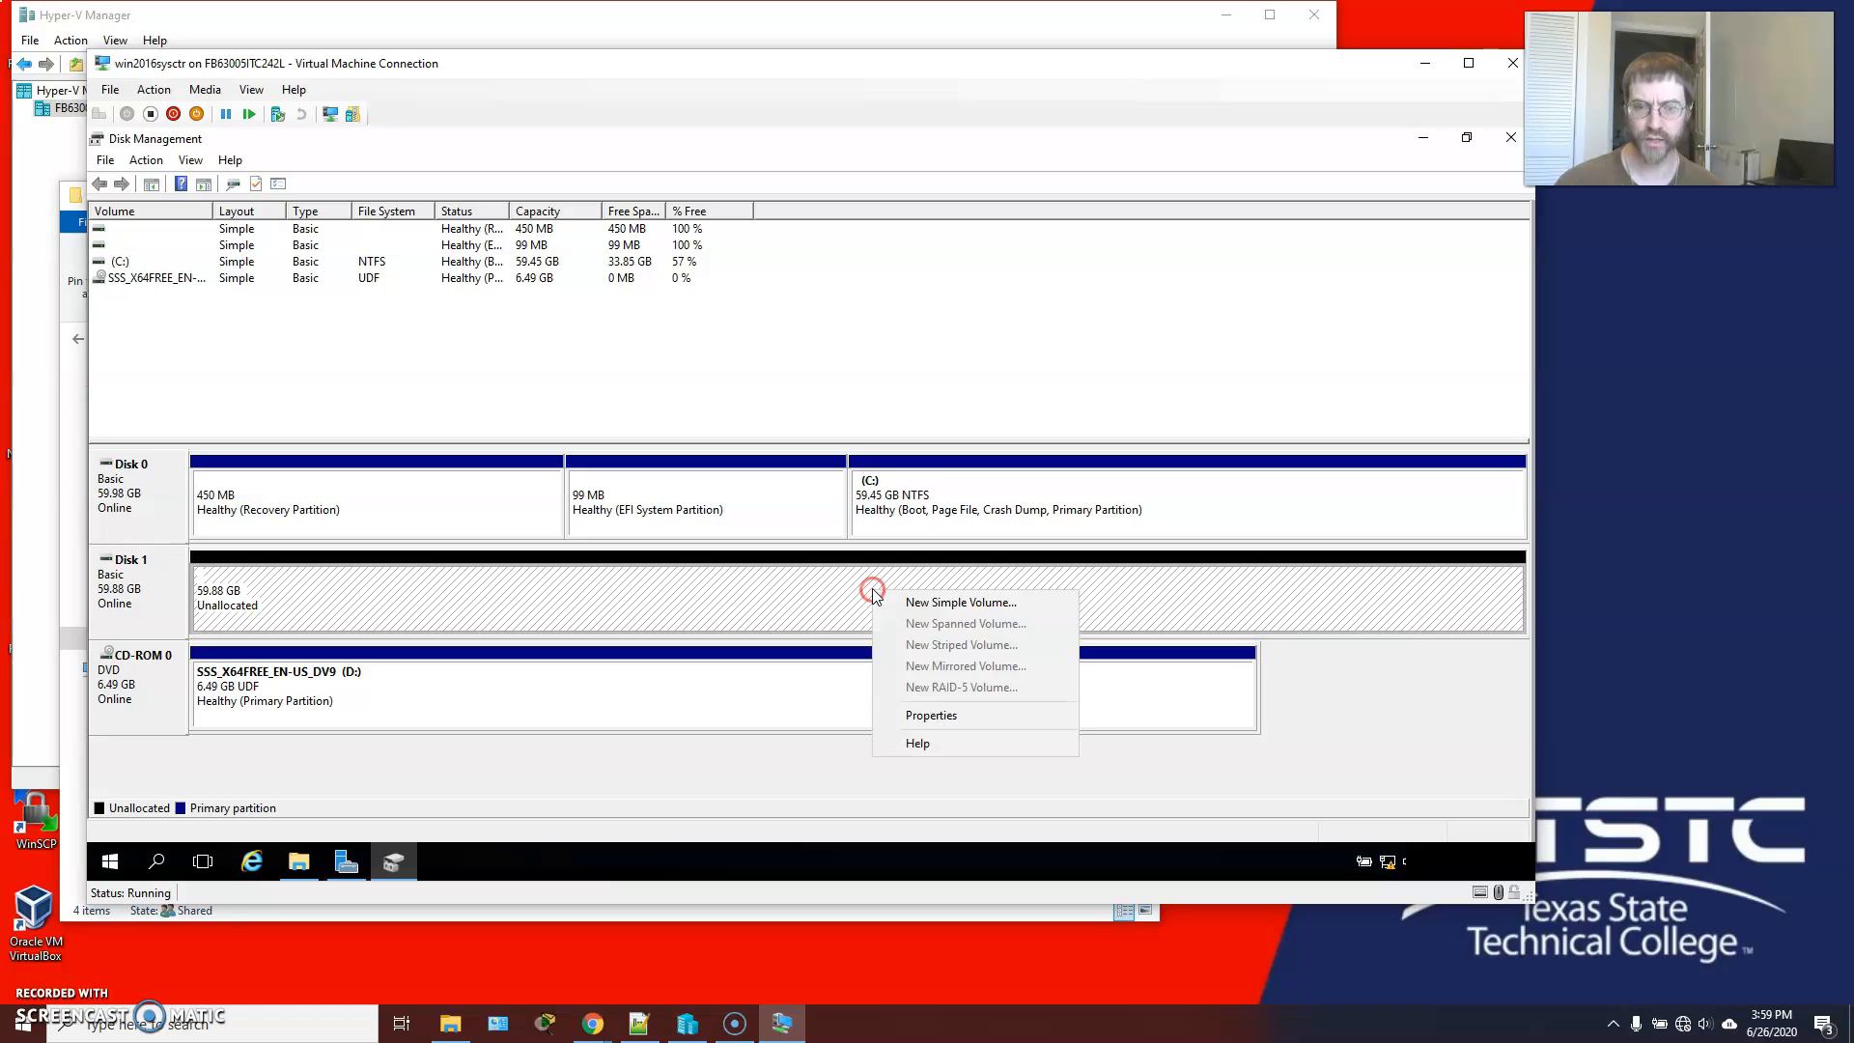
click(931, 601)
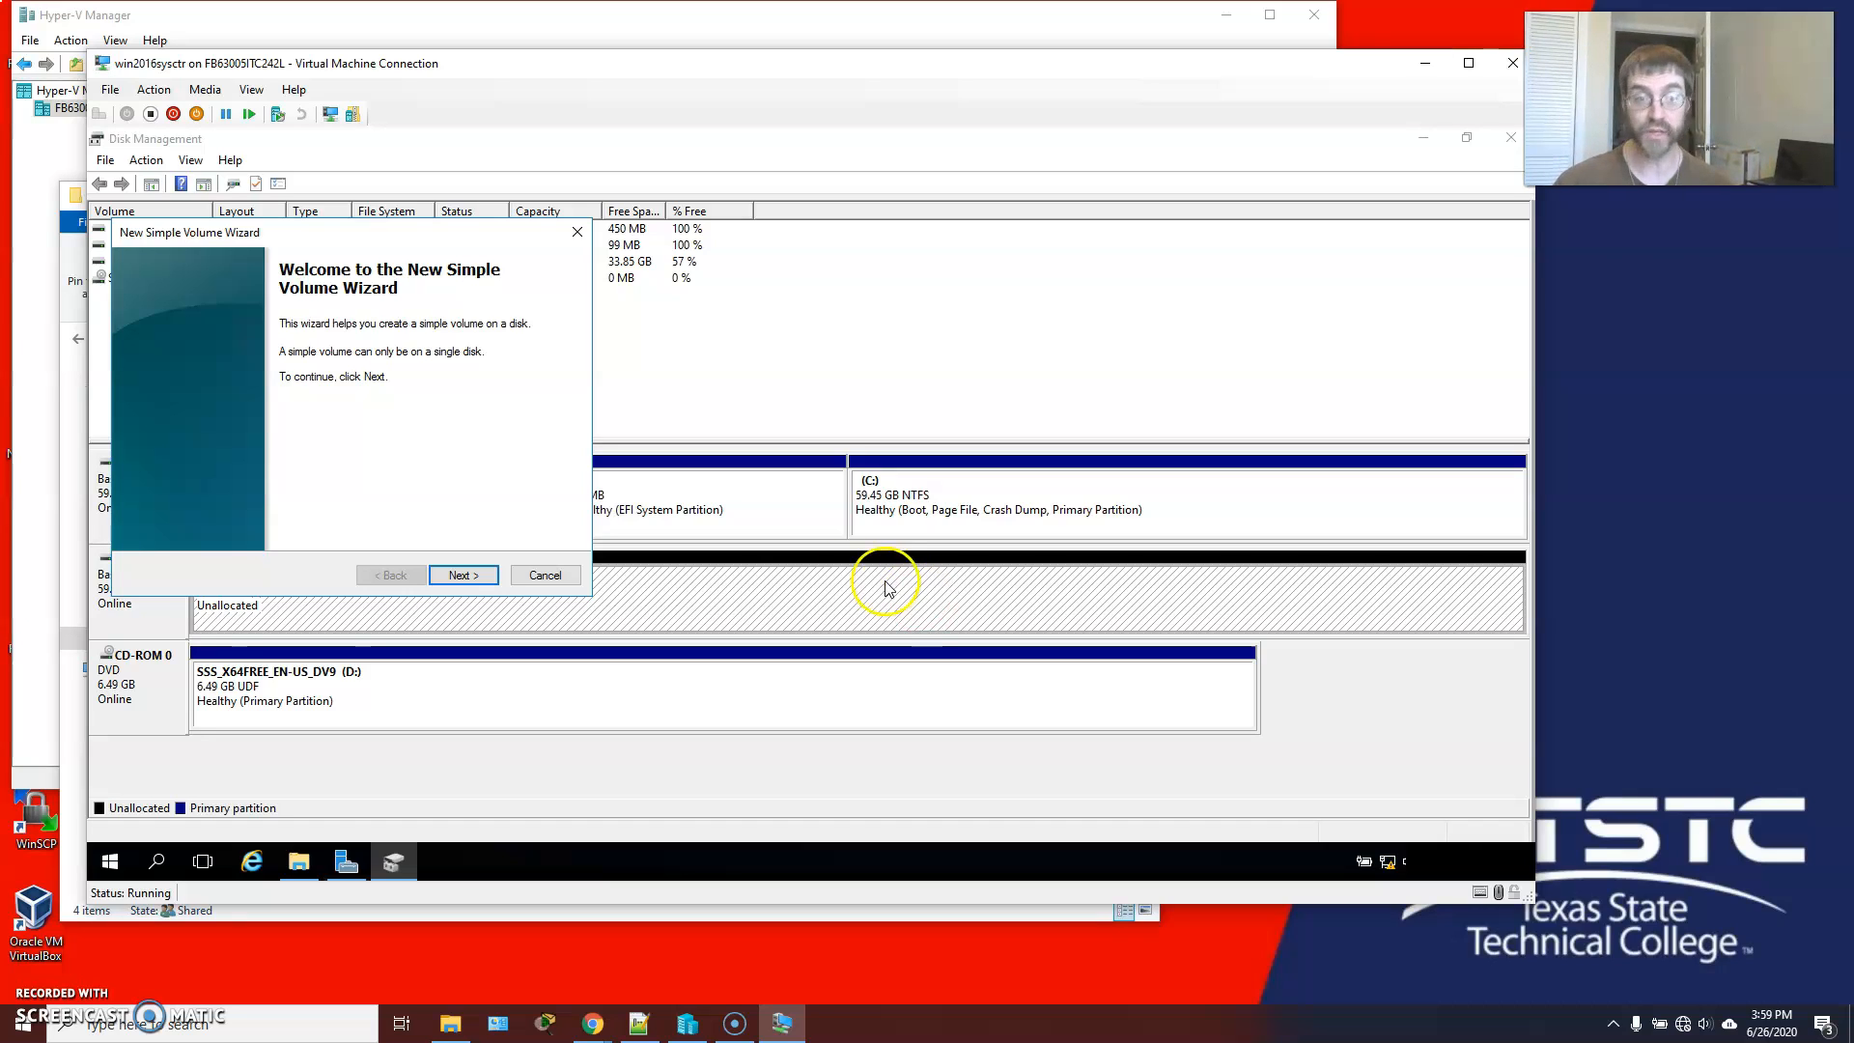
click(458, 569)
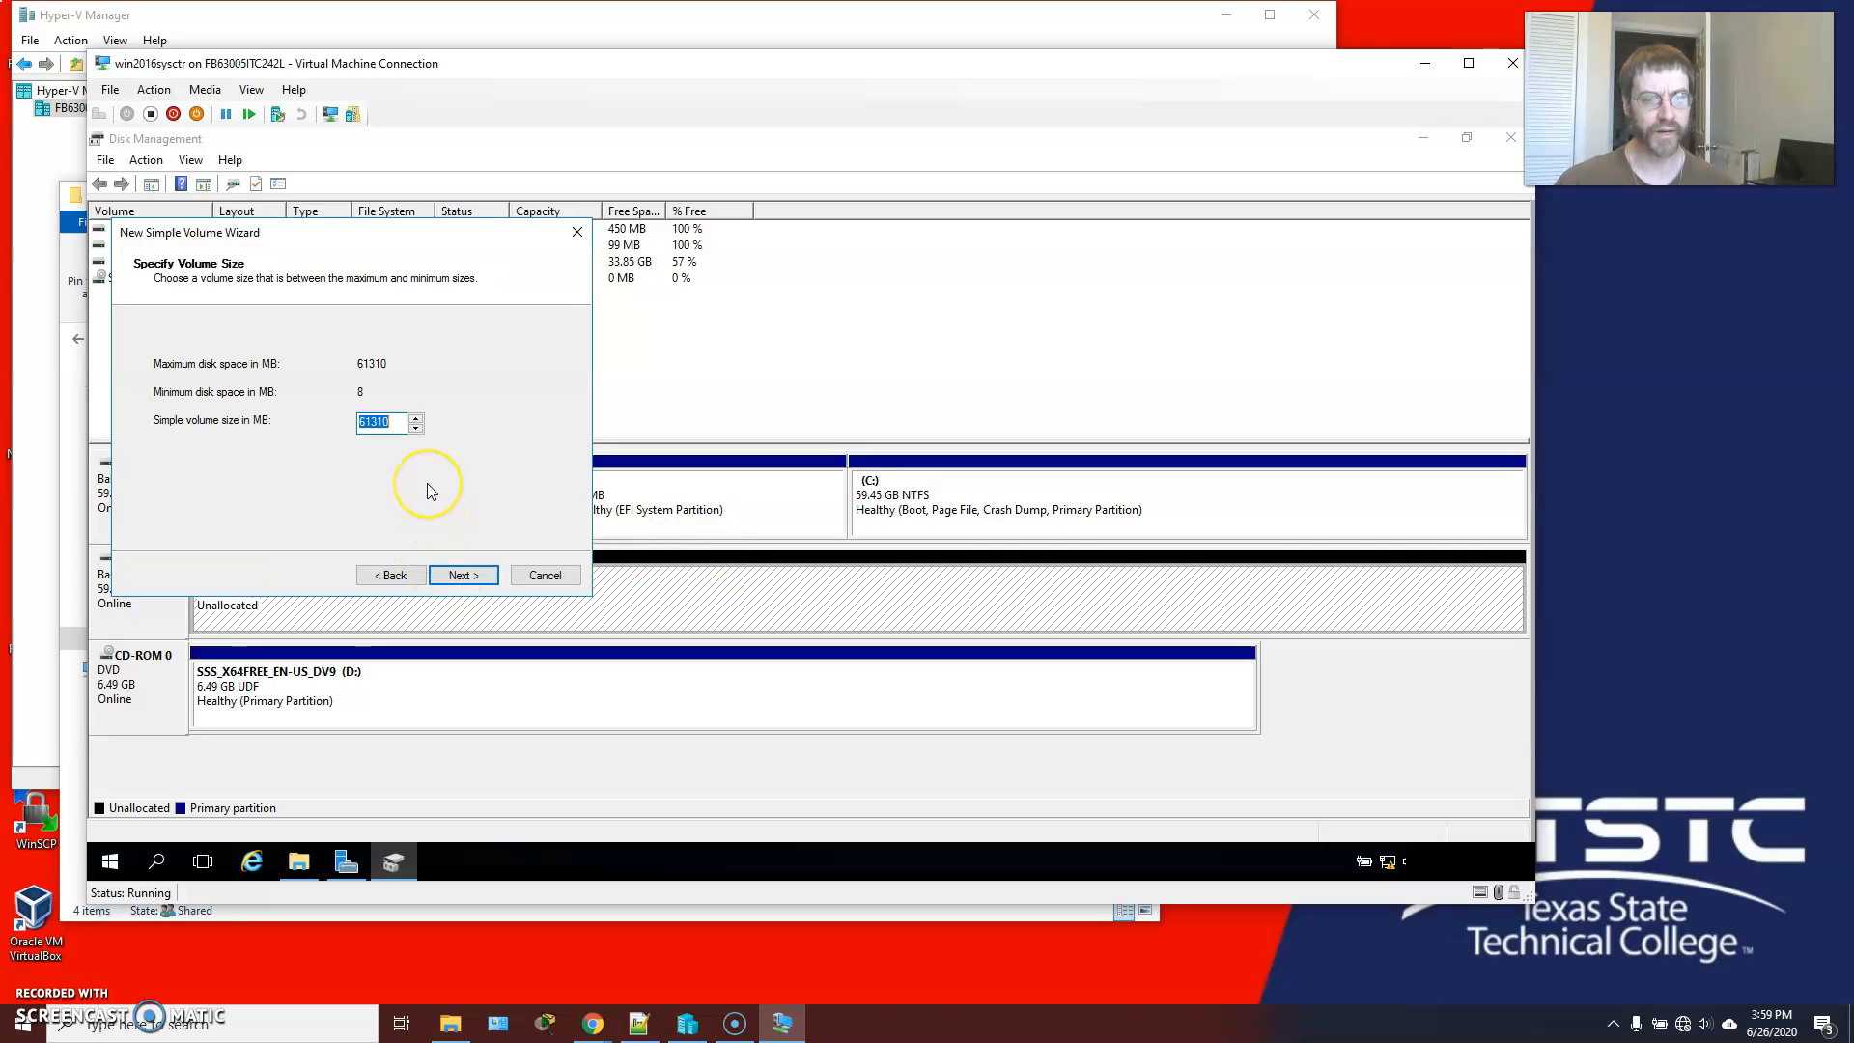
click(461, 575)
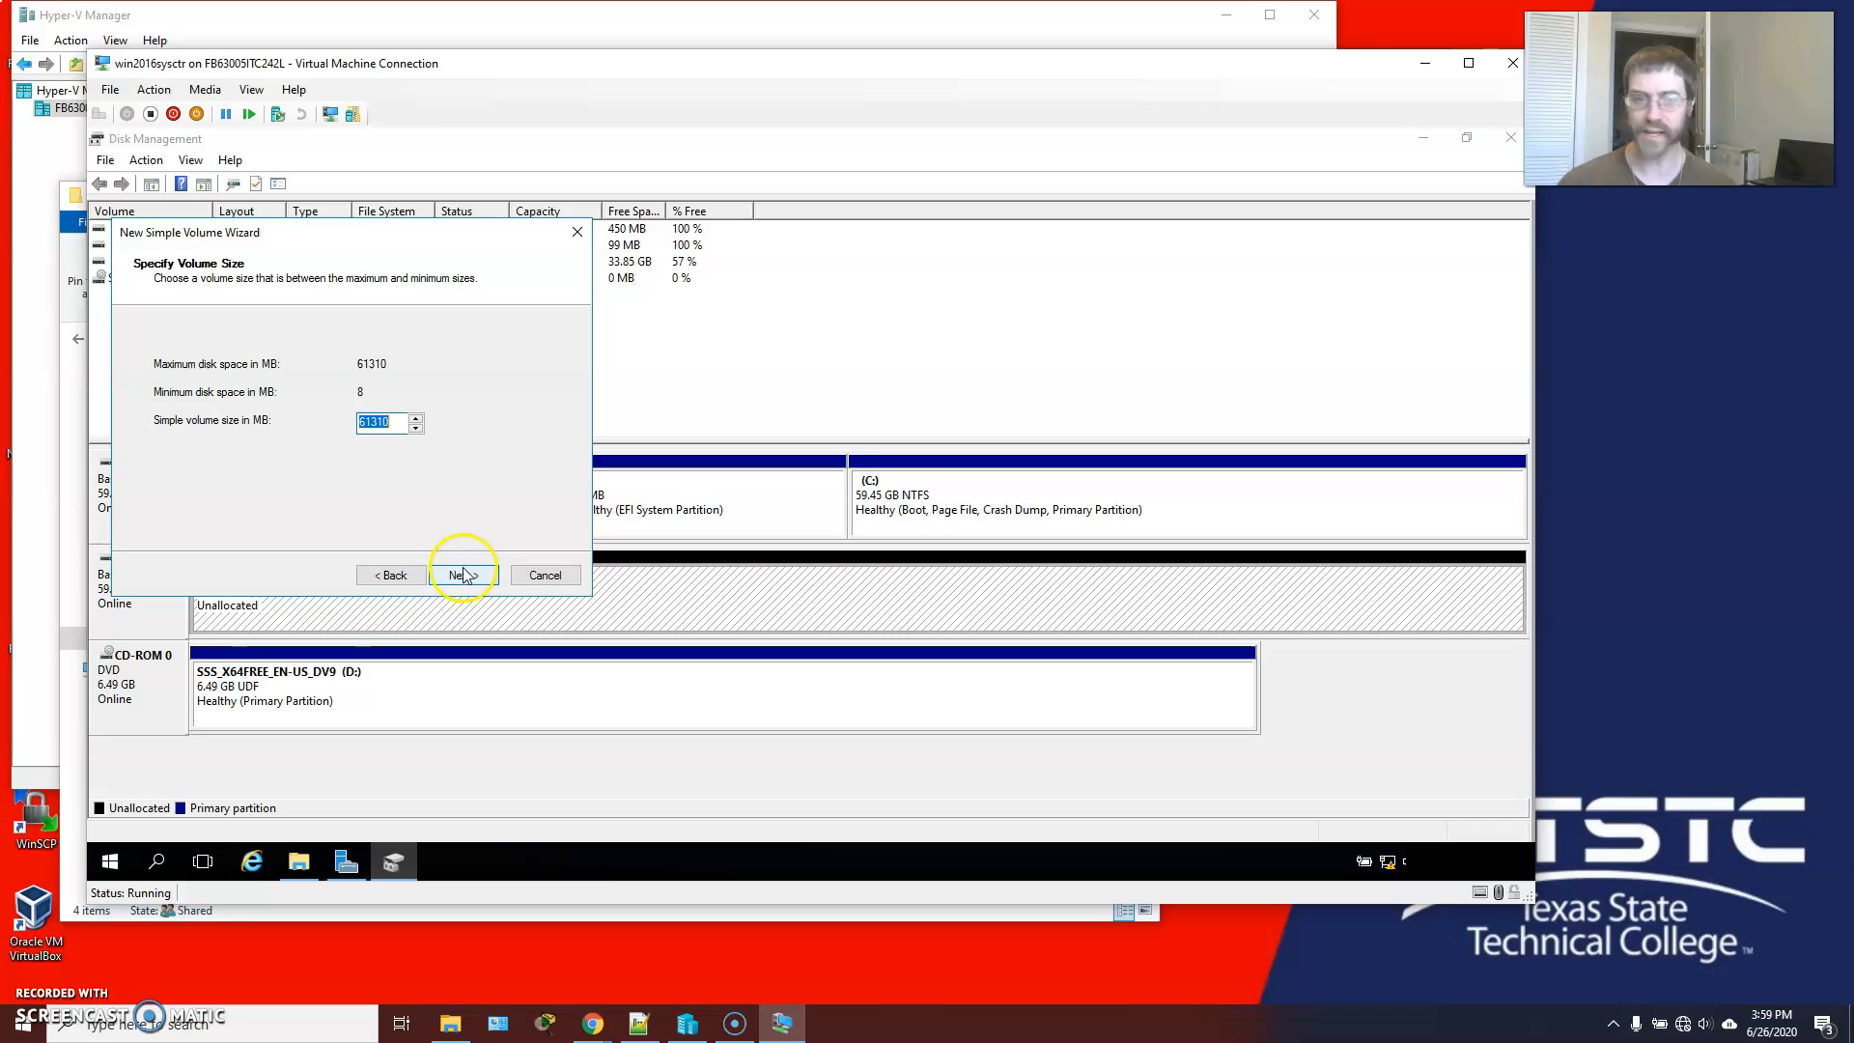
click(464, 575)
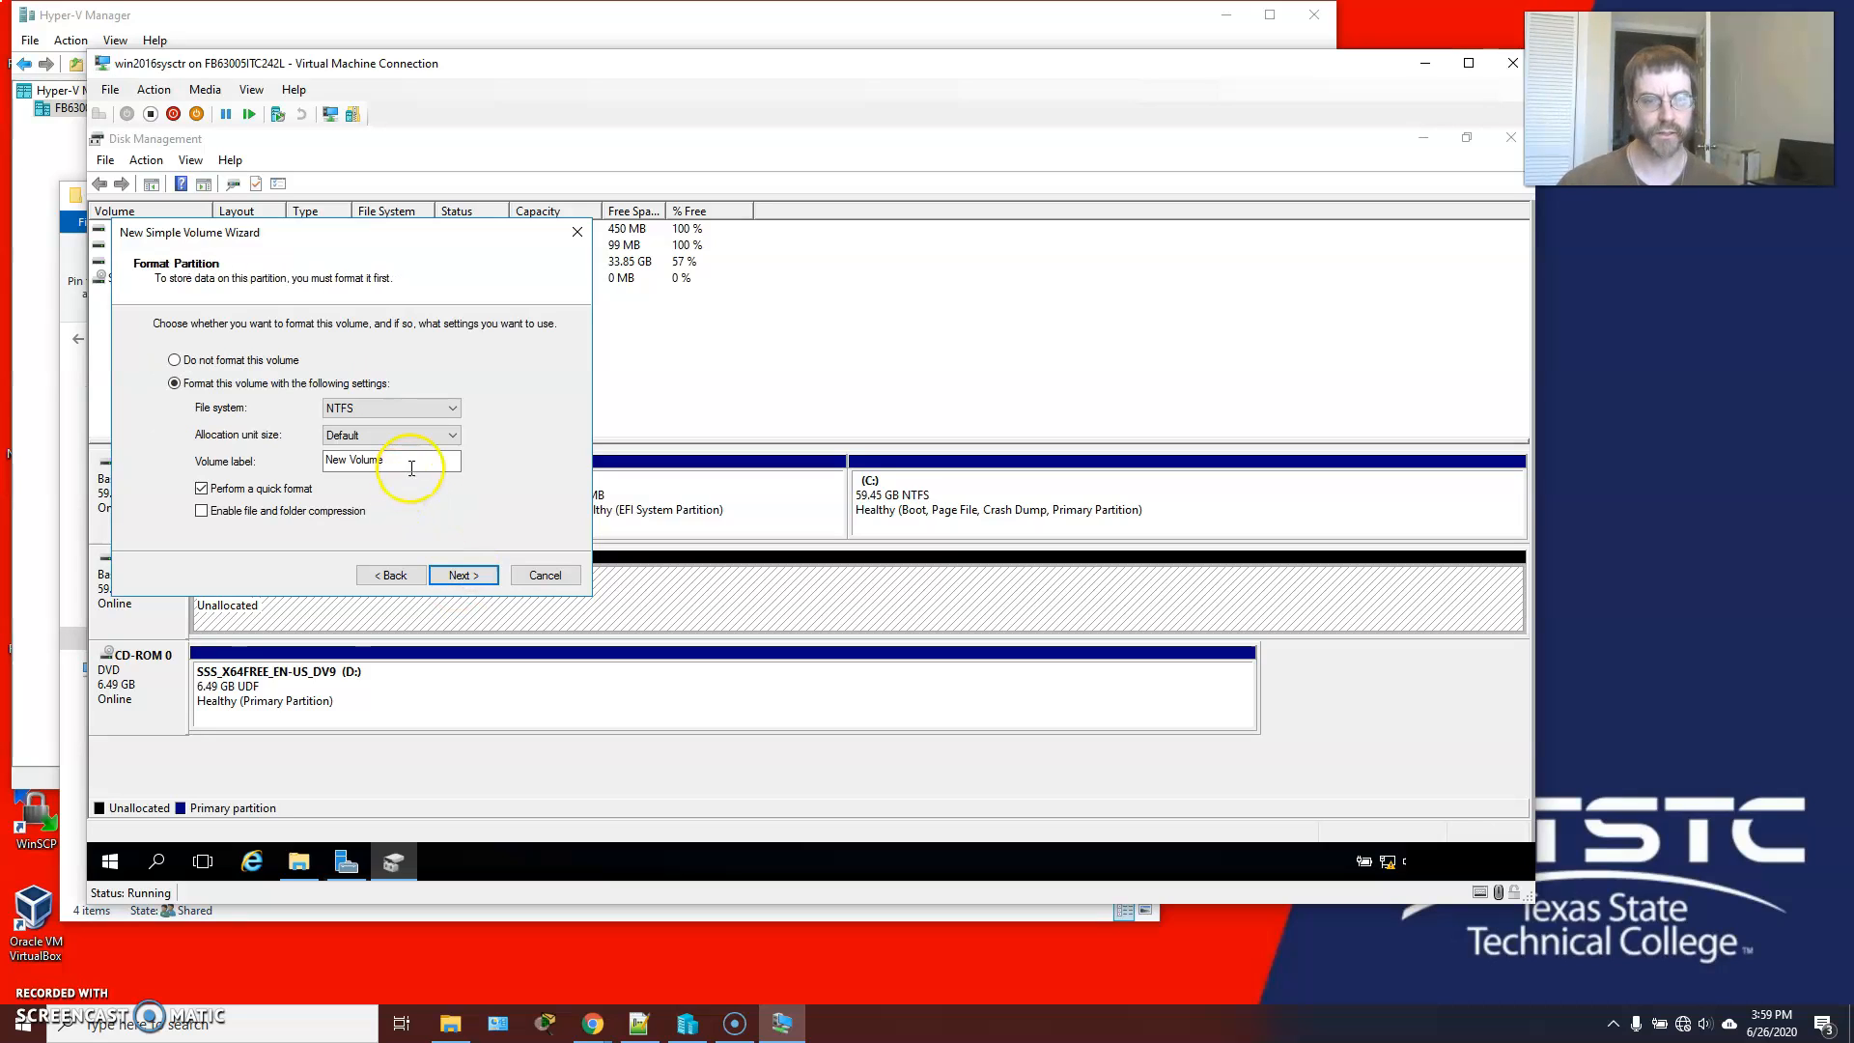
Step: Label the new volume Database, keep the NTFS quick format with default allocation unit size, and finish creating it
drag(415, 461, 80, 466)
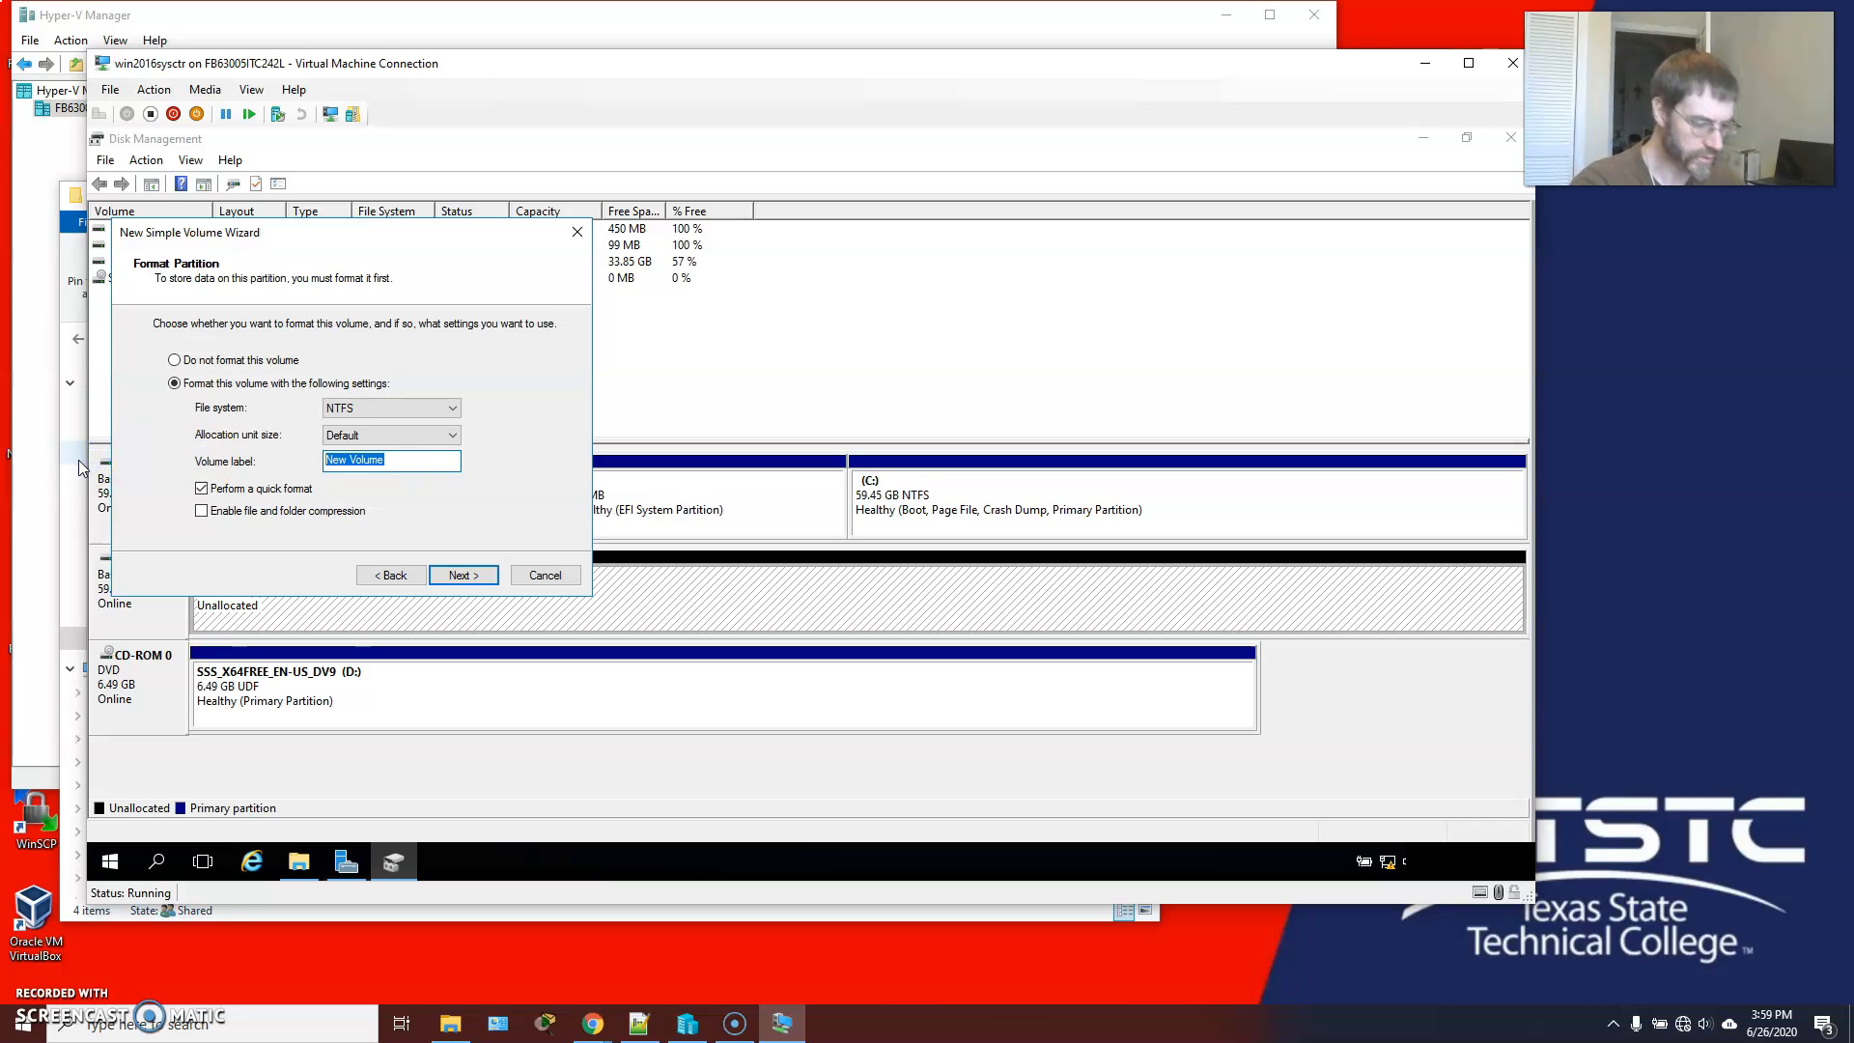
text(Datbas==)
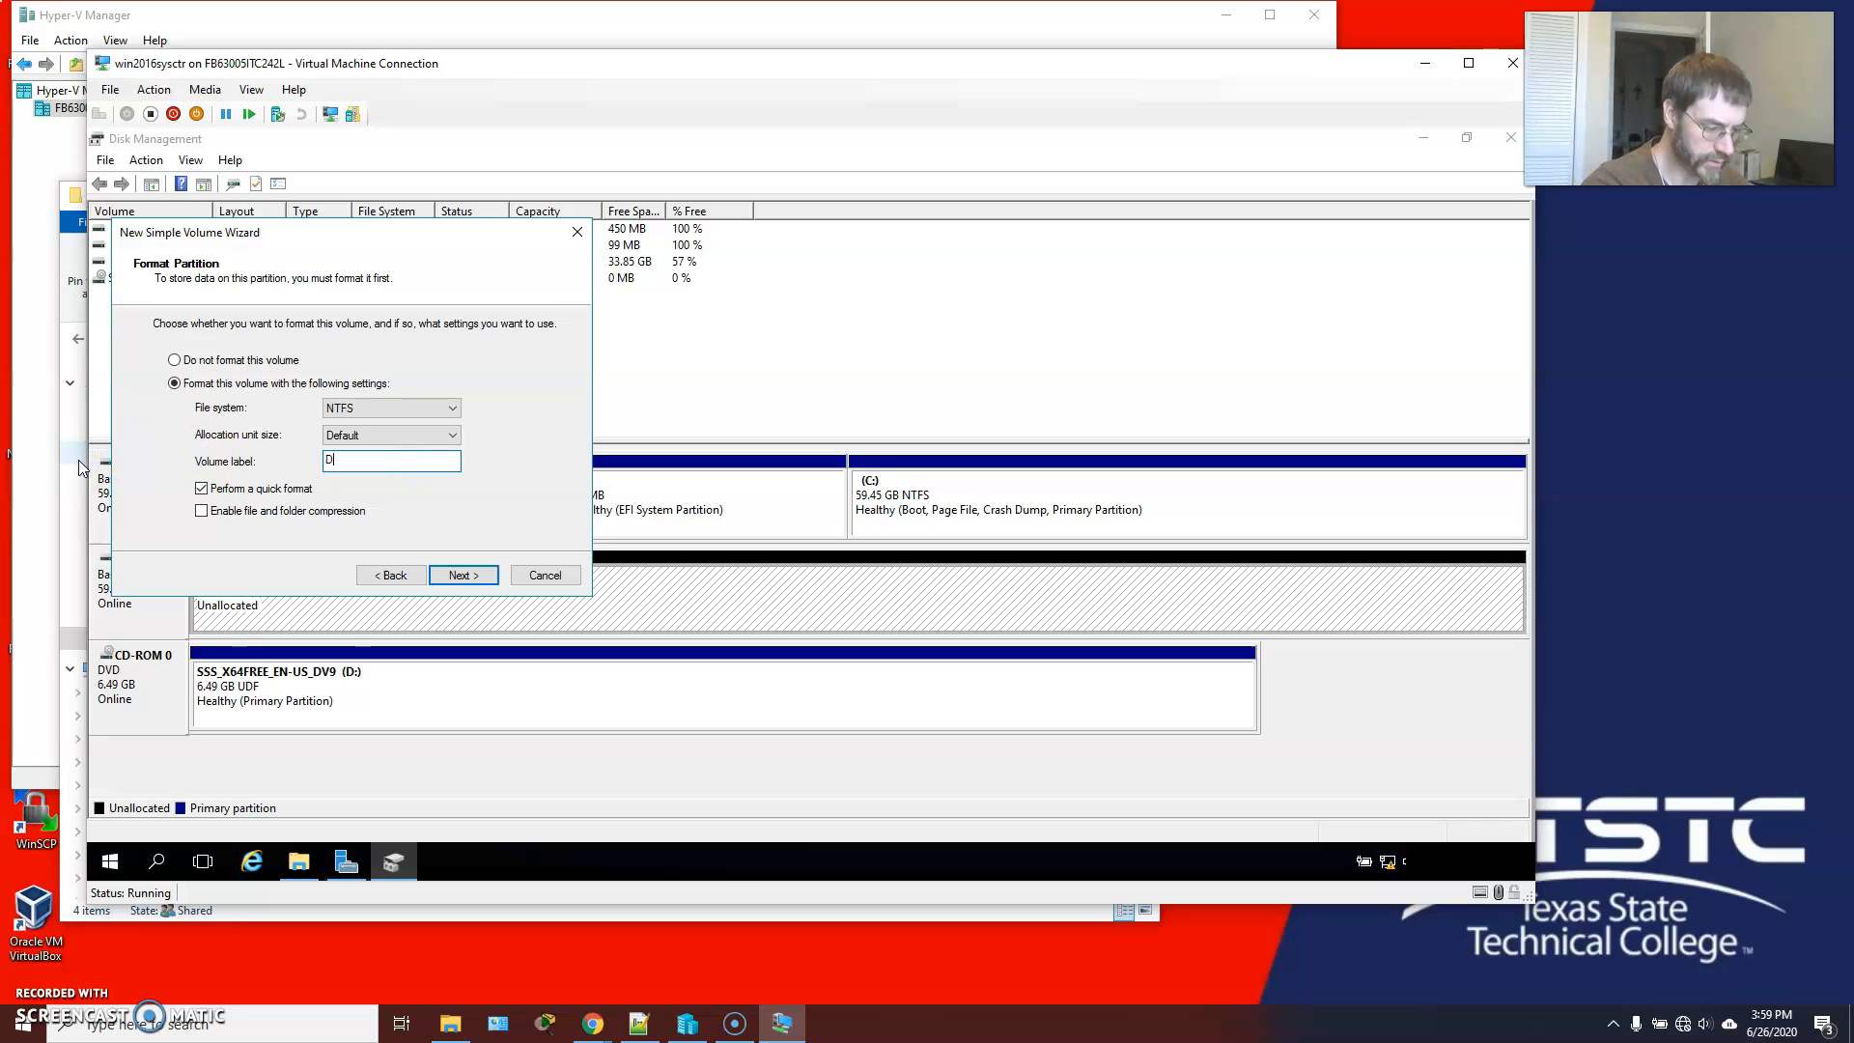
key(BackSpace)
key(BackSpace)
key(BackSpace)
key(BackSpace)
key(BackSpace)
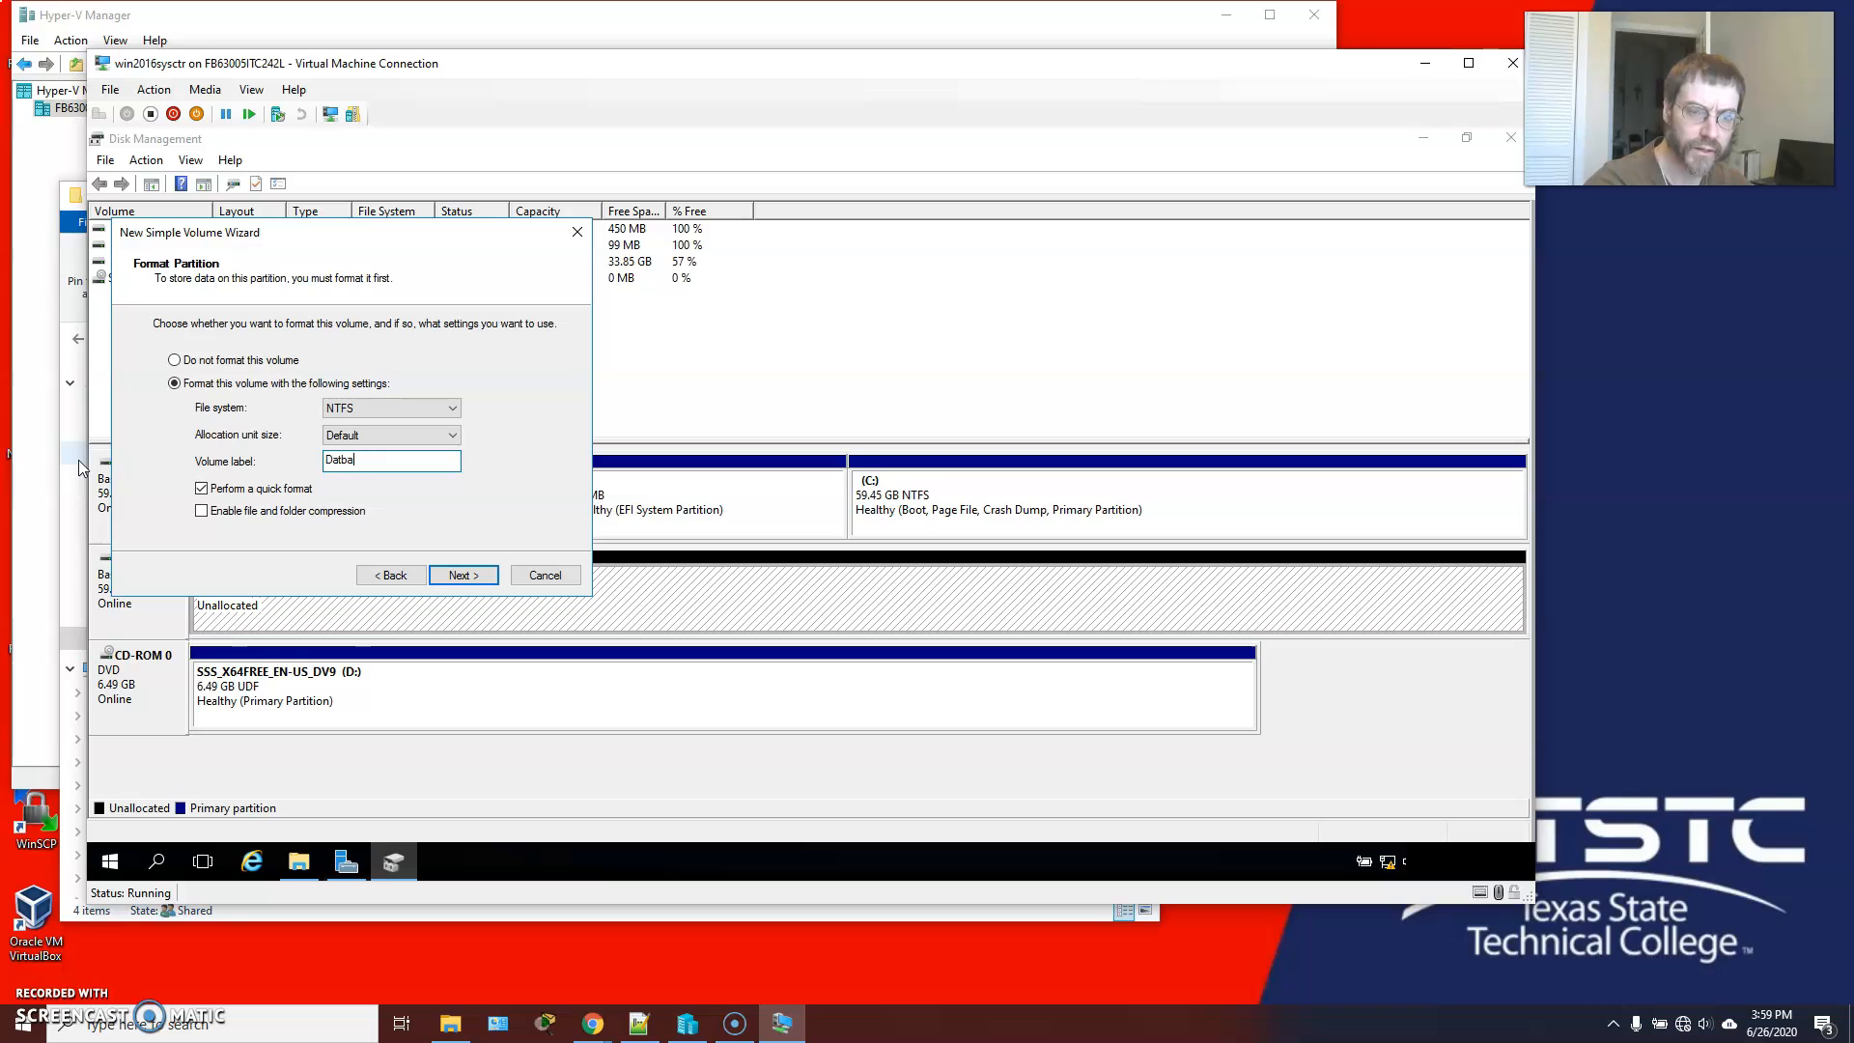
text(abase)
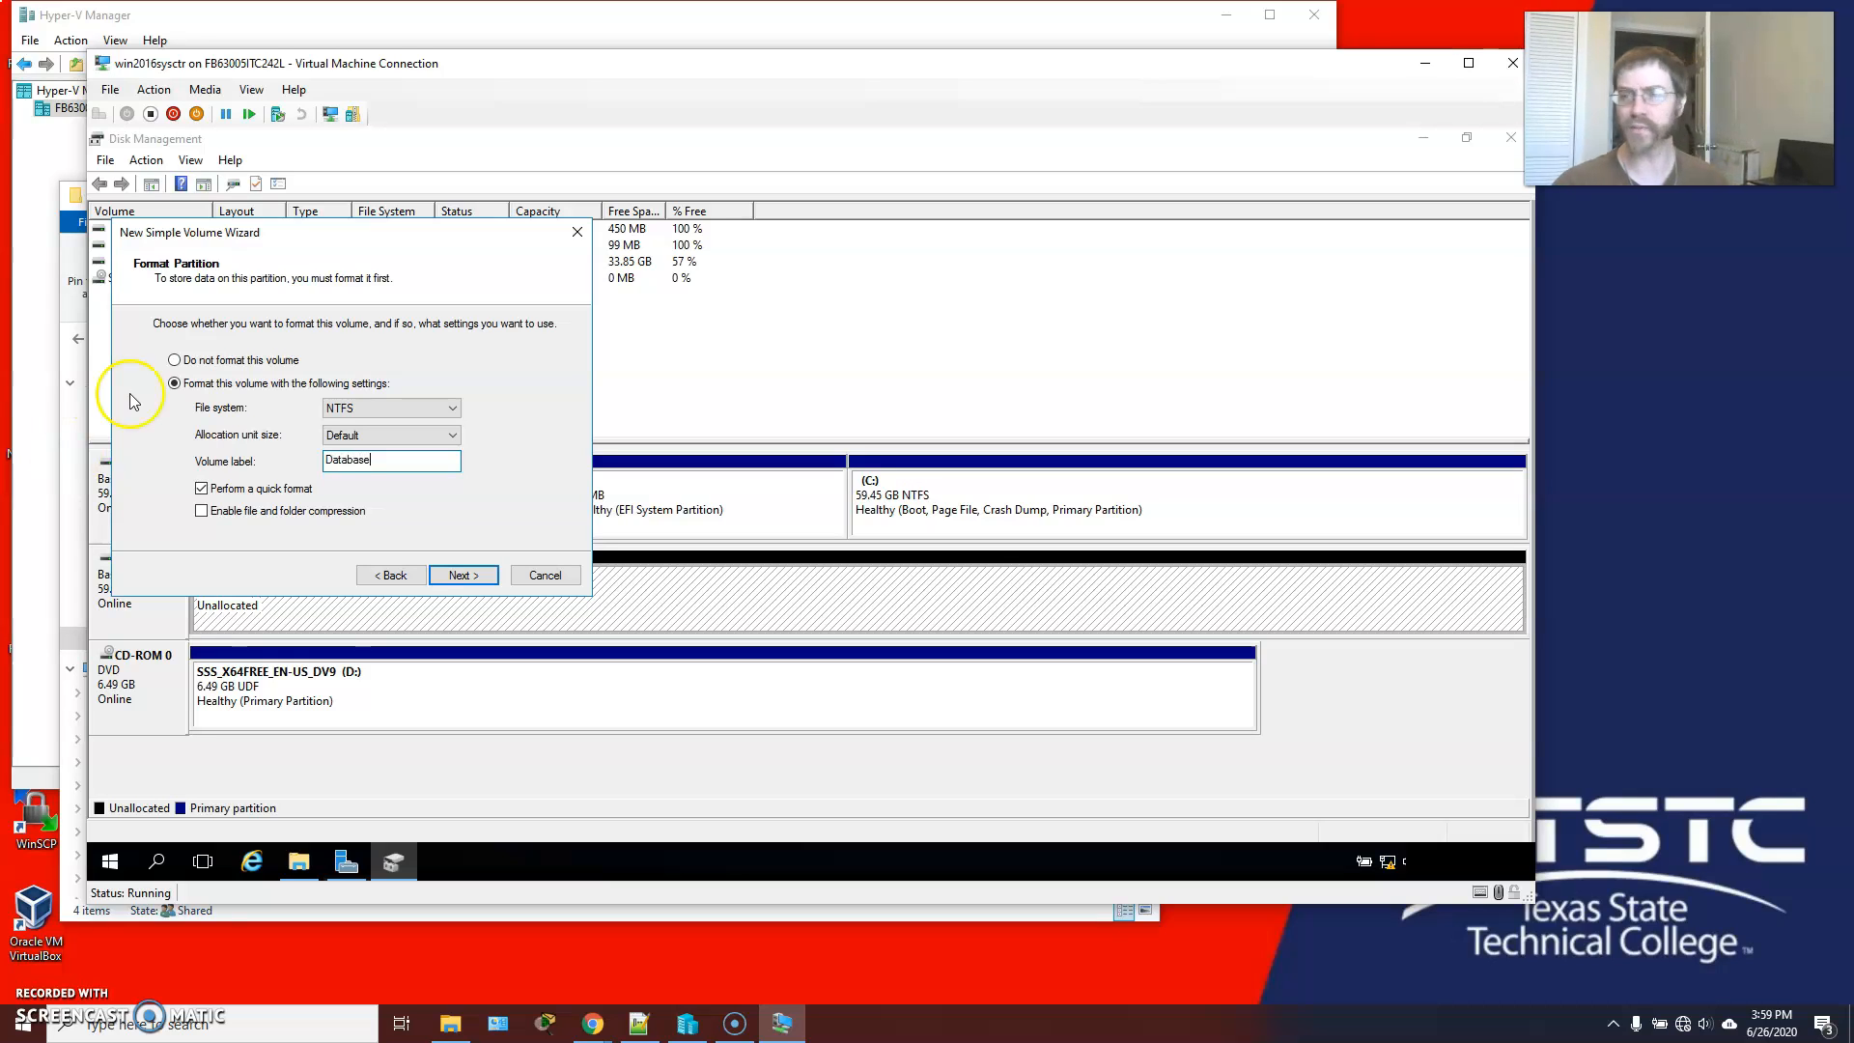
click(483, 579)
click(480, 577)
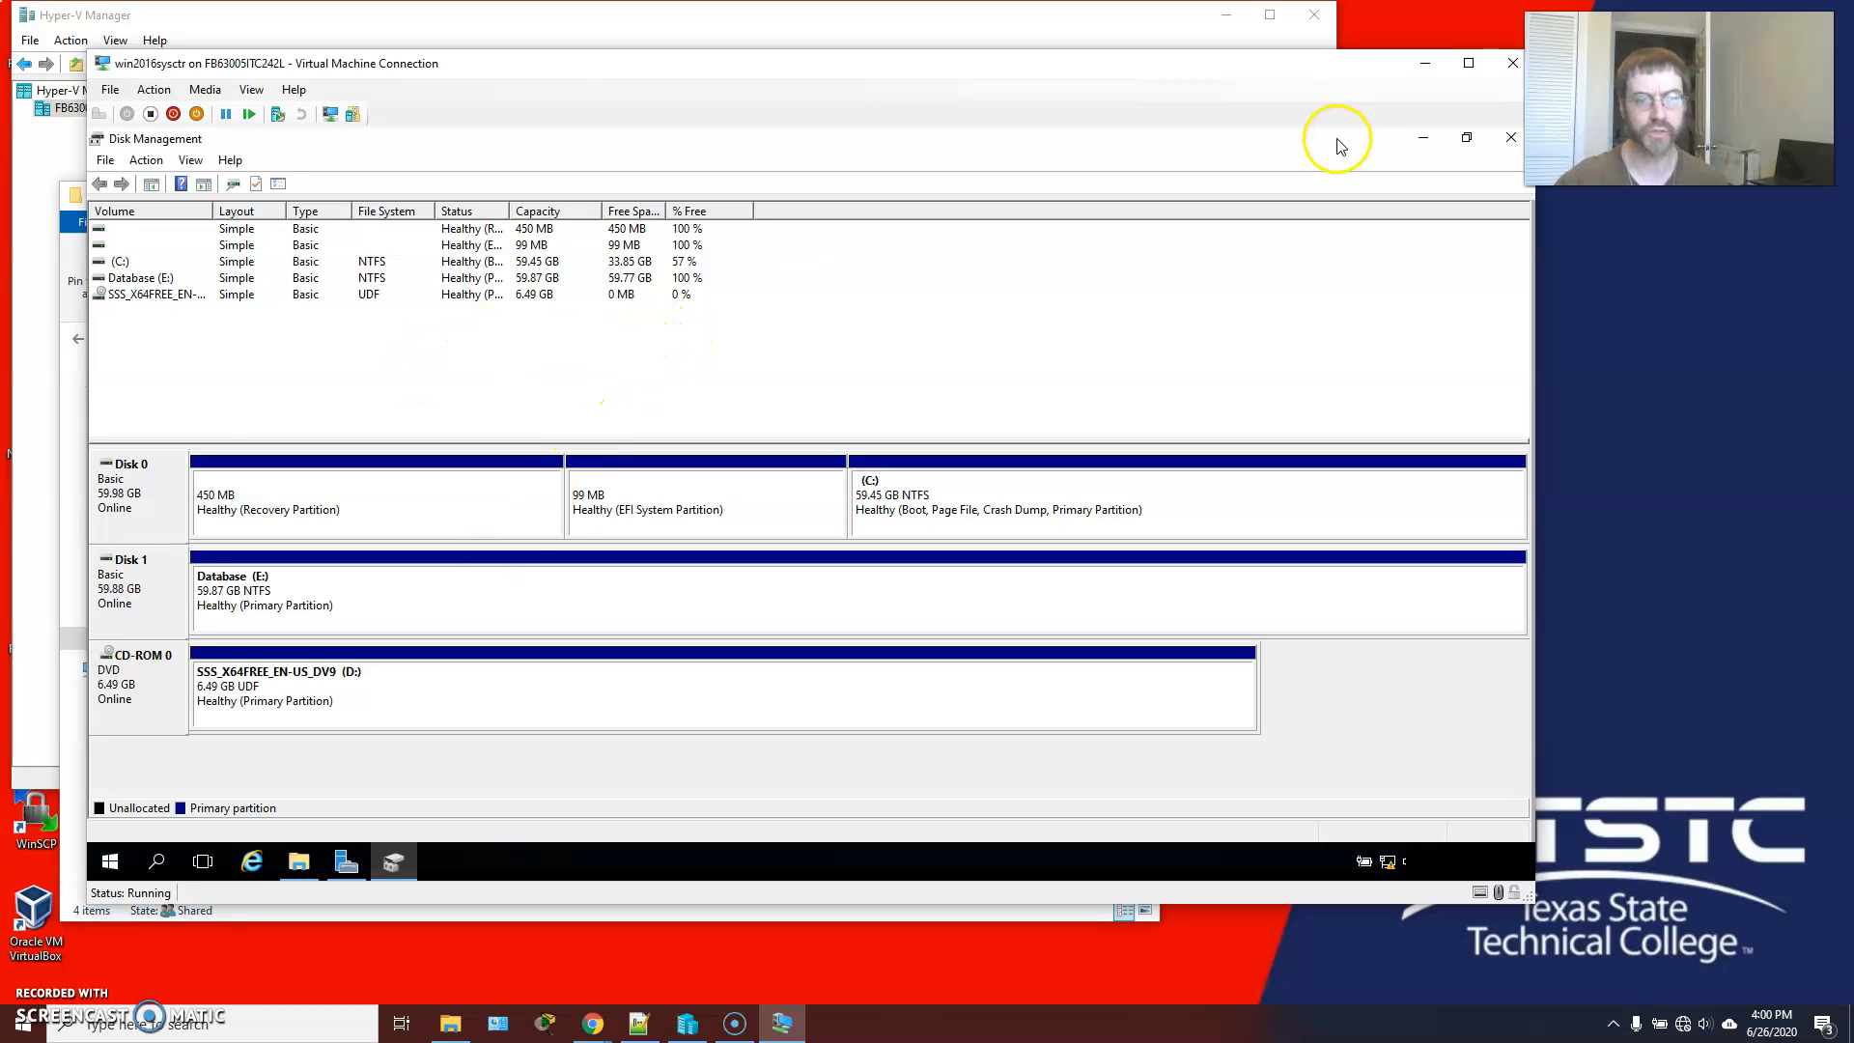
Step: Close Disk Management and open the Server Manager notifications about the pending Active Directory Domain Services configuration
click(1511, 139)
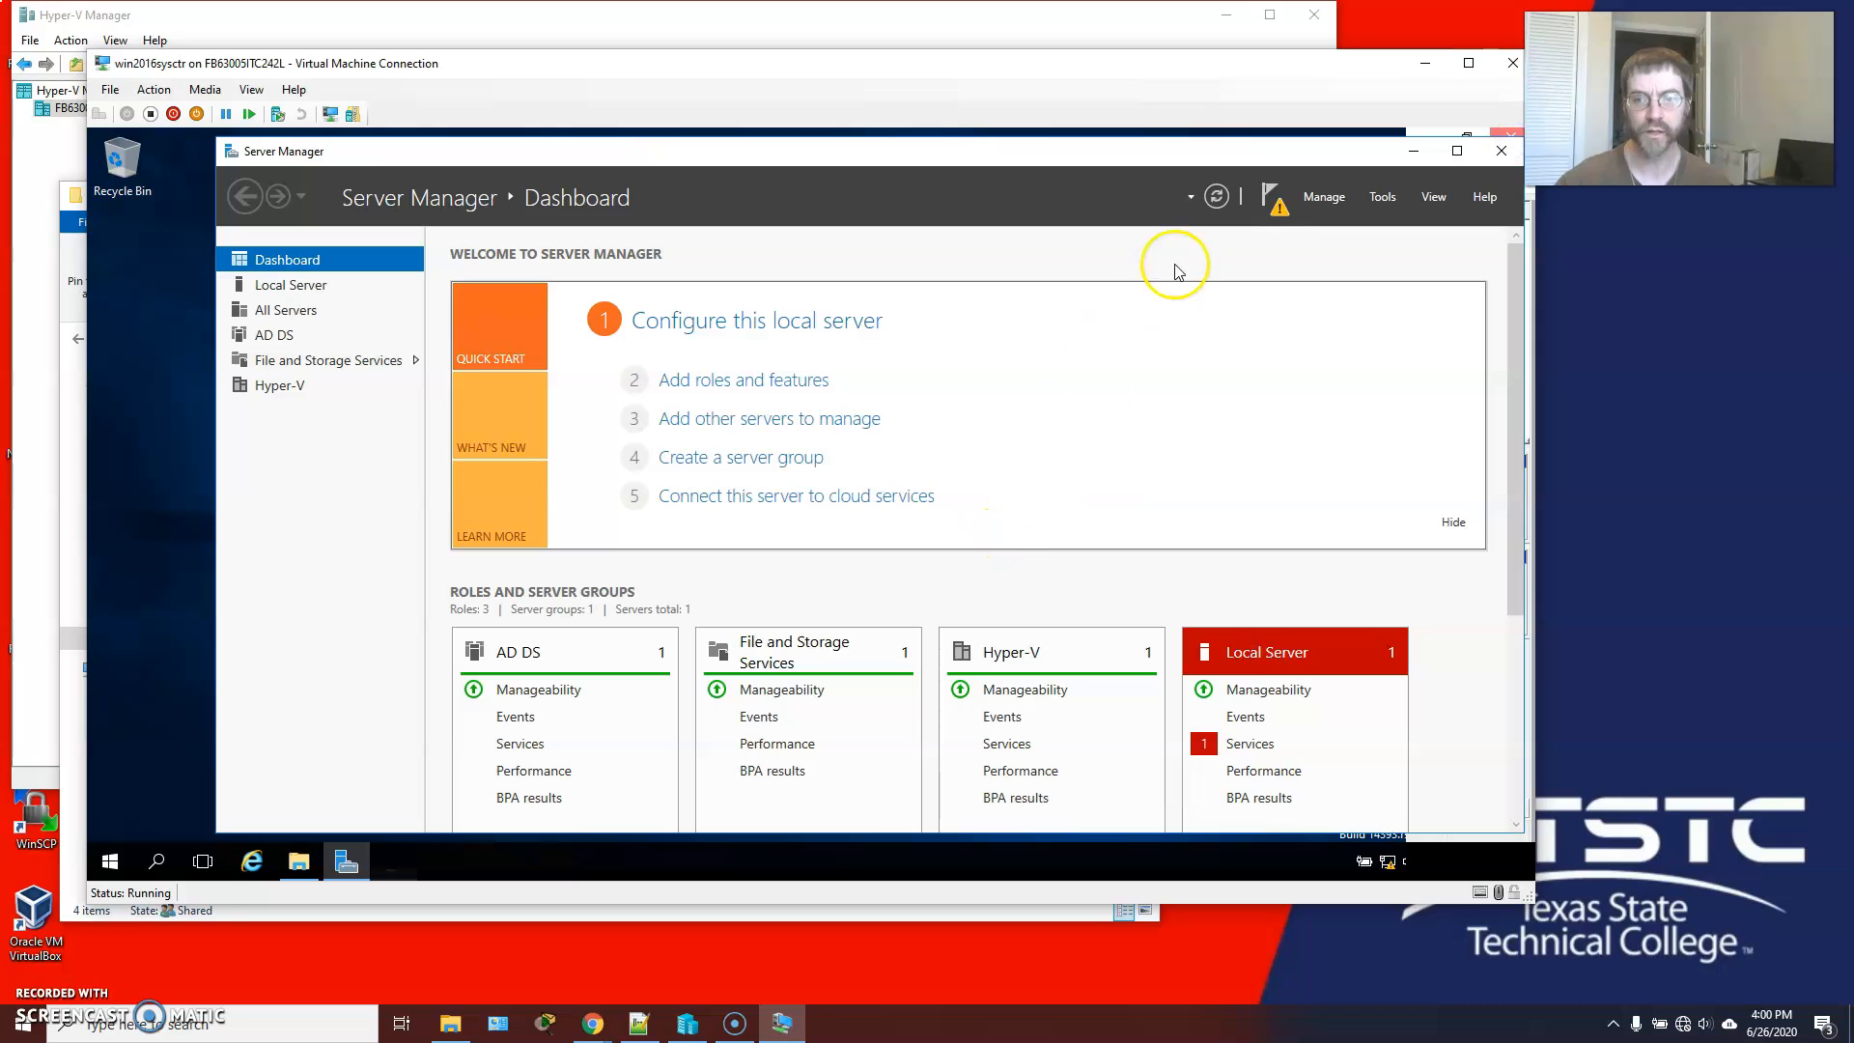
click(1277, 200)
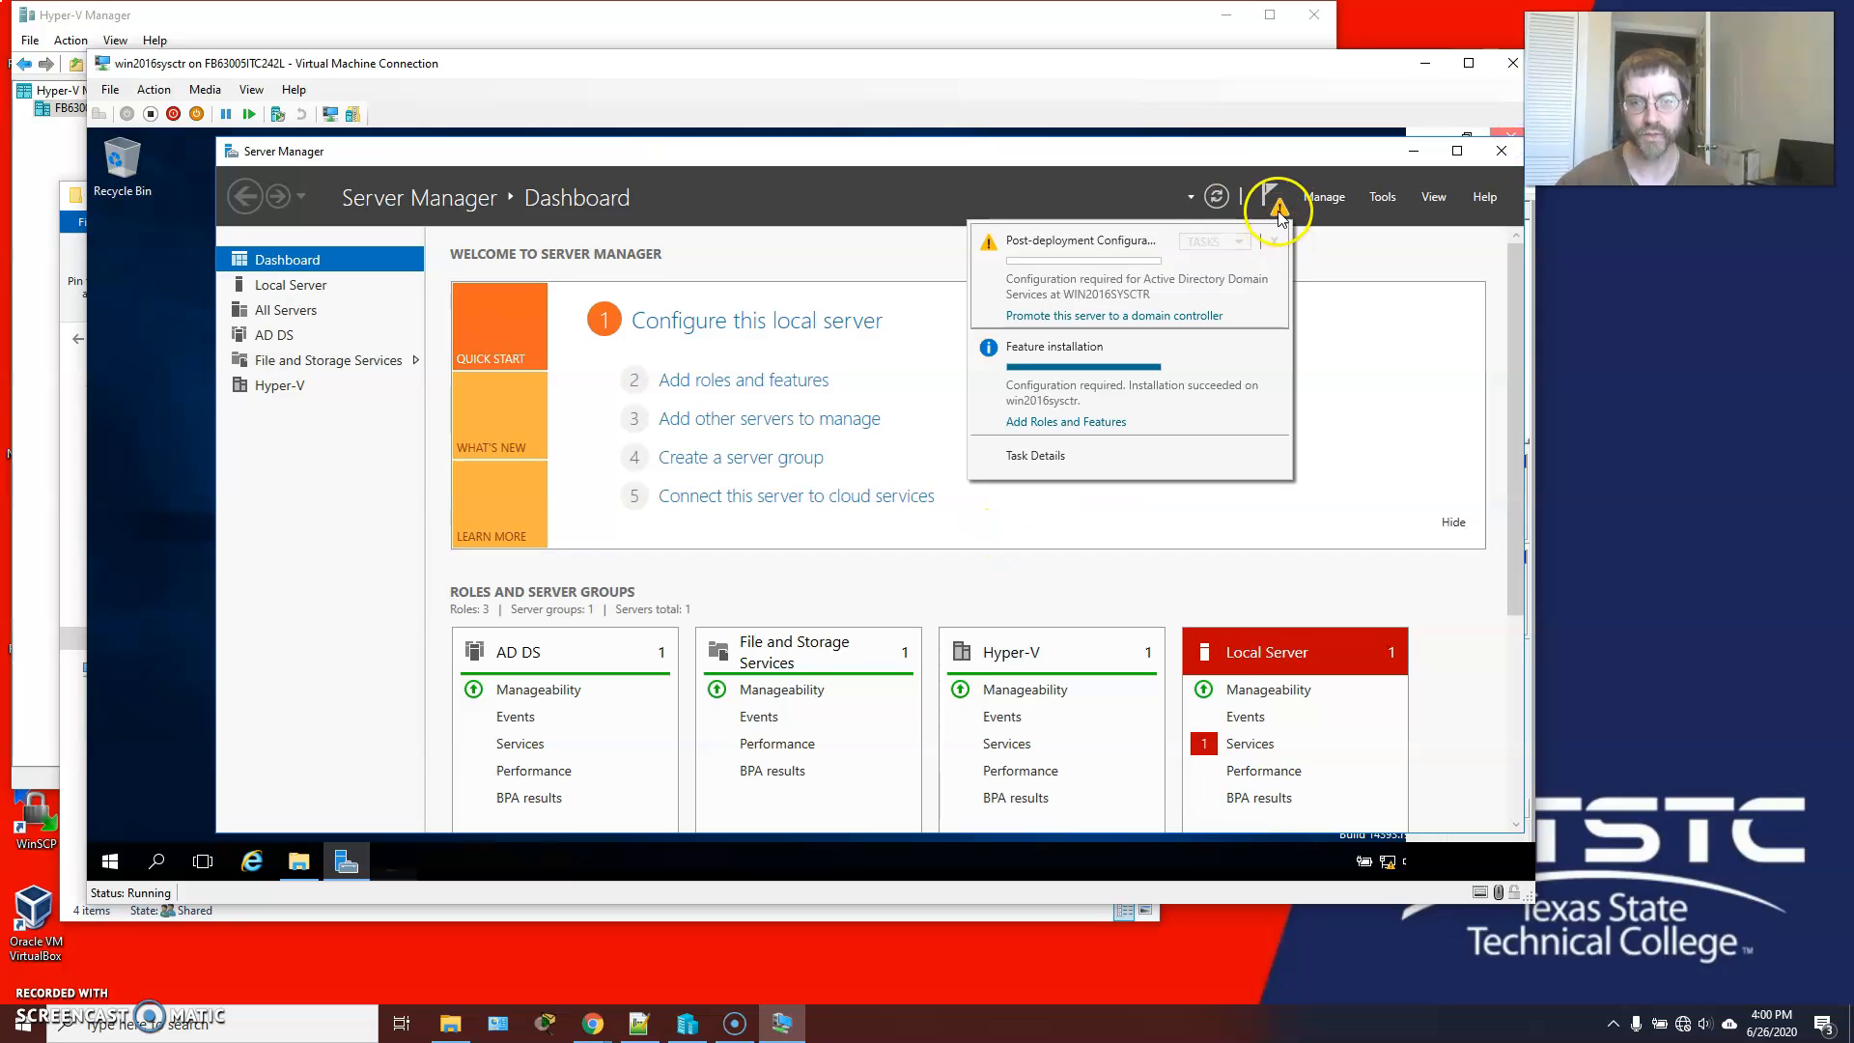